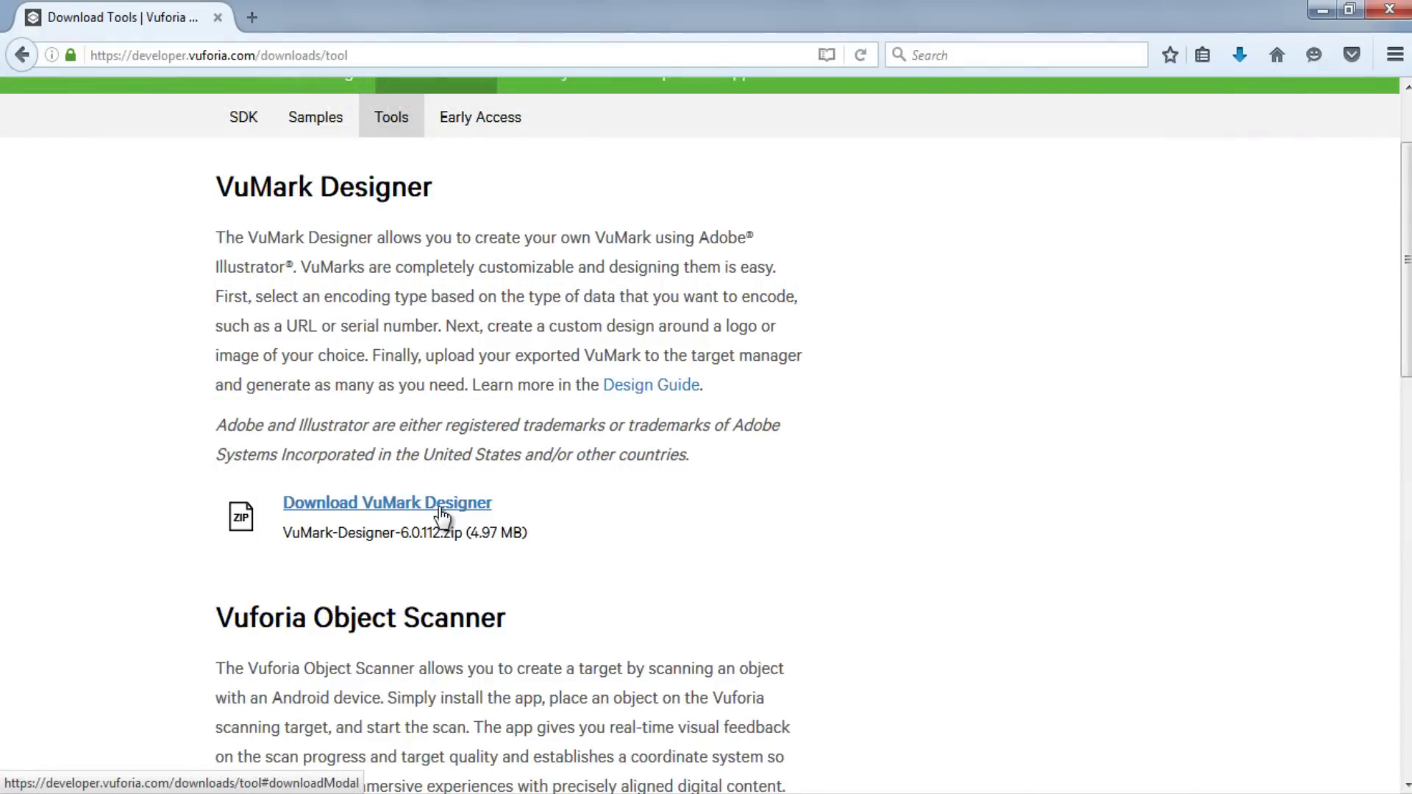
Accept the Vuforia EULA and save VuMark-Designer-6.0.112.zip to the computer
left_click(440, 511)
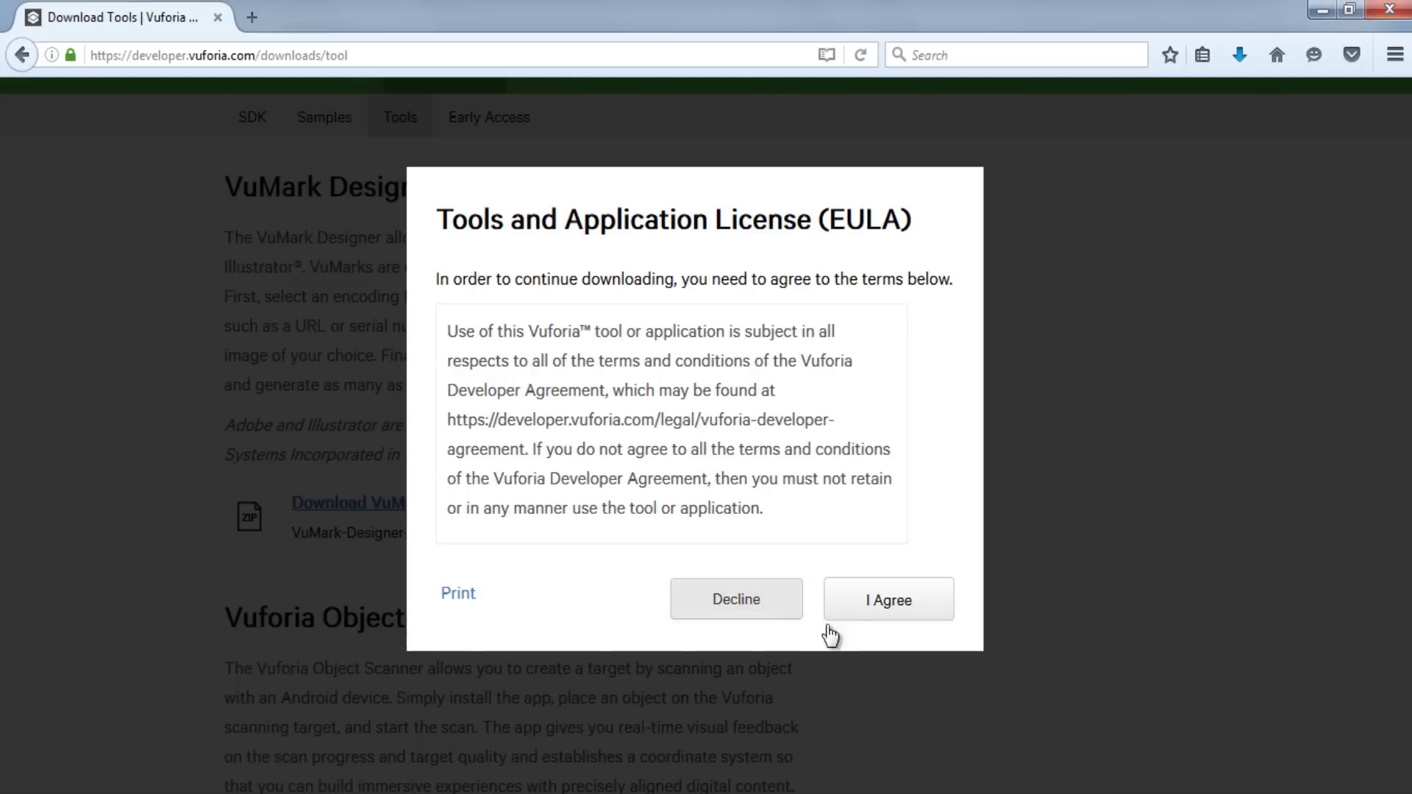
left_click(842, 610)
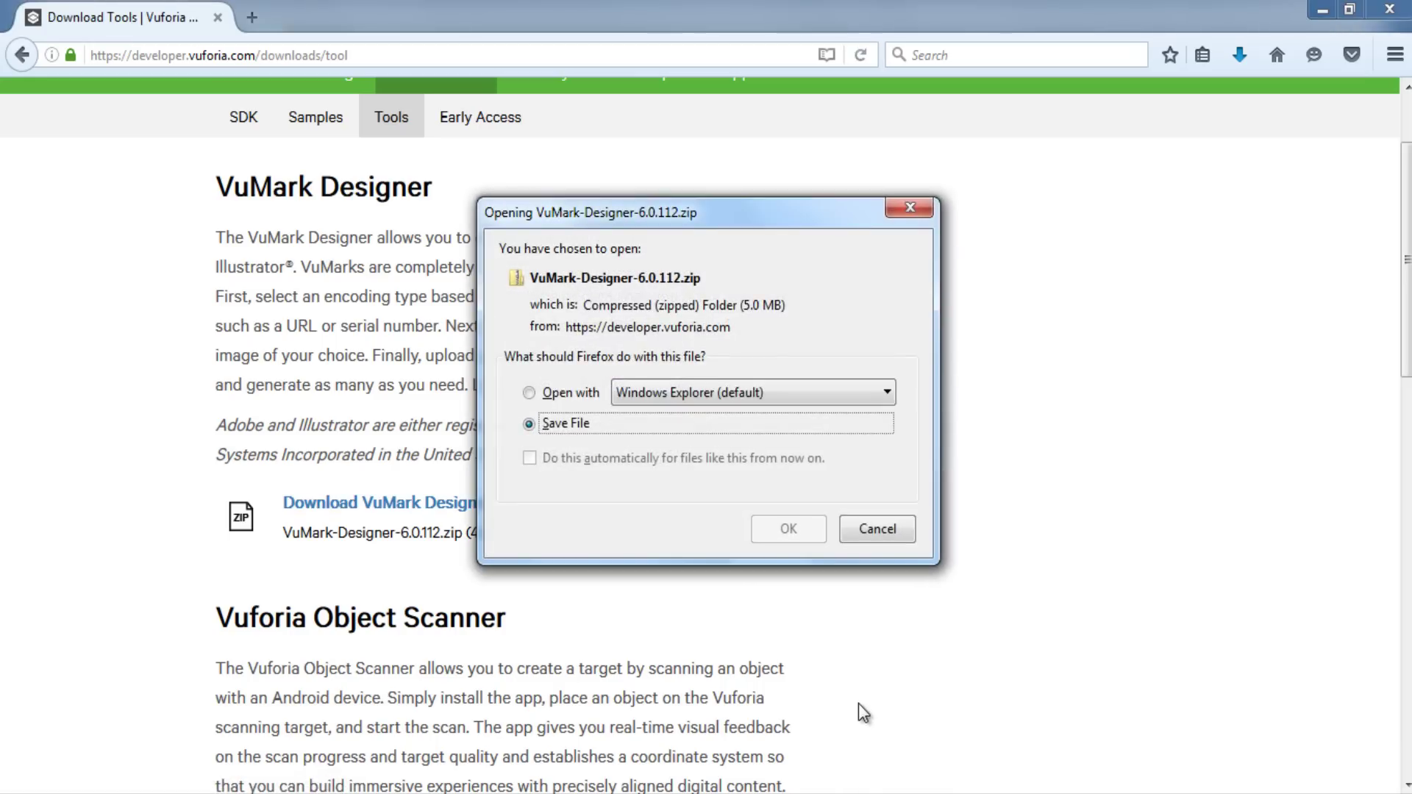
left_click(800, 532)
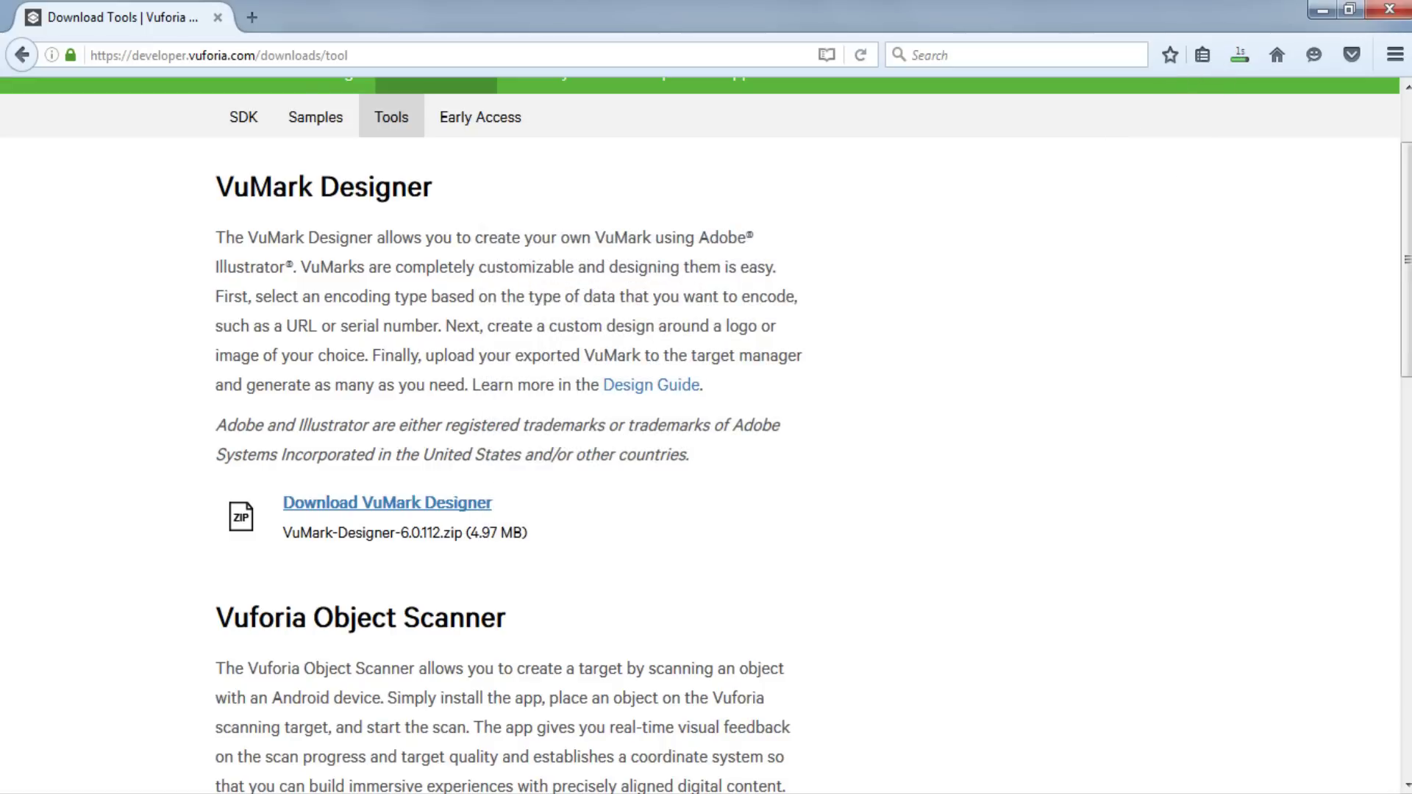
Drag VuMark-Export, VuMark-Setup and VuMark-Verify from VuMark-AI-Tools into the en_US Scripts folder
mouse_move(247, 793)
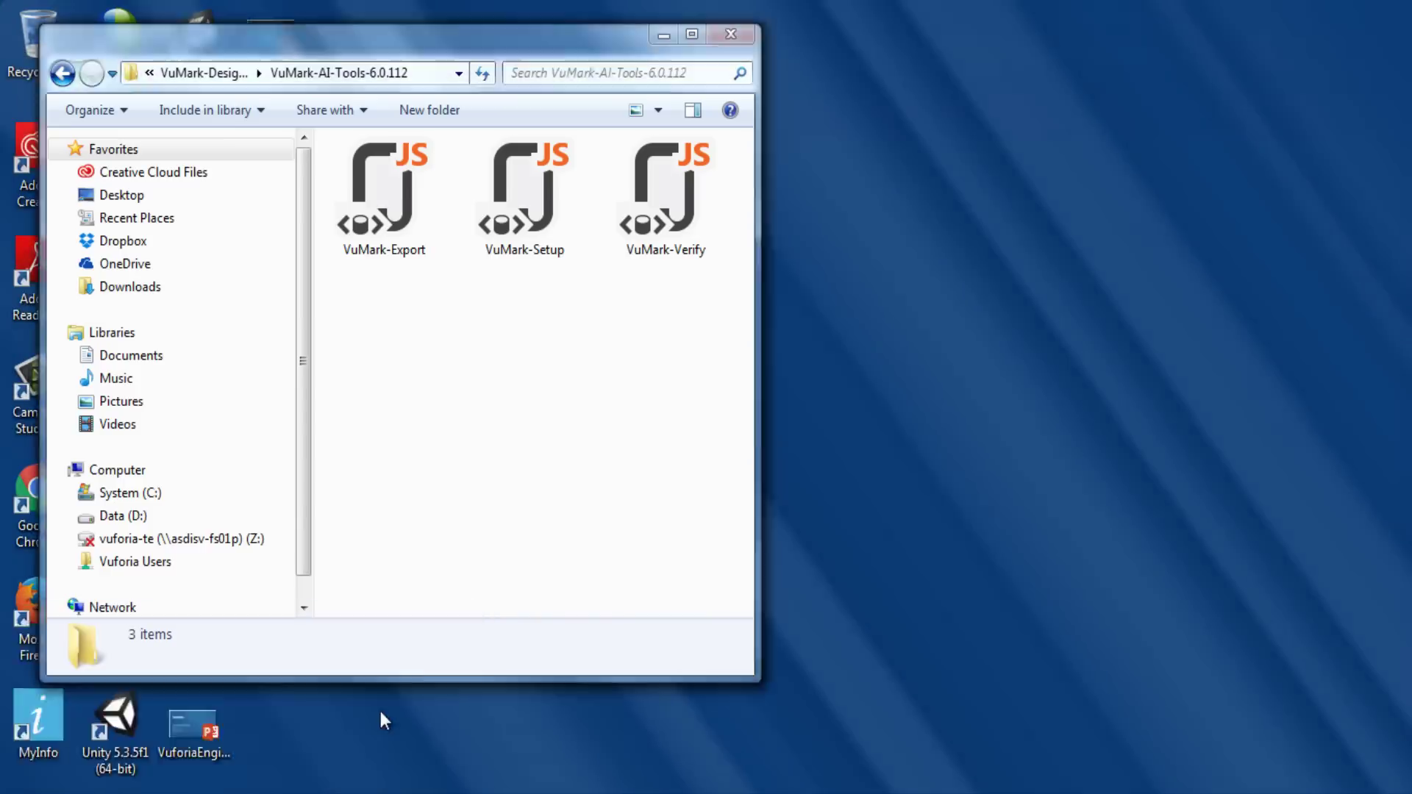
left_click(381, 712)
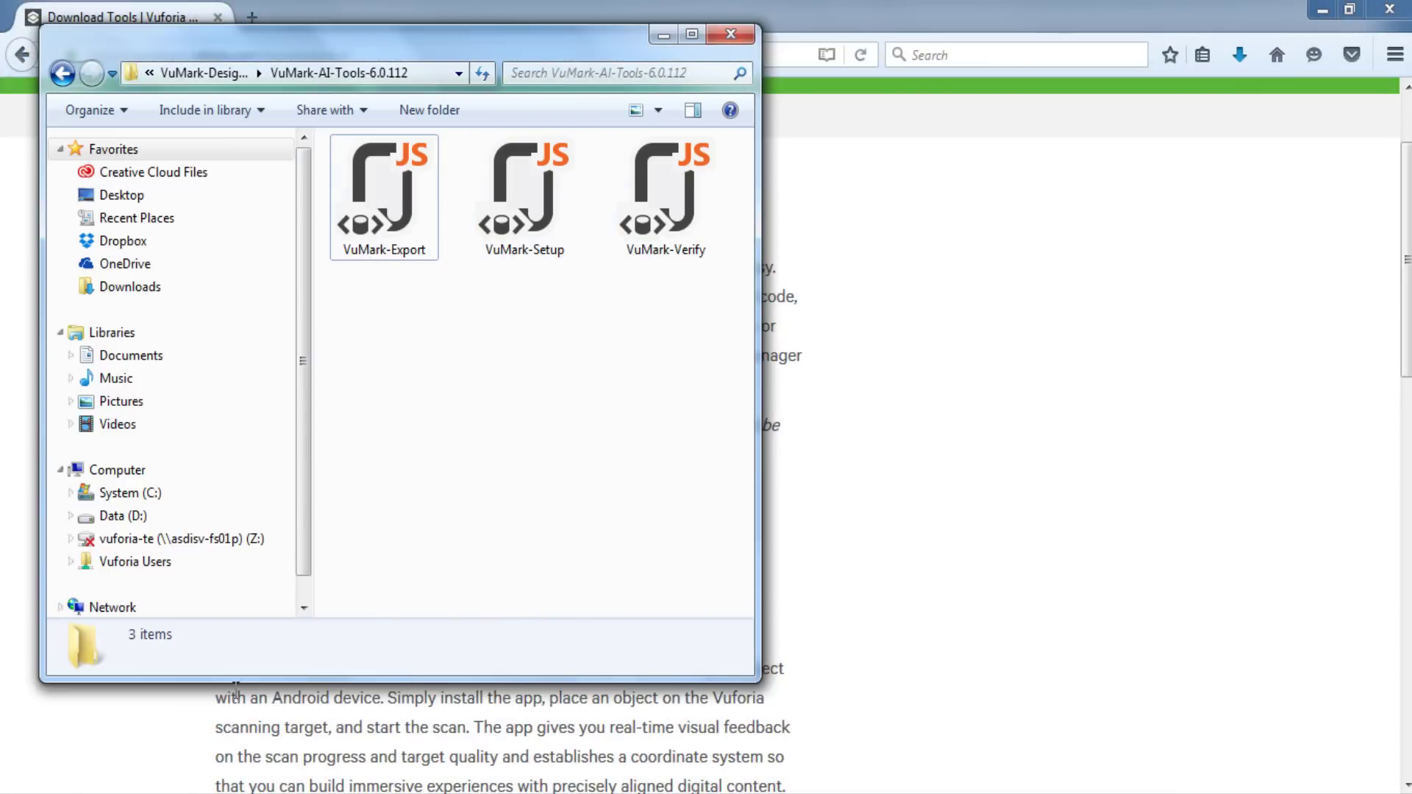
left_click(145, 744)
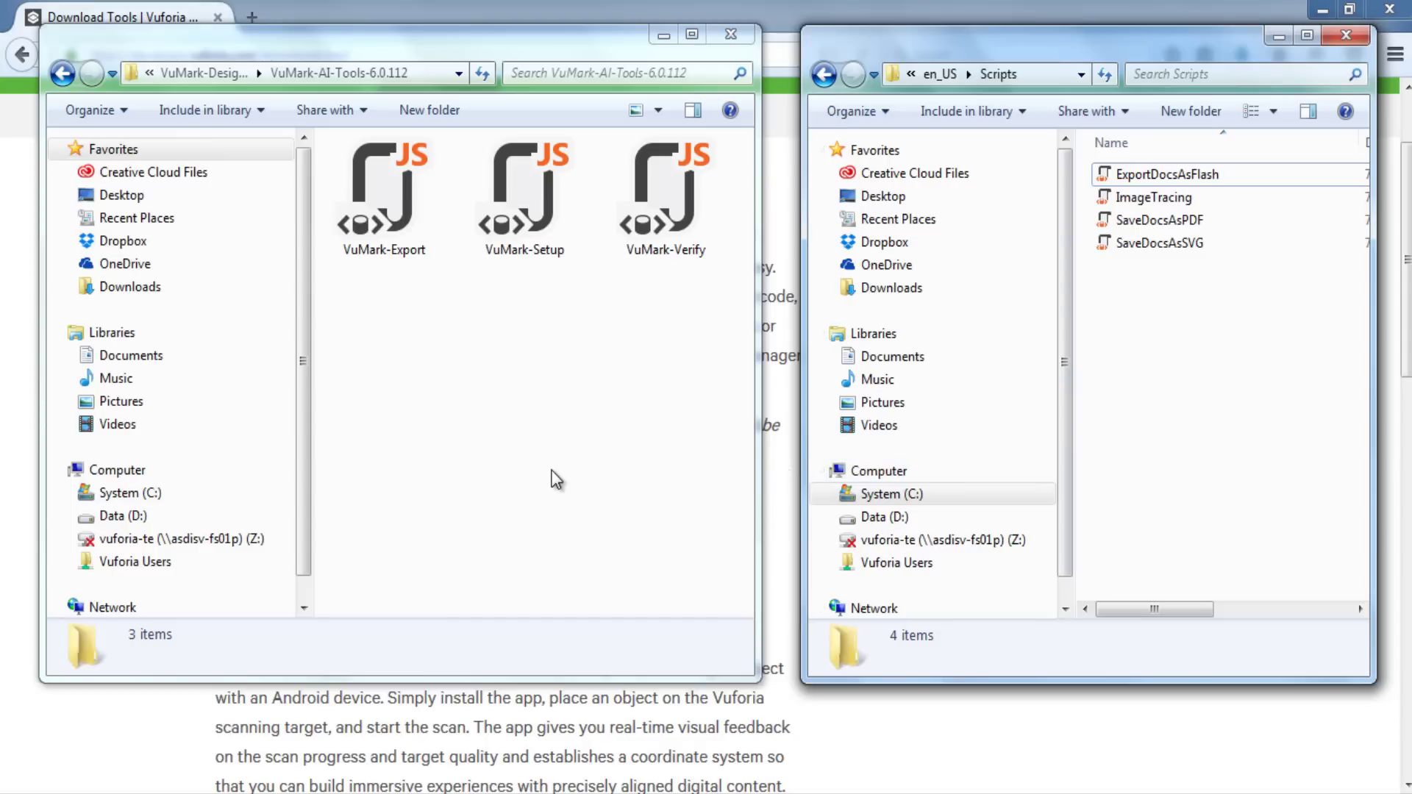
left_click_drag(734, 434, 335, 140)
left_click_drag(390, 205, 1225, 463)
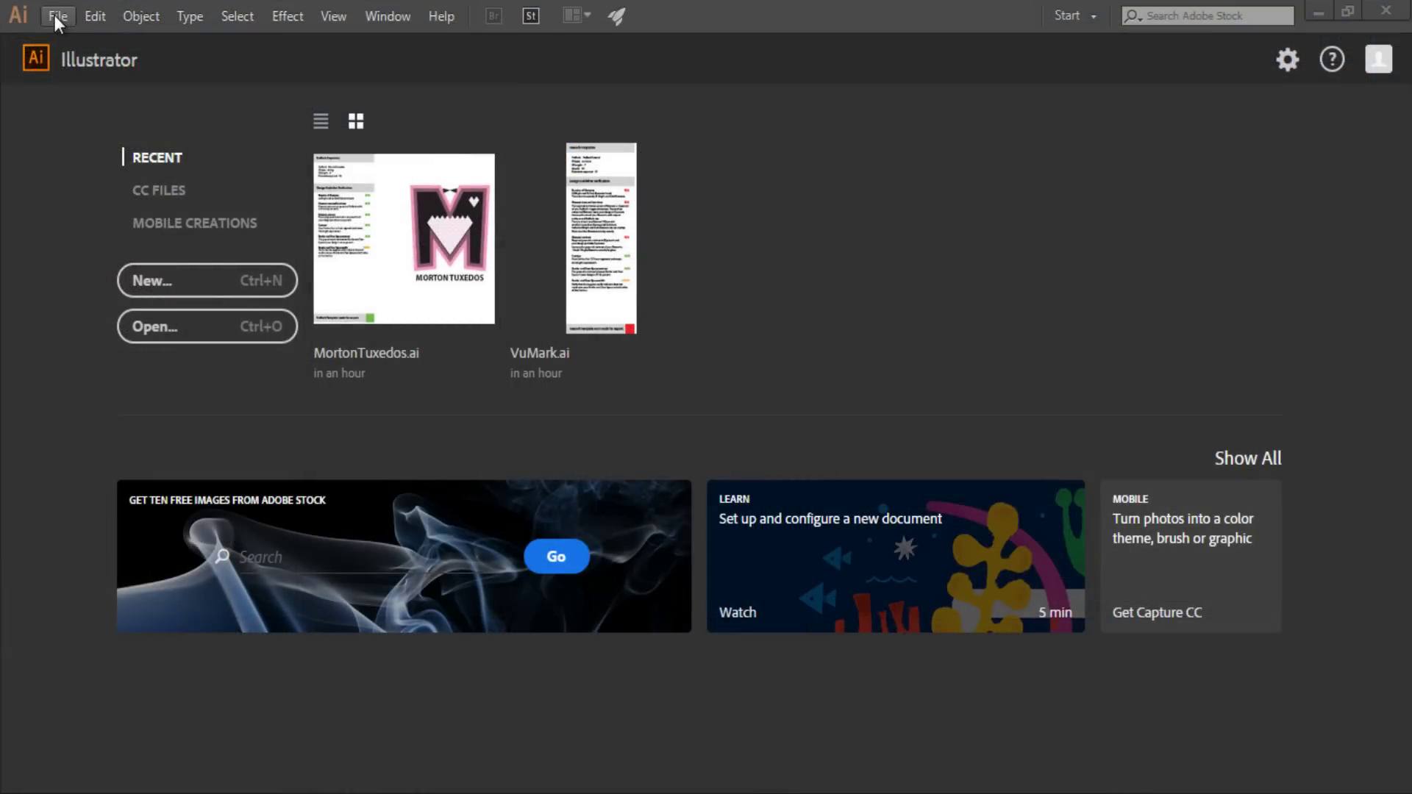
Show the File > Scripts submenu listing VuMark-Export, VuMark-Setup and VuMark-Verify
left_click(54, 15)
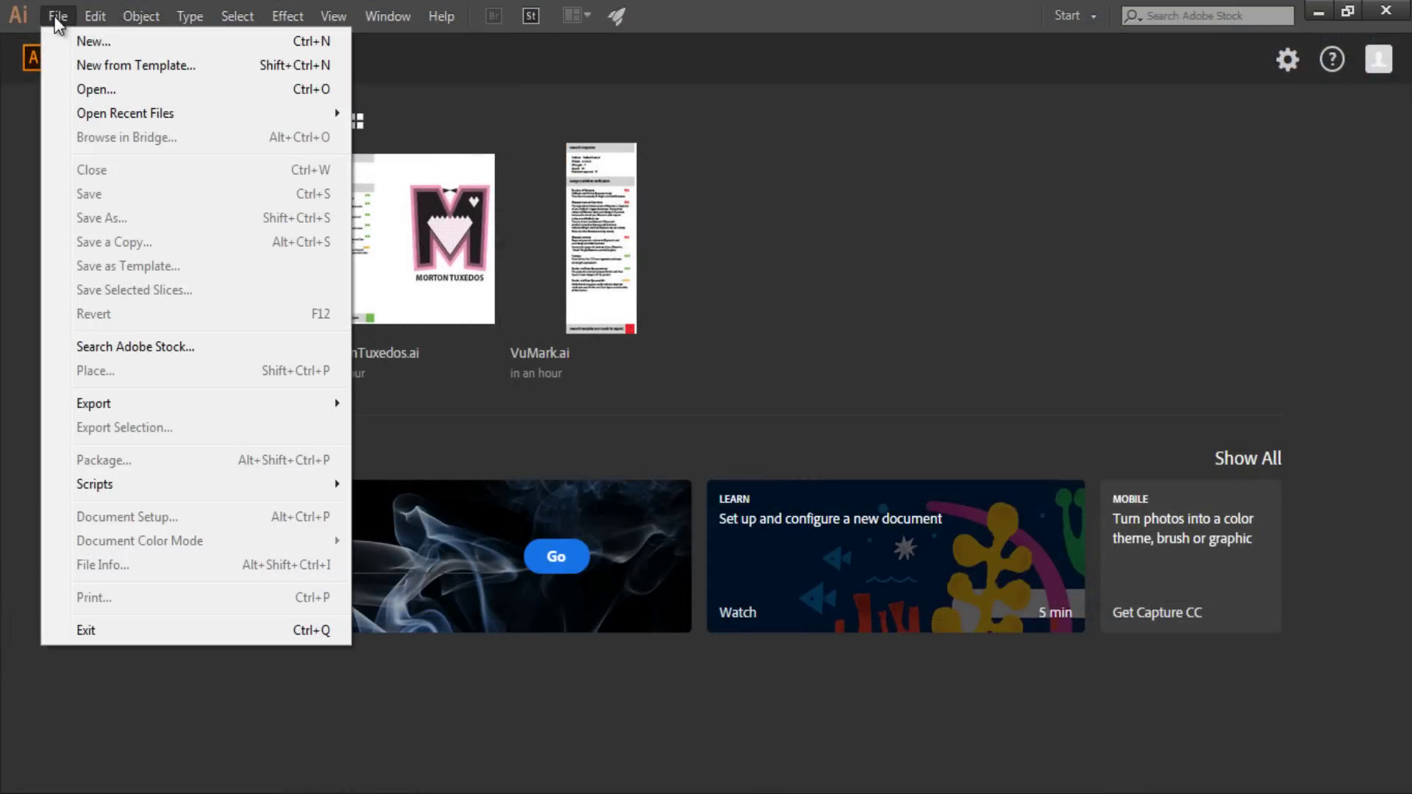
mouse_move(123, 484)
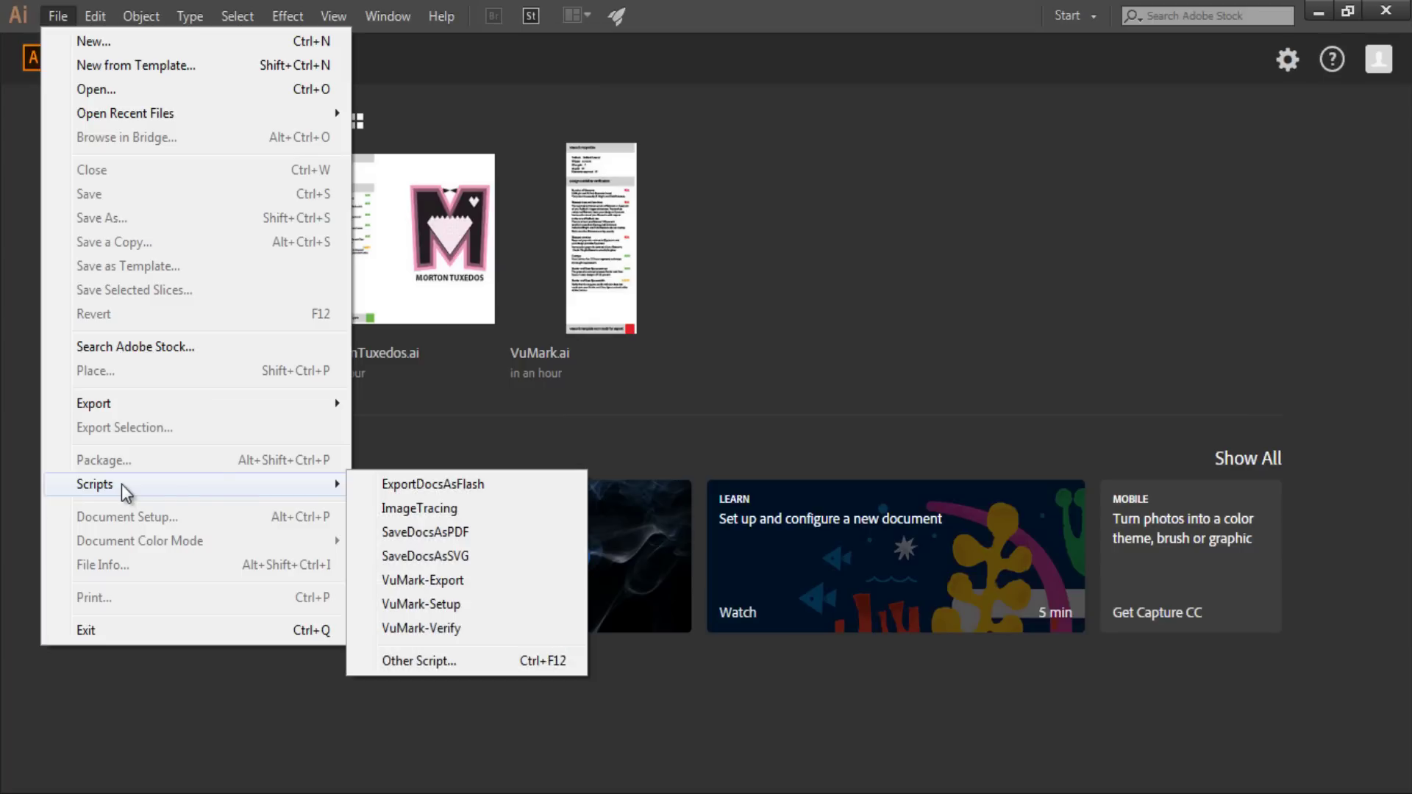
Run VuMark-Setup, name the template VuMarkTutorial, and choose String IDs with length 4
left_click(448, 604)
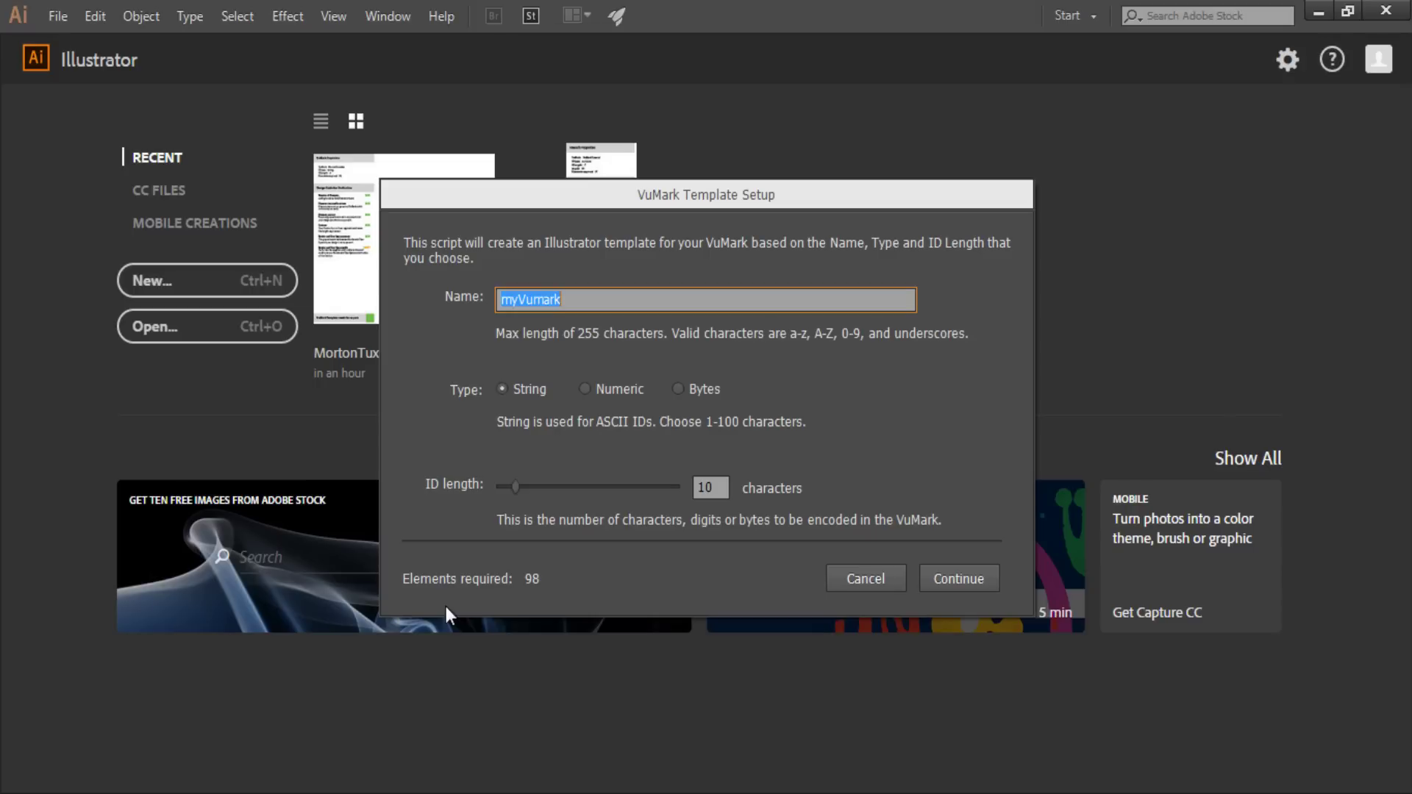
type("VuMarkTutorial")
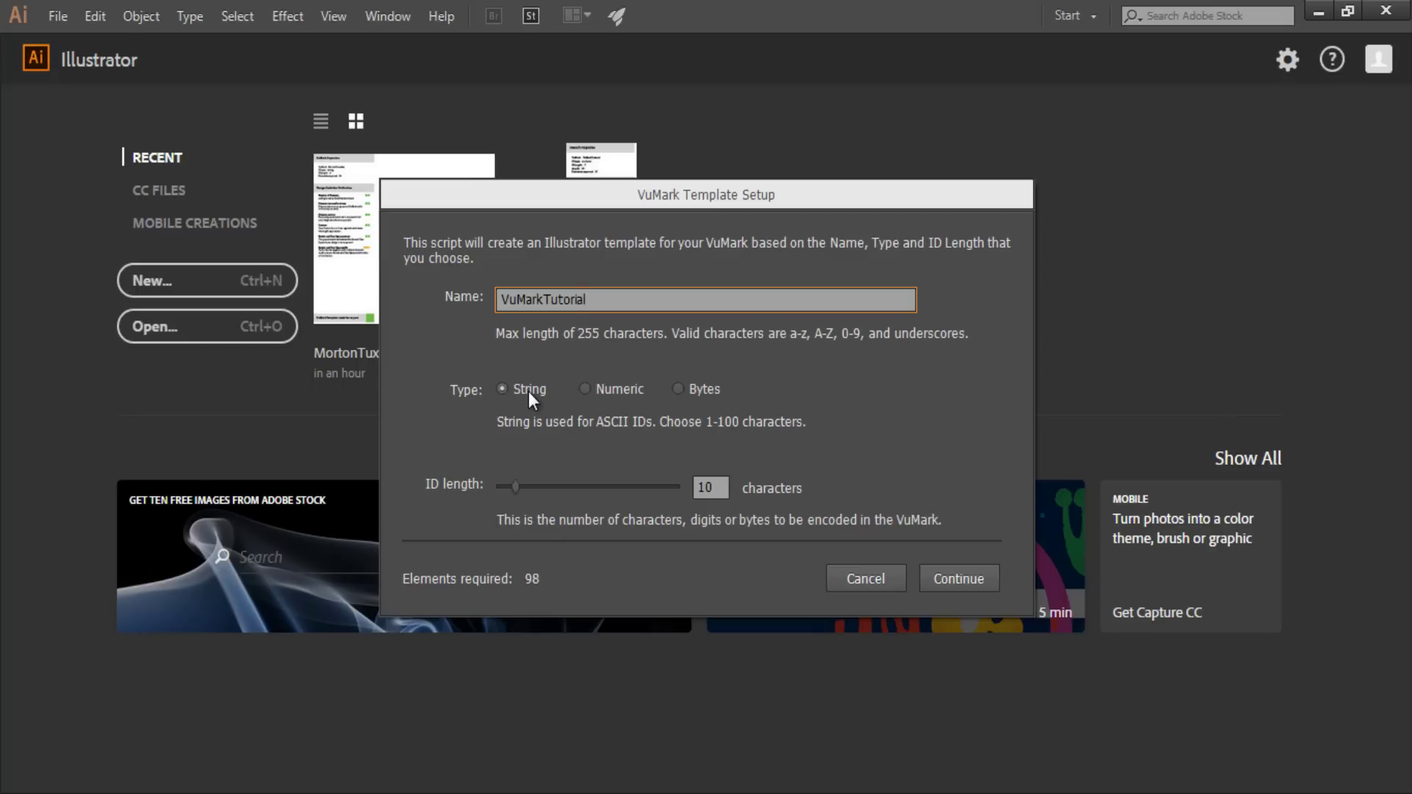
left_click(583, 390)
left_click(611, 494)
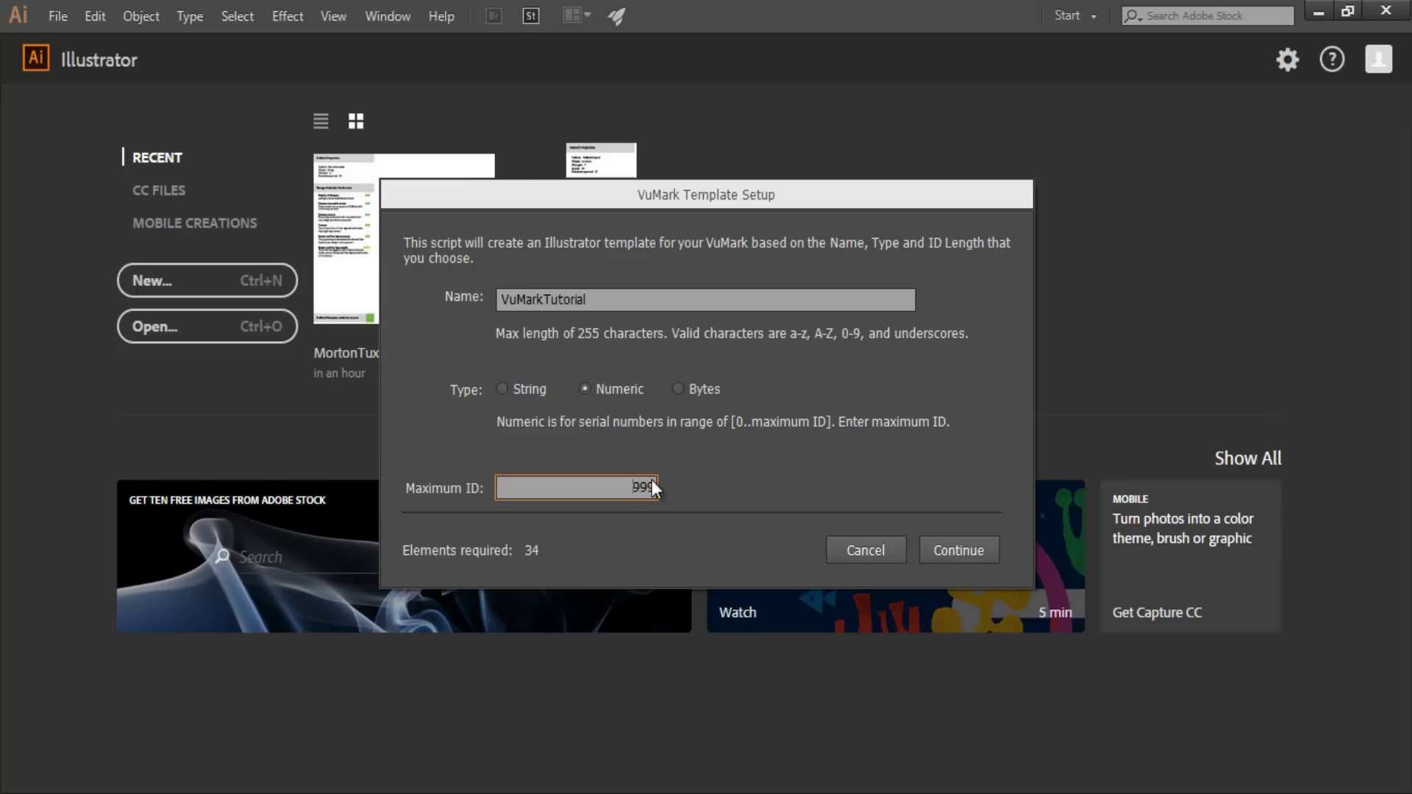
left_click(678, 394)
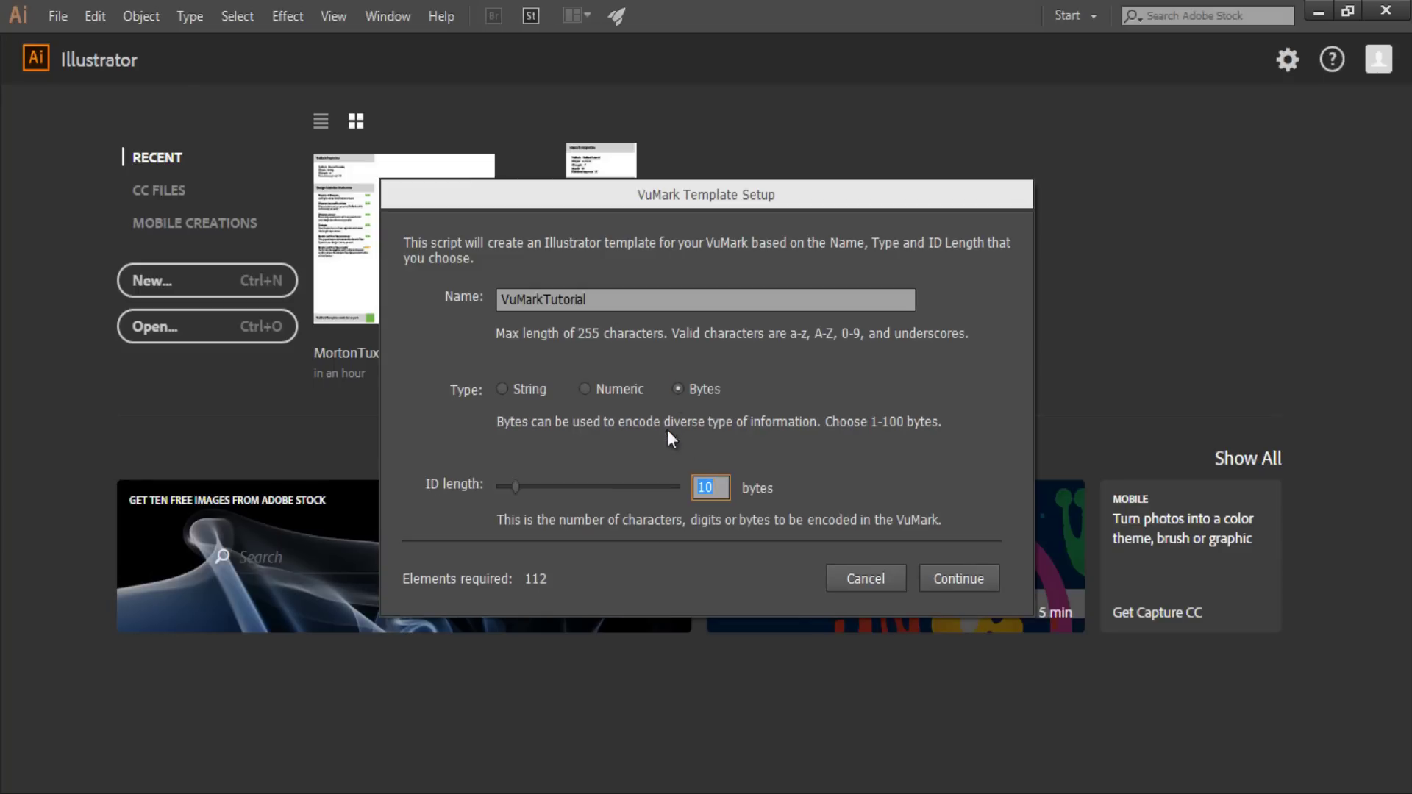
left_click(721, 488)
left_click(501, 389)
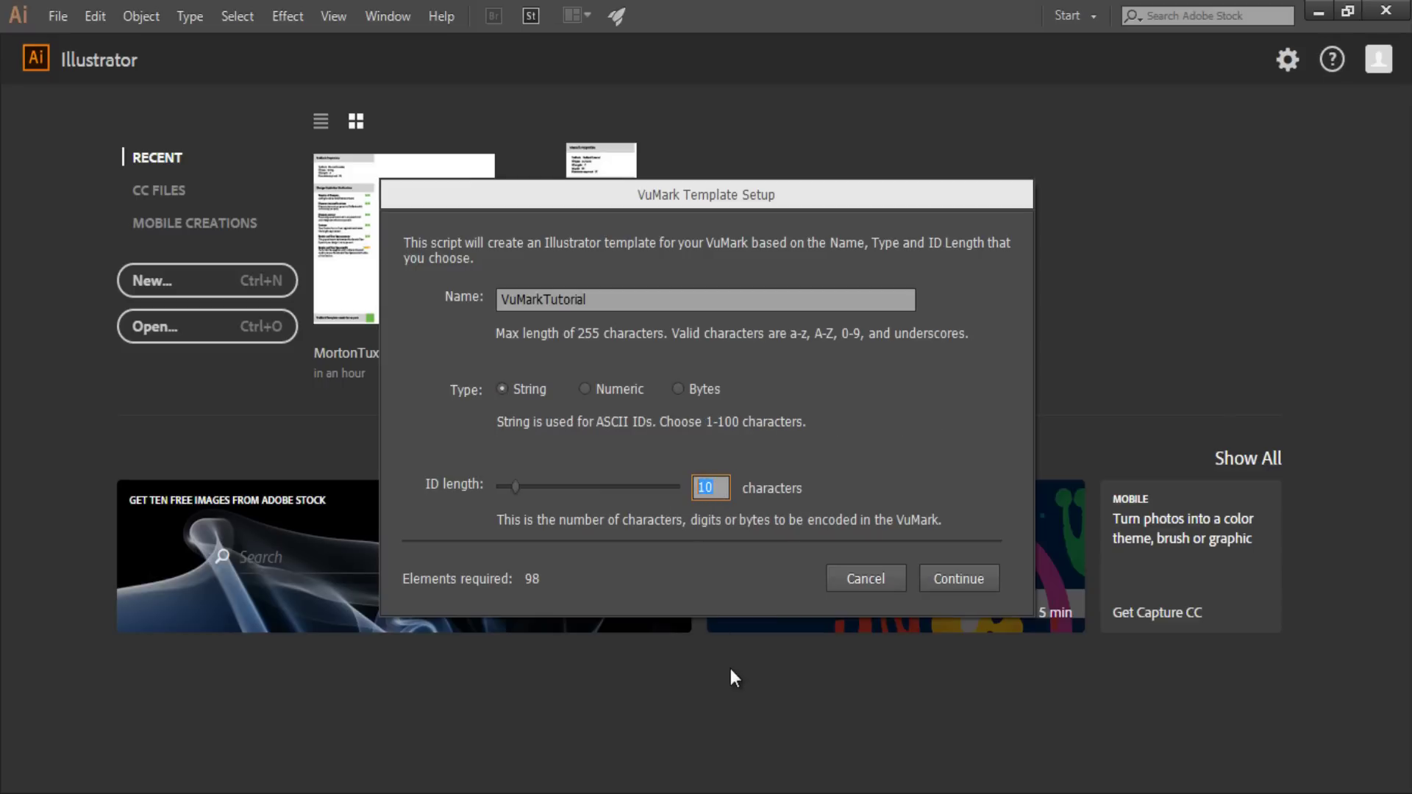
type("4")
Create the VuMark template document, then compare the pink and black MORTON TUXEDOS designs
left_click(980, 581)
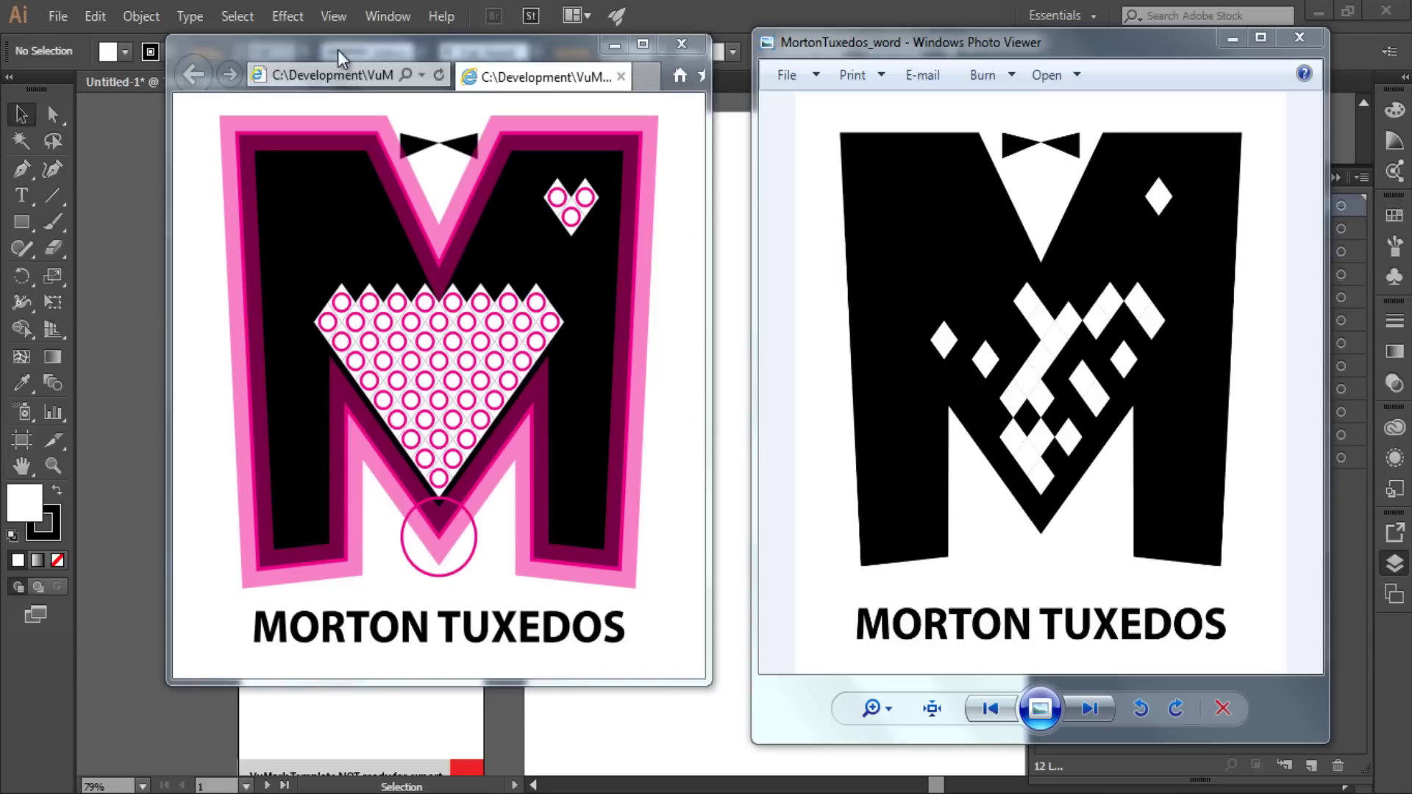
left_click(340, 57)
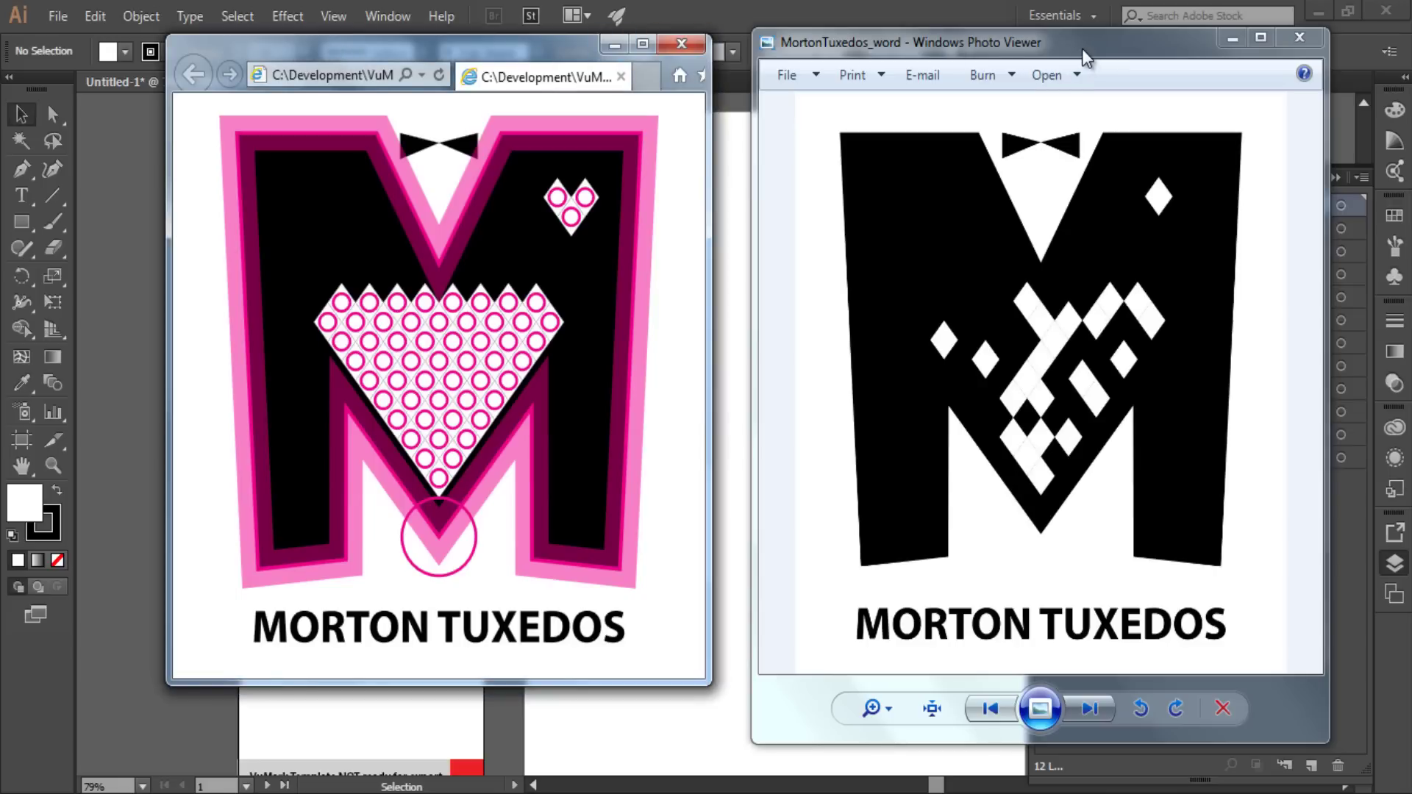
left_click(1107, 52)
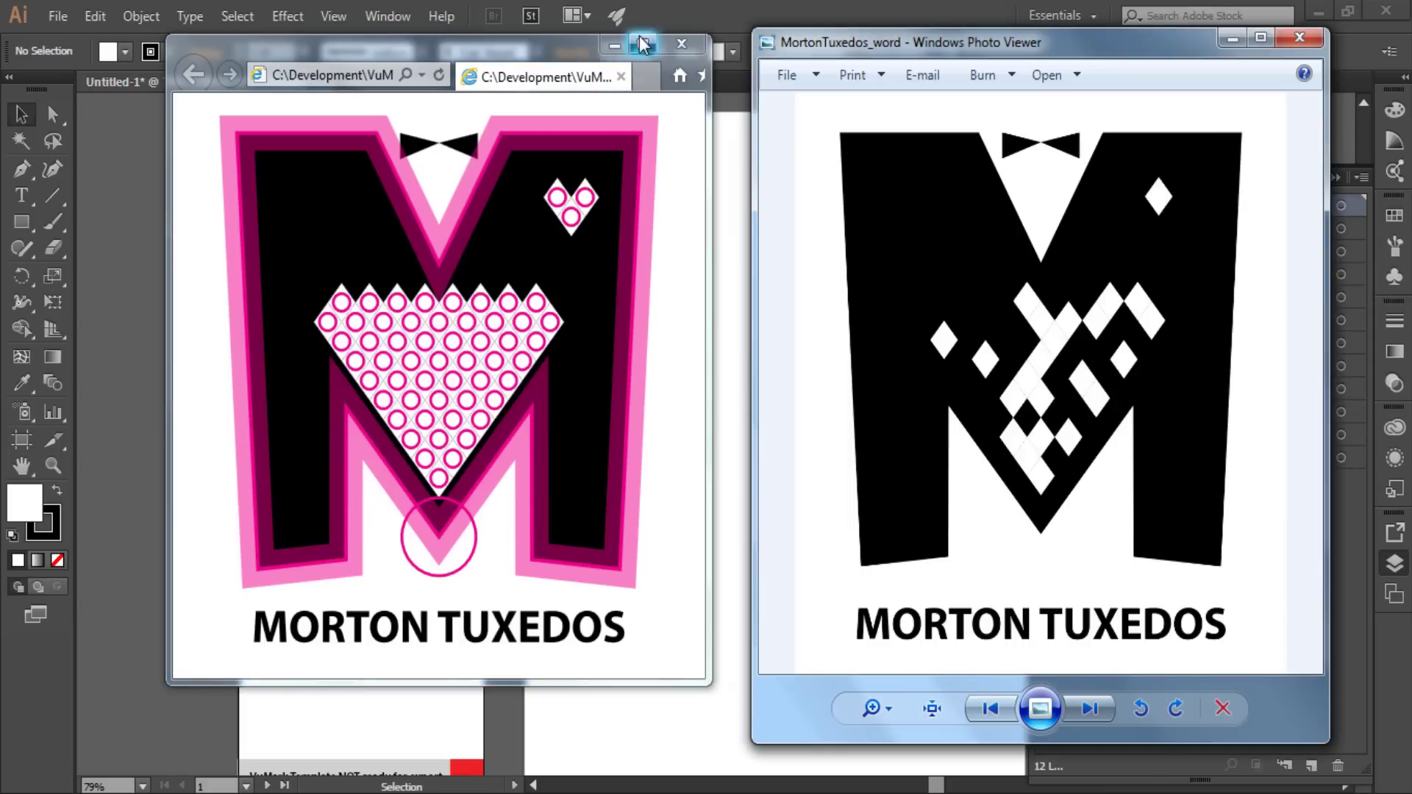
Draw a large rectangle over the artboard on the VuMark-ClearSpace layer, widening its left edge
left_click(616, 46)
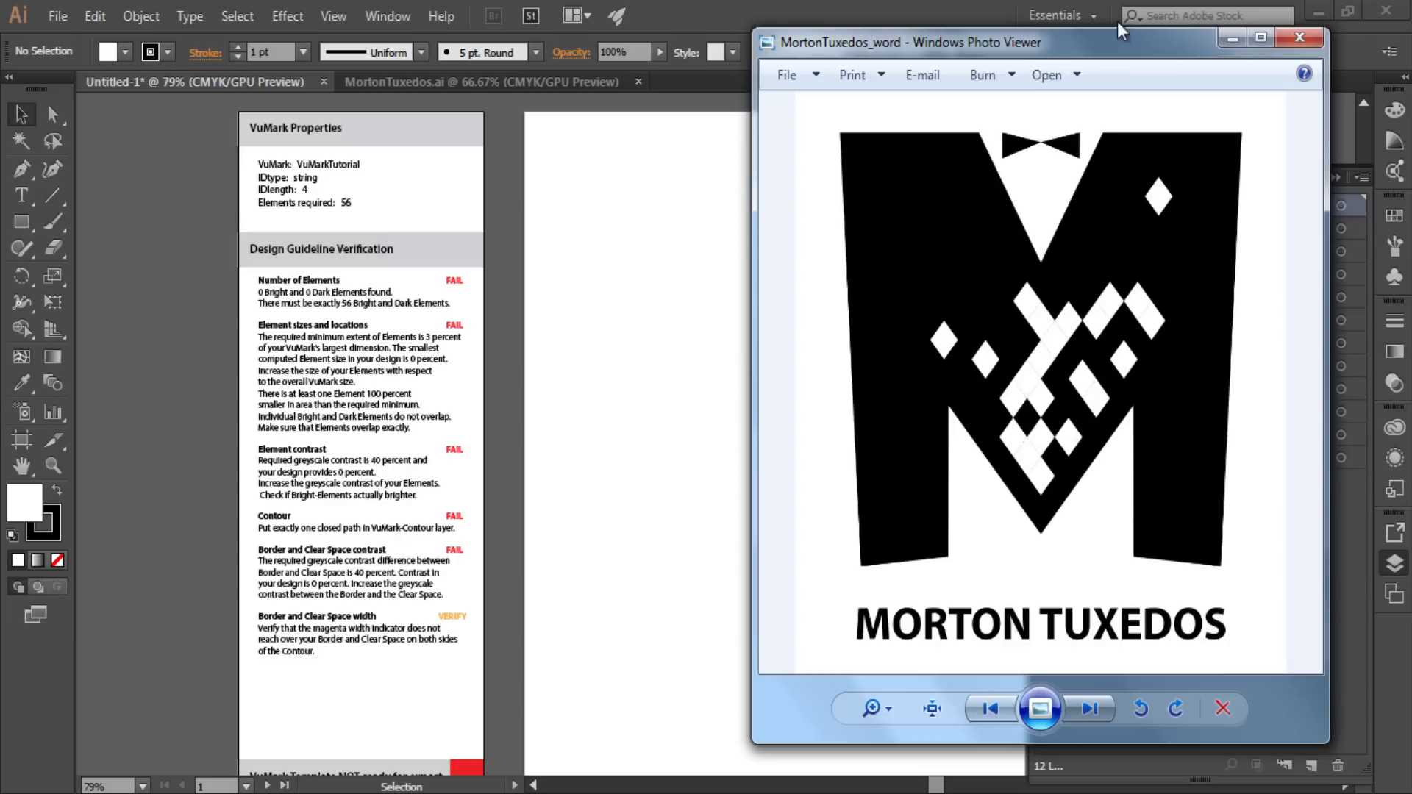
left_click(1232, 38)
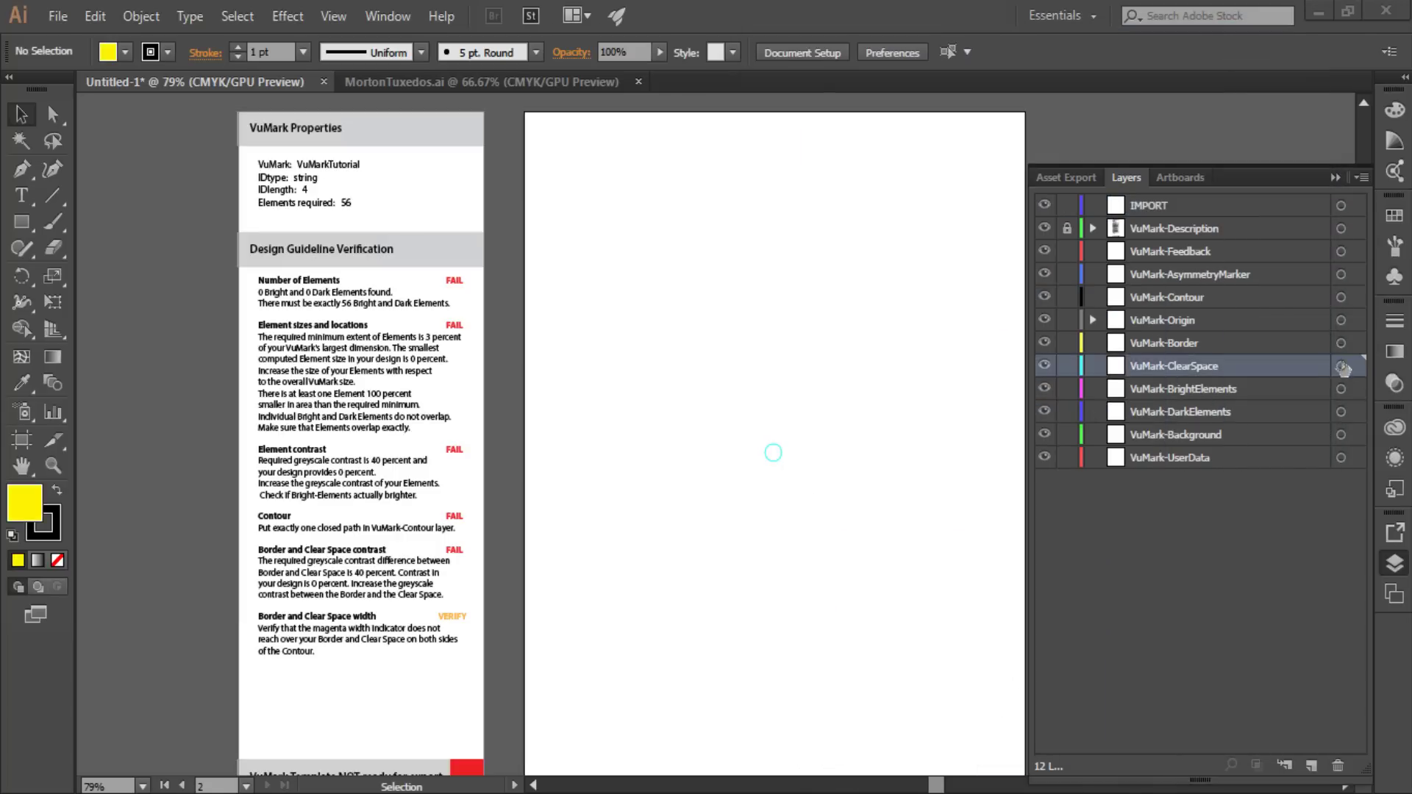
left_click(1341, 367)
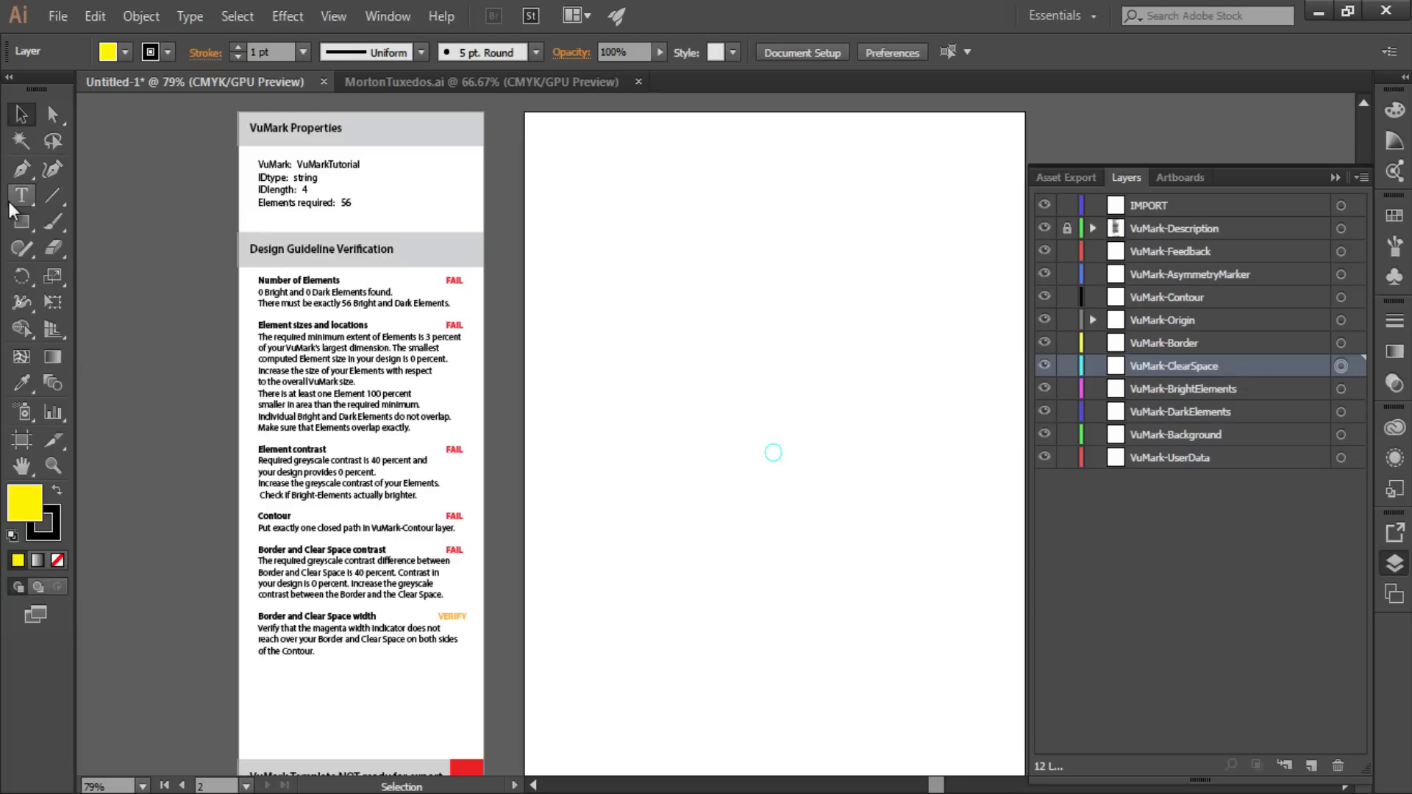
left_click(21, 221)
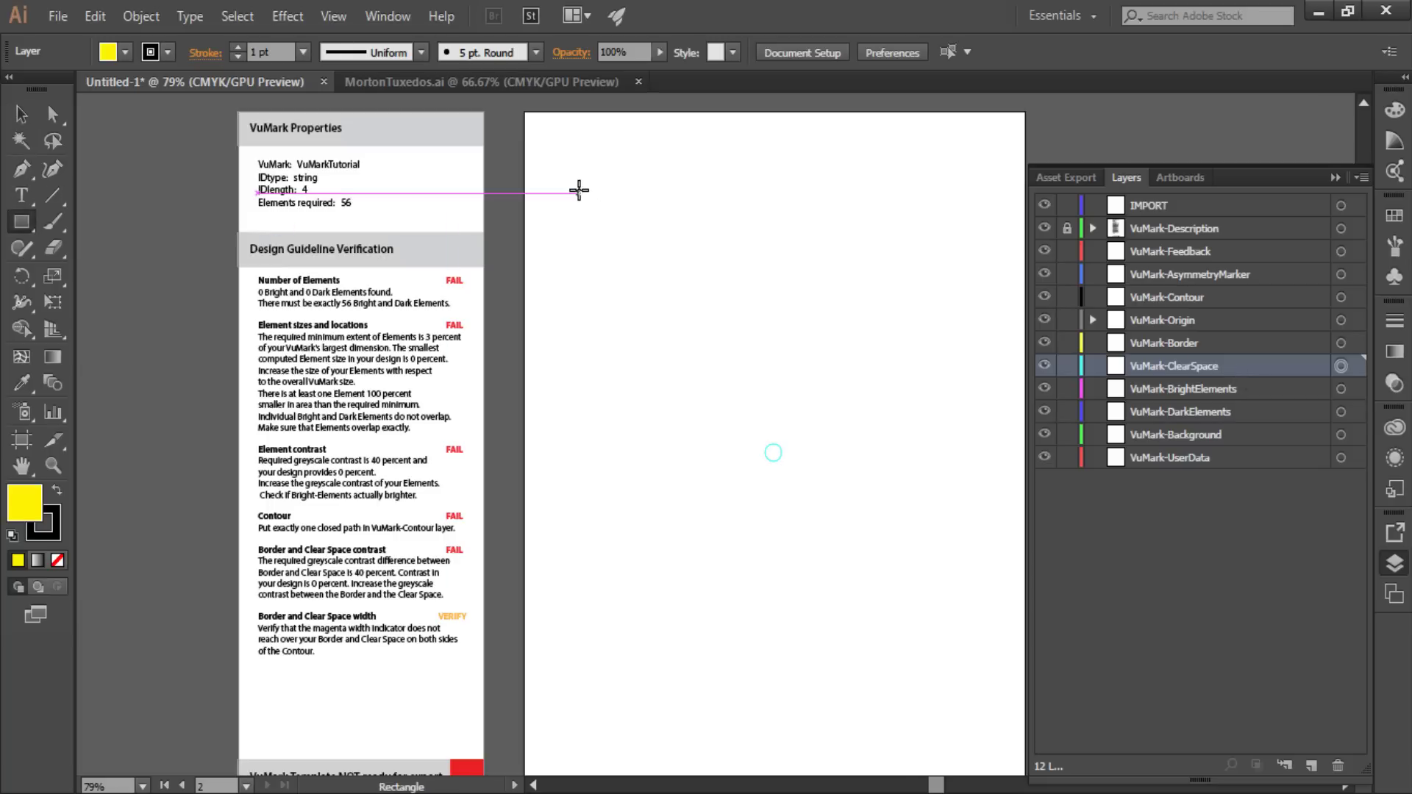
left_click_drag(578, 189, 995, 696)
left_click(27, 107)
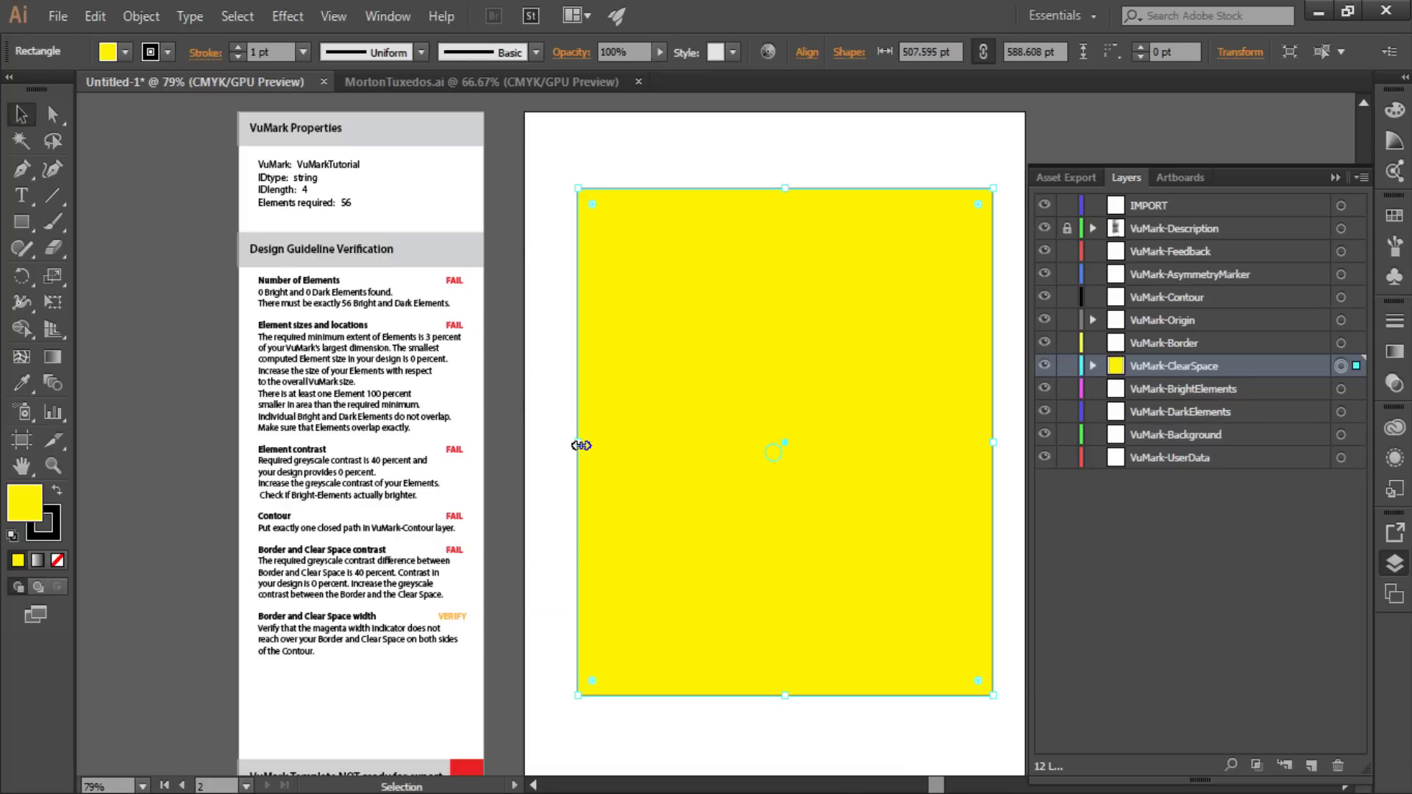
left_click_drag(578, 443, 557, 442)
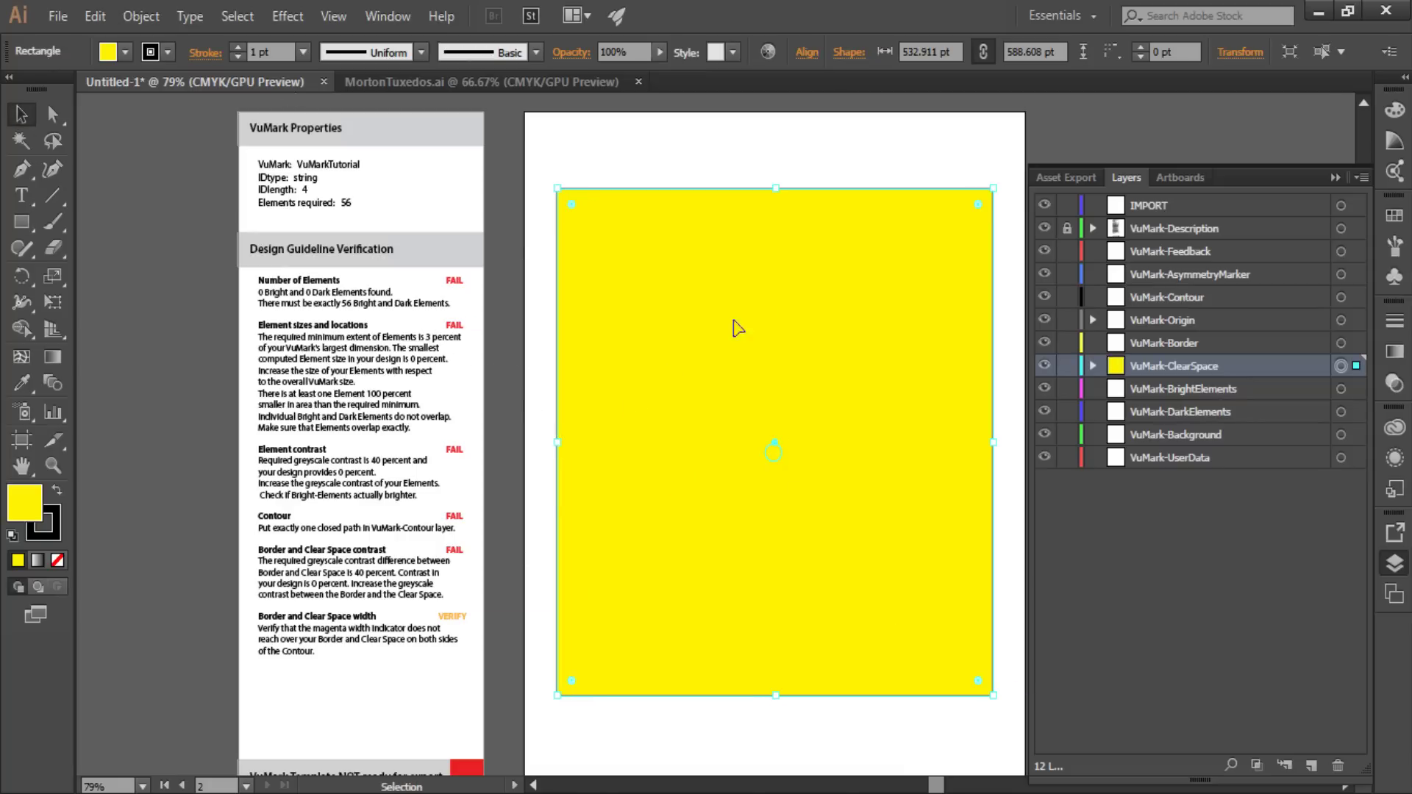
Set the ClearSpace rectangle's fill to White
left_click(125, 52)
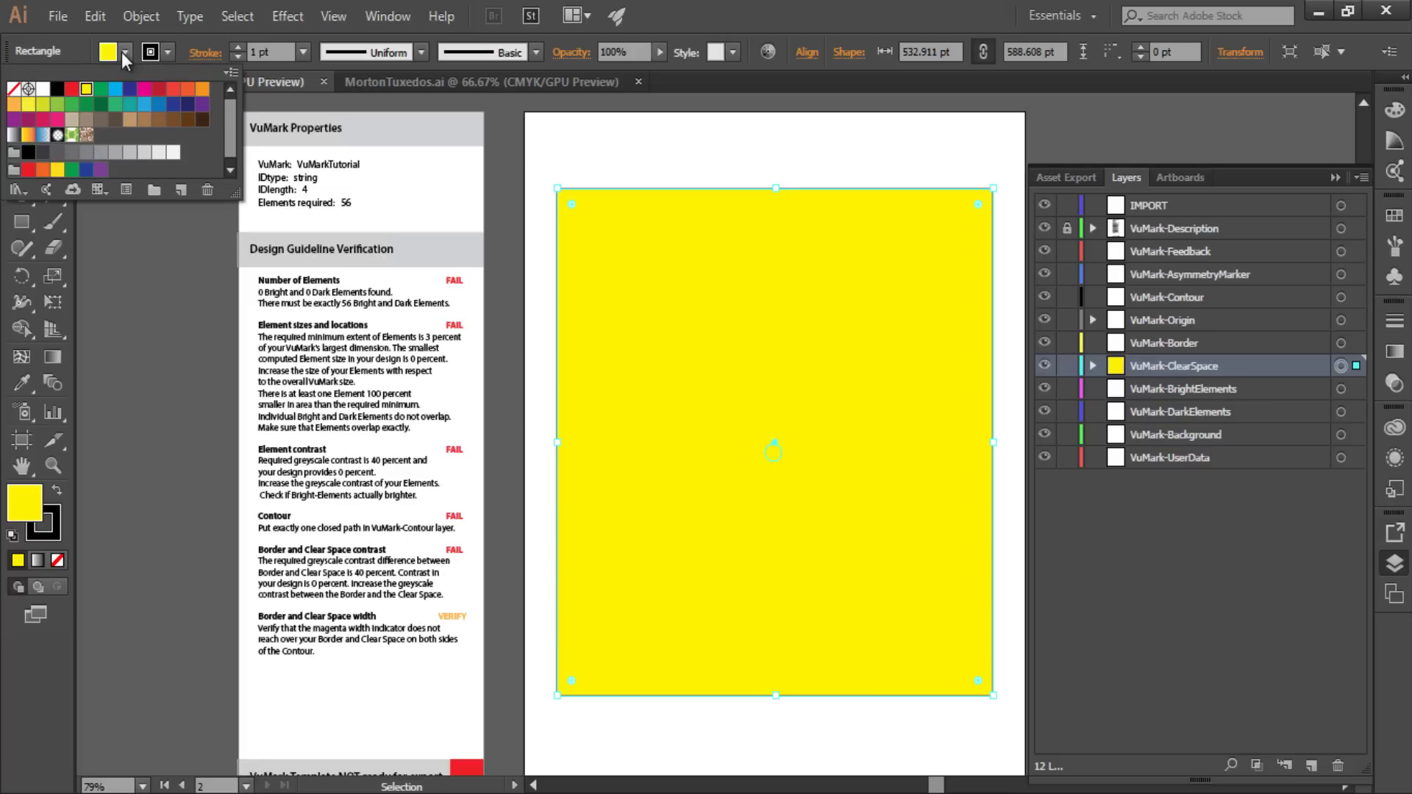
left_click(45, 92)
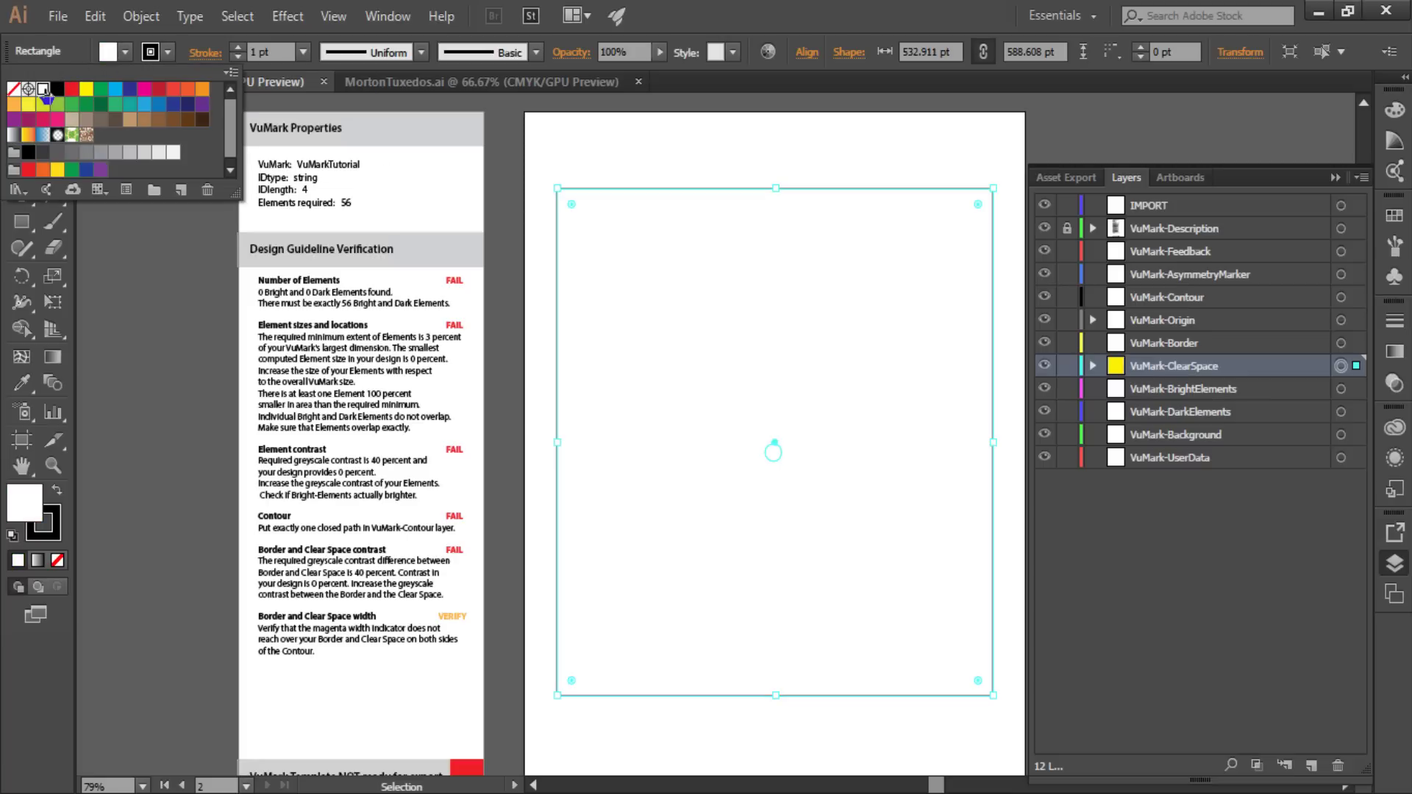
left_click(1172, 360)
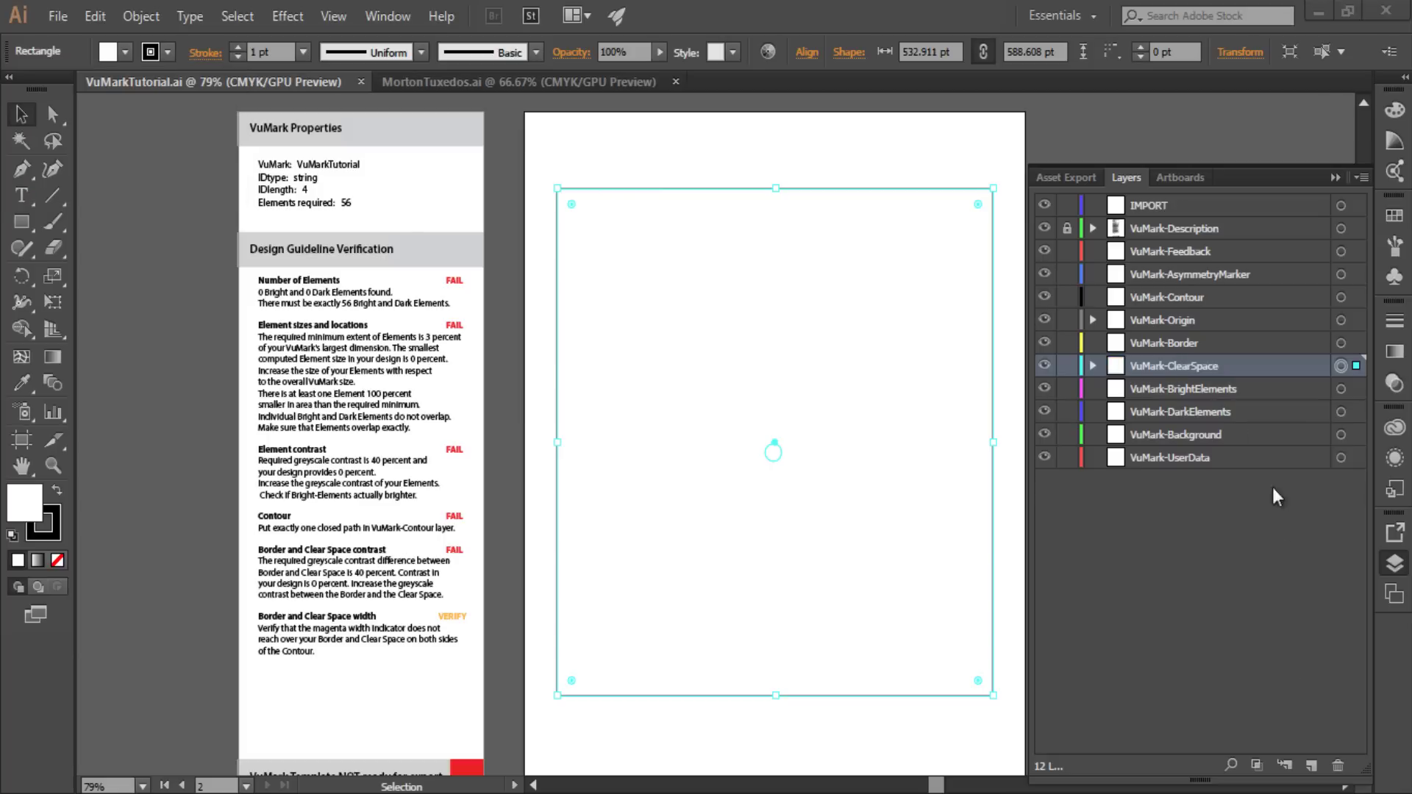
left_click(1185, 349)
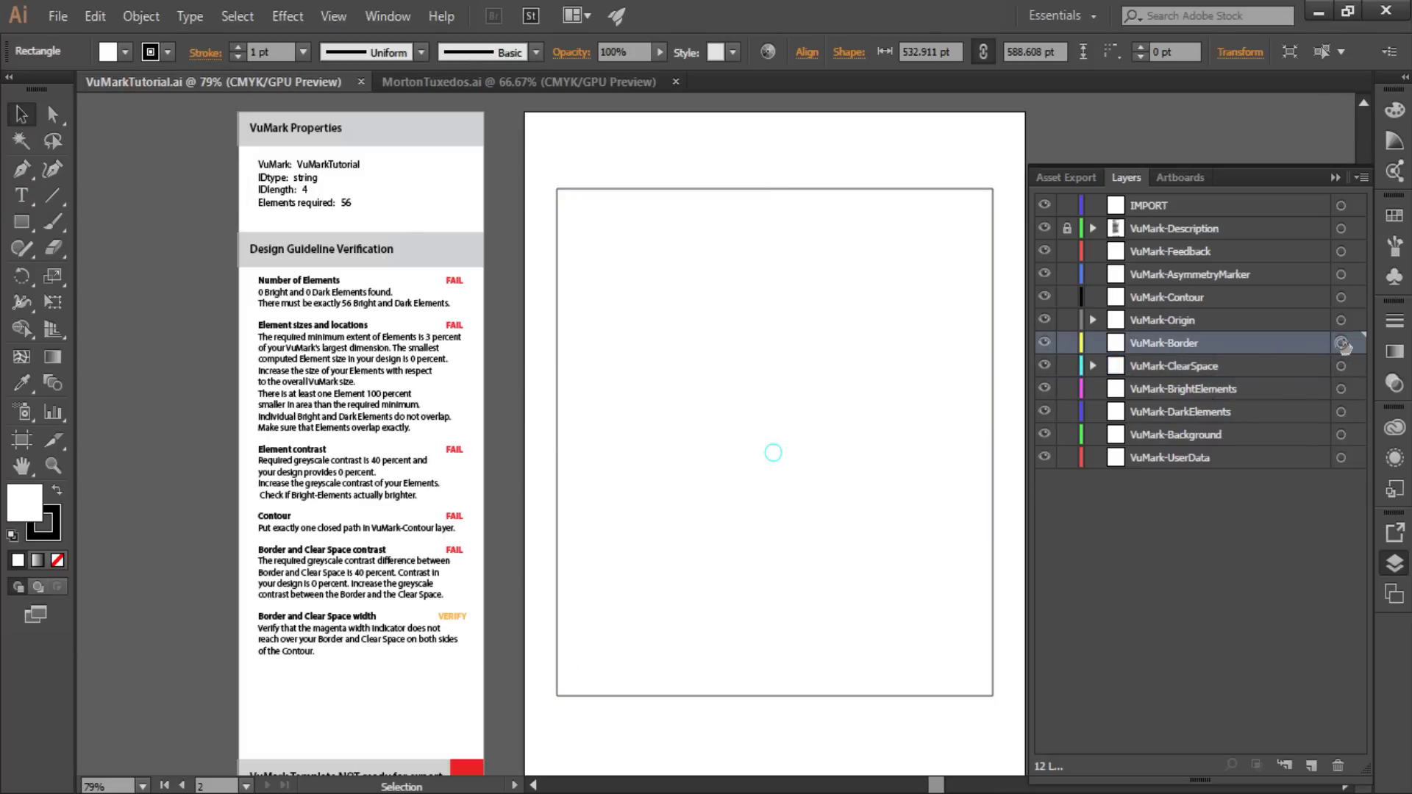
Paste the black M outline onto VuMark-Border and re-run VuMark-Verify, reaching 87.32% contrast
left_click(1341, 344)
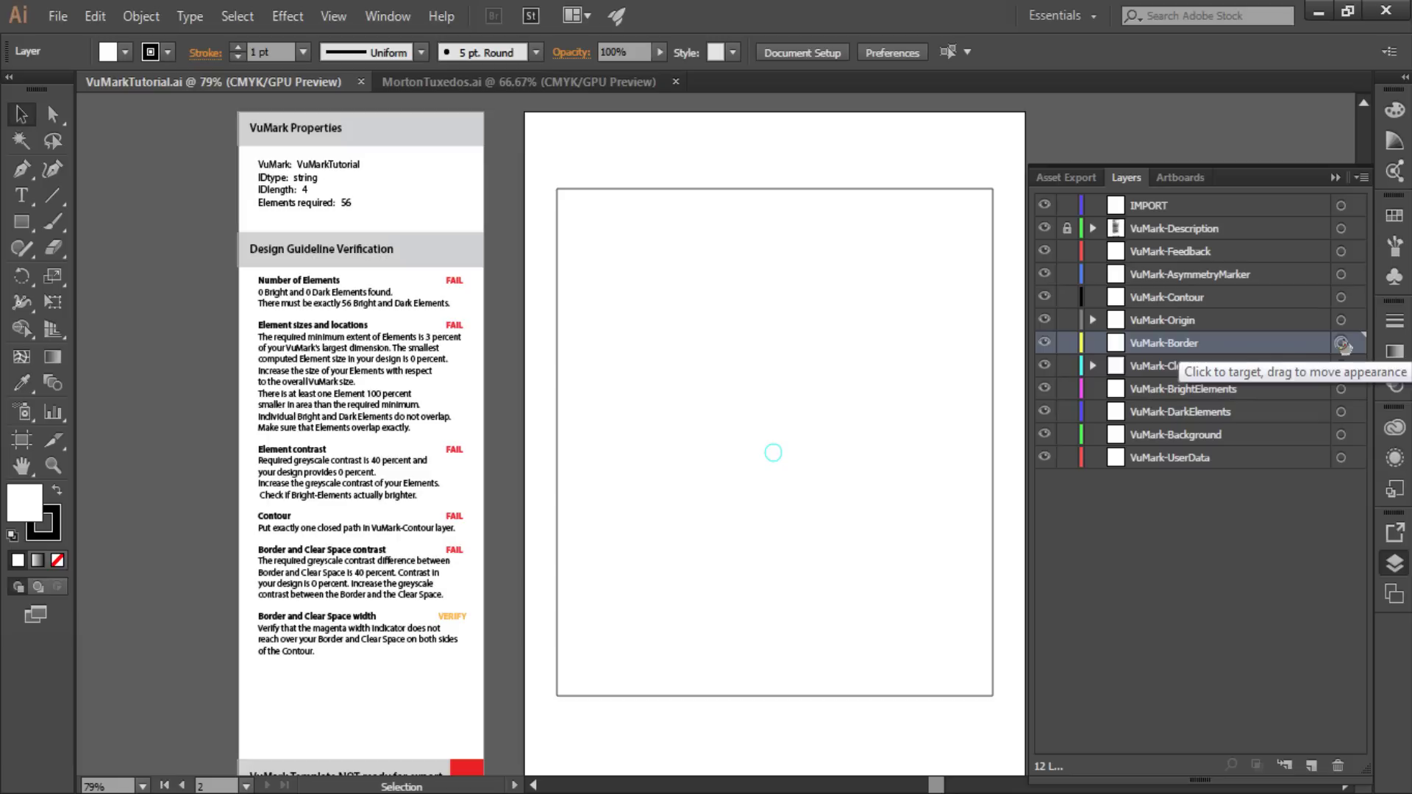
key("ctrl+v")
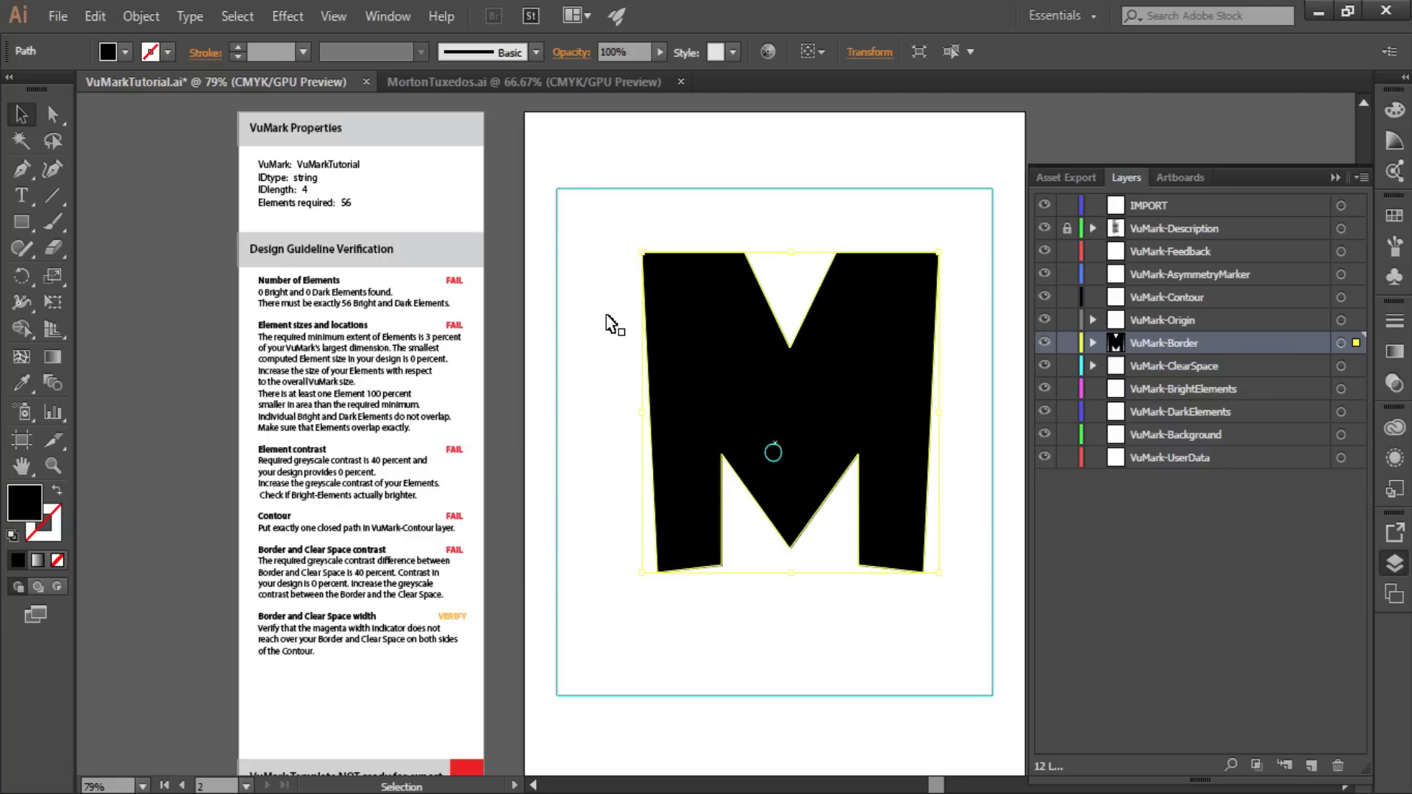
left_click(58, 17)
mouse_move(190, 479)
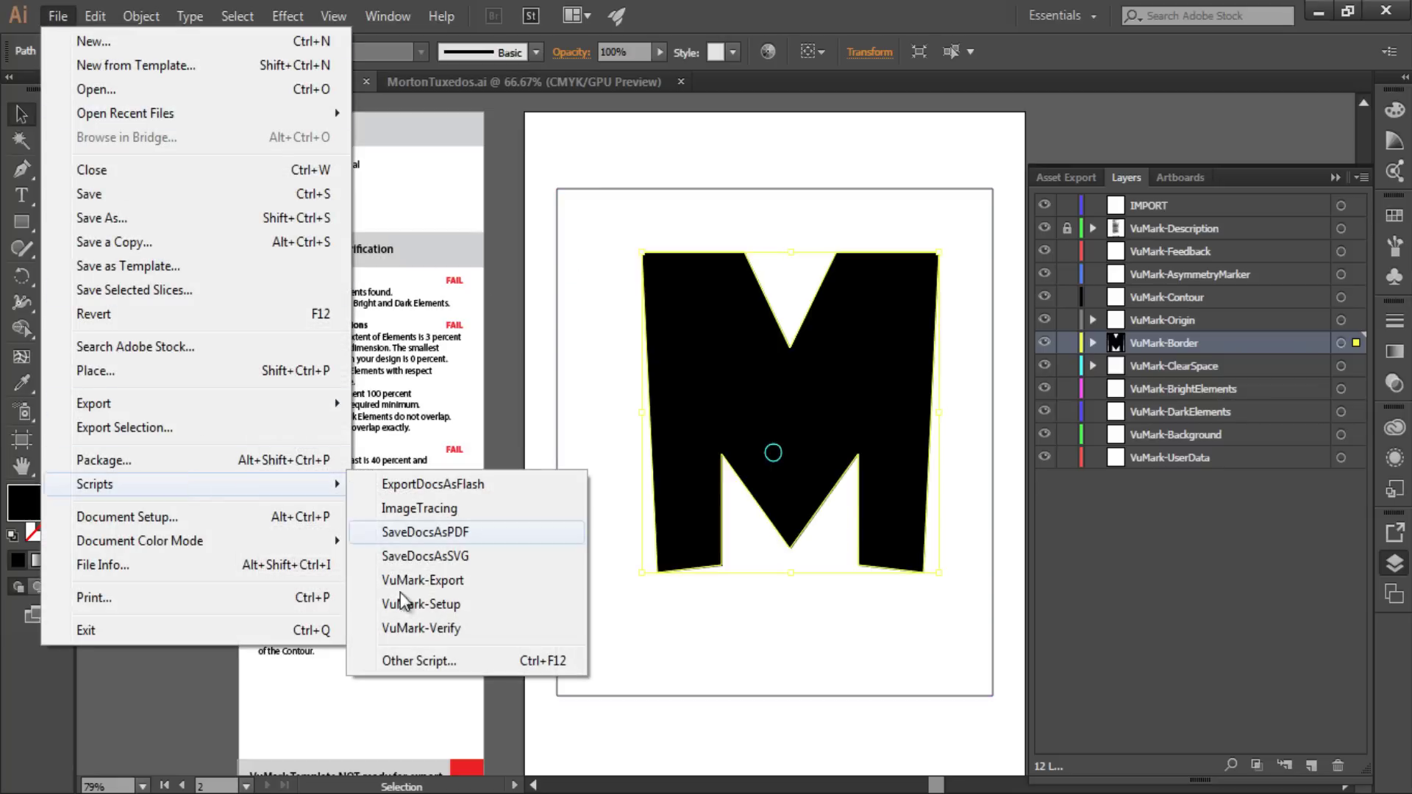
left_click(425, 629)
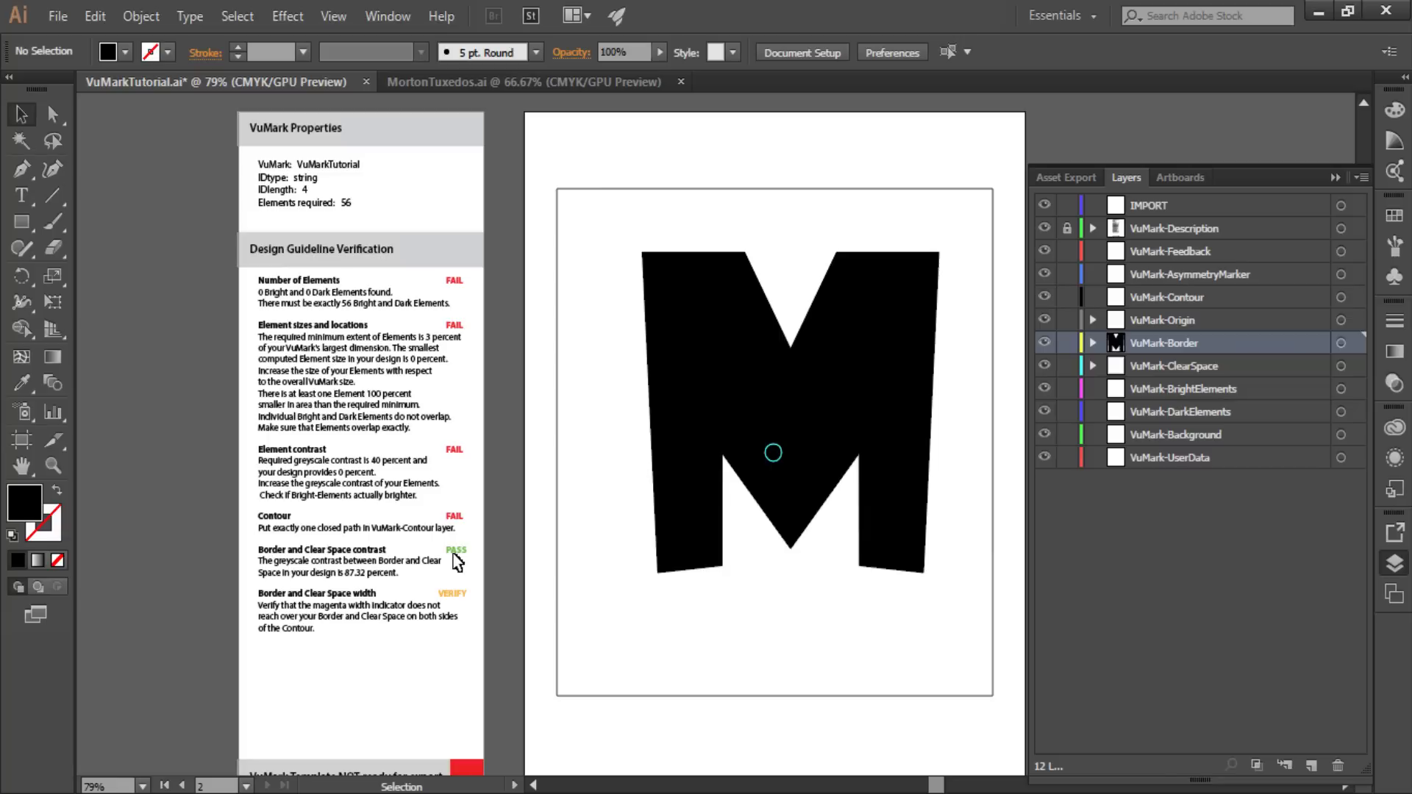
key("a")
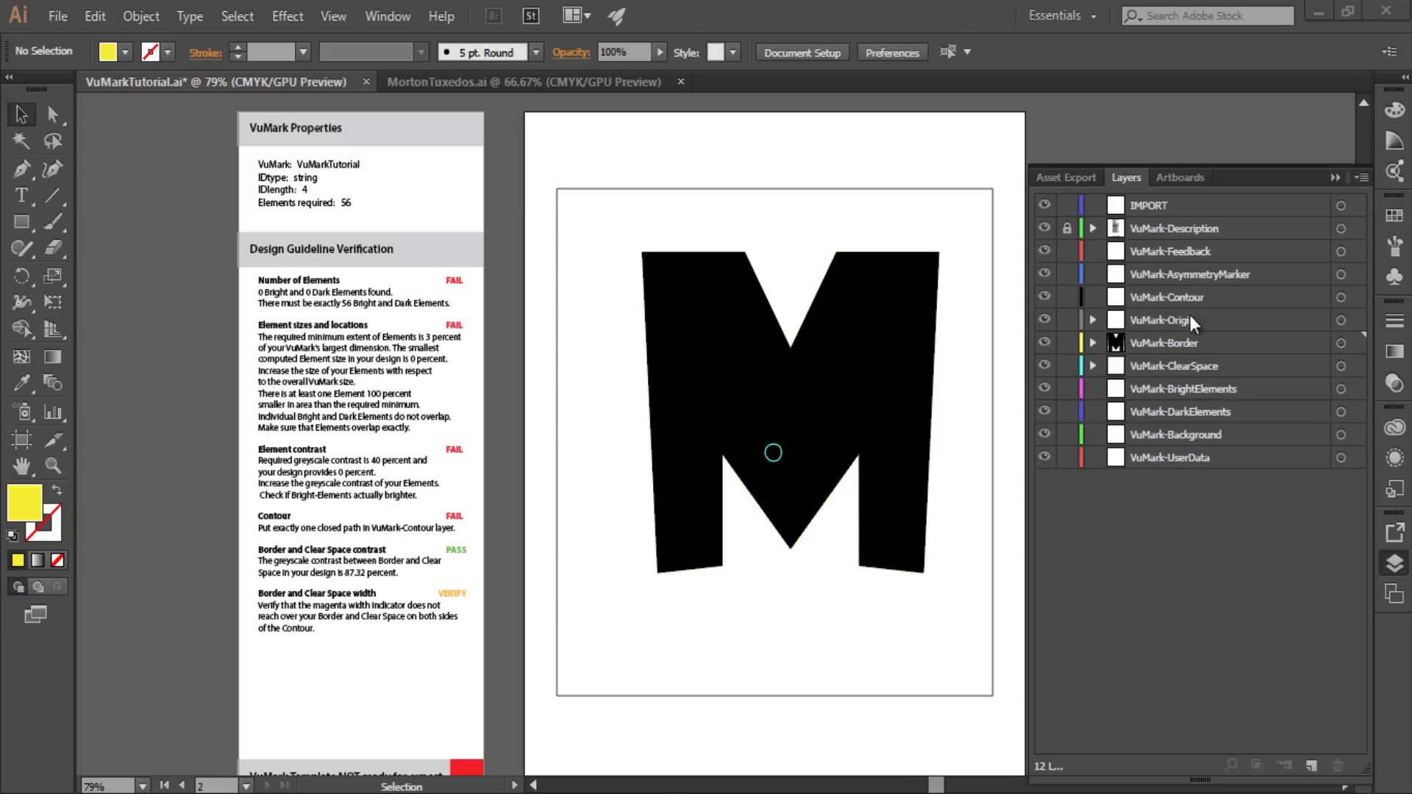
On the VuMark-Contour layer, place Pen points along the M's top edge and notch
left_click(1232, 297)
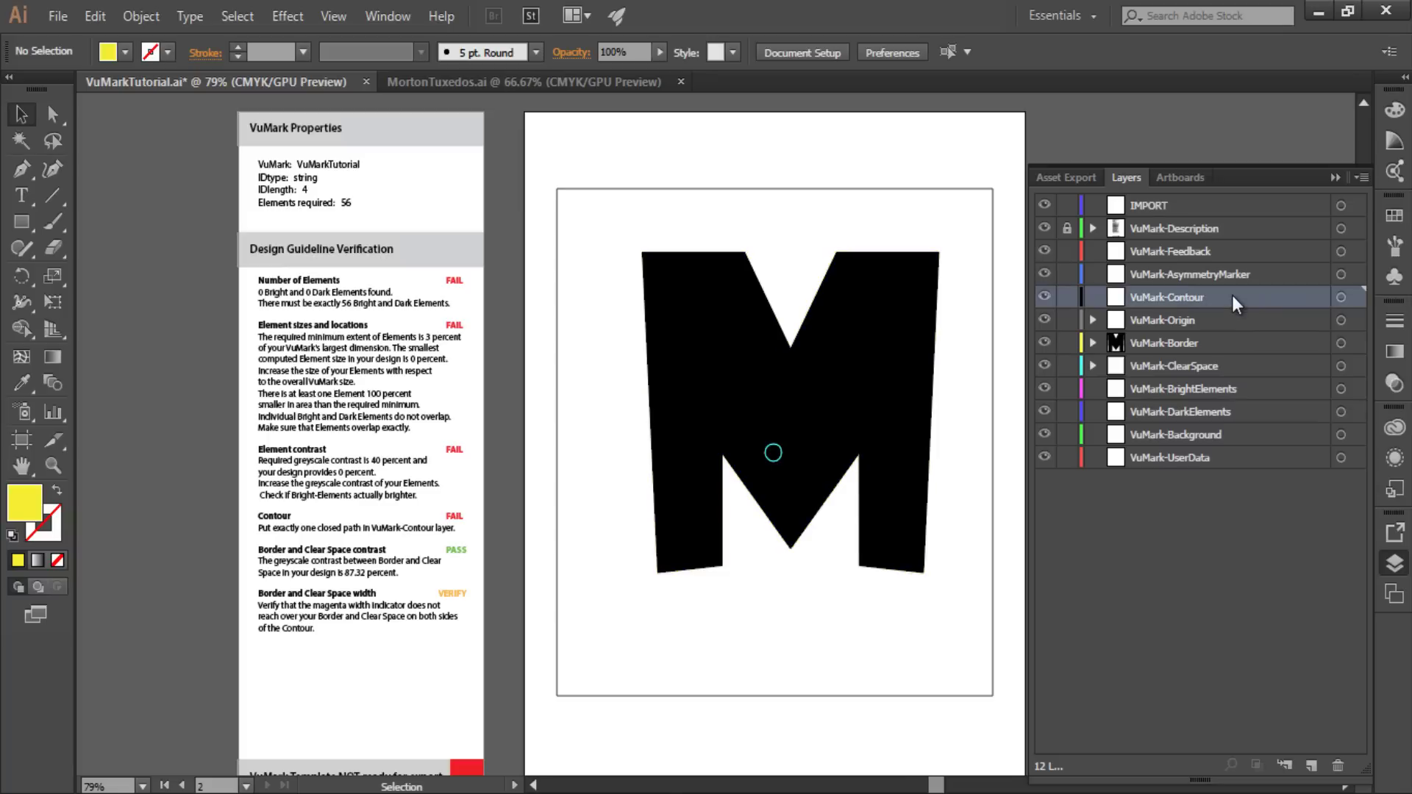
left_click(1340, 298)
left_click(14, 175)
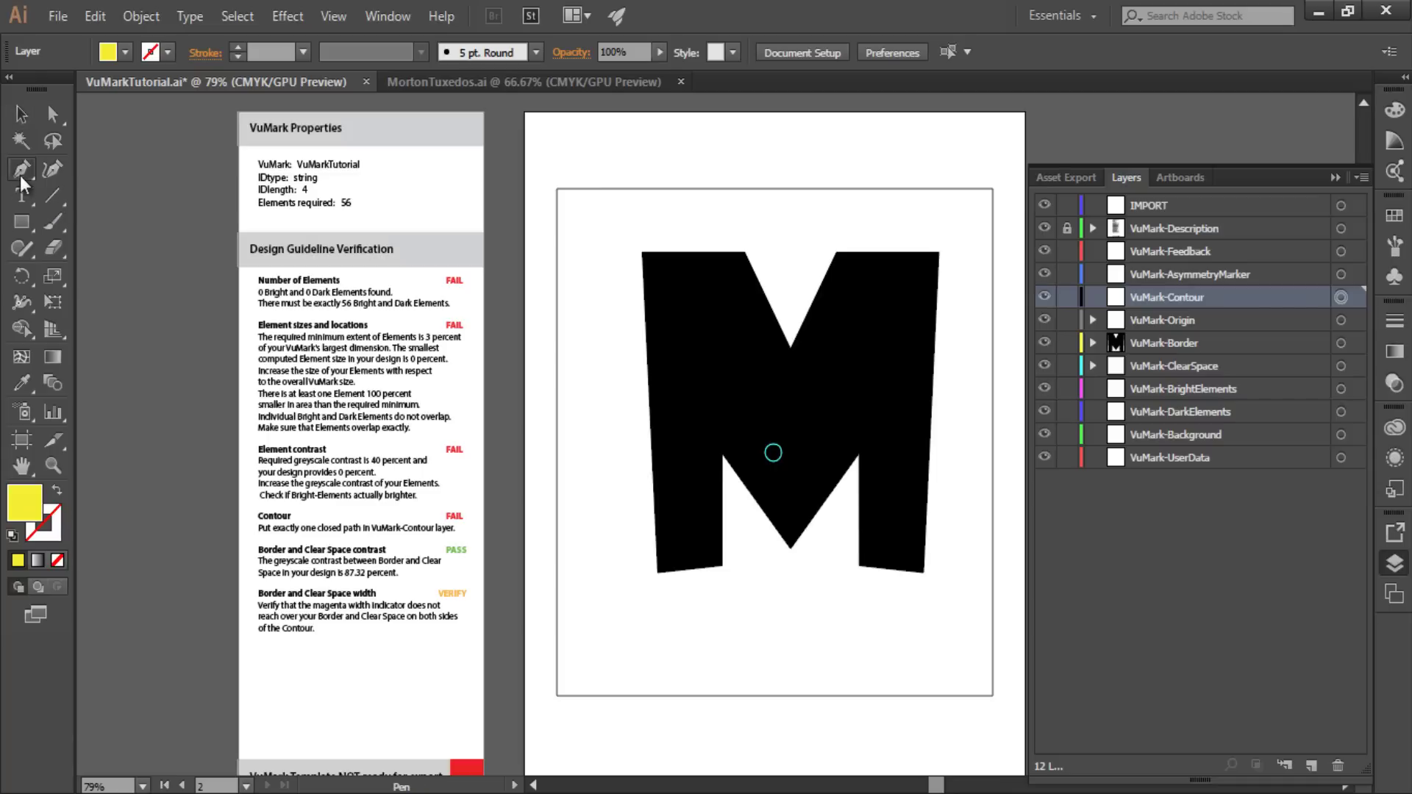
left_click(641, 252)
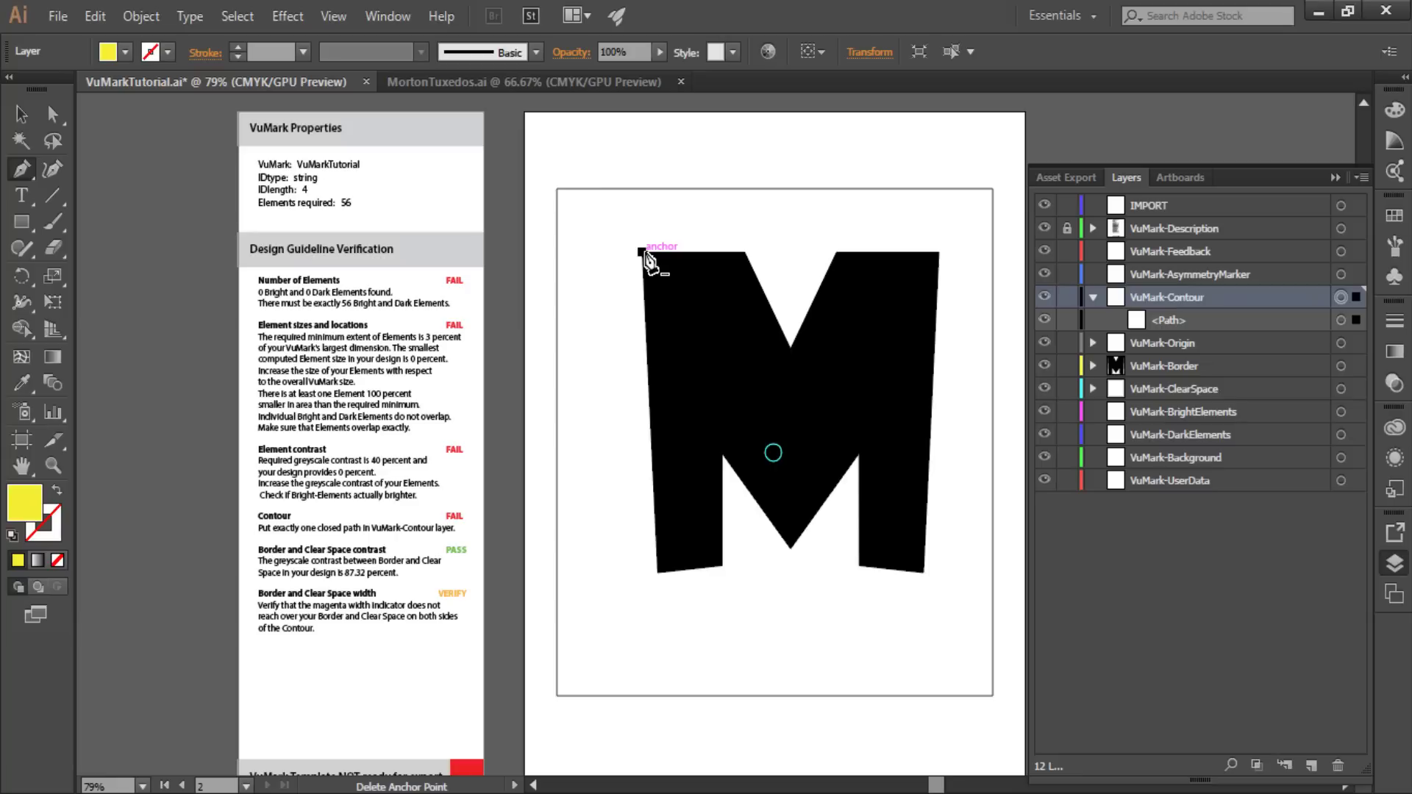
left_click(744, 253)
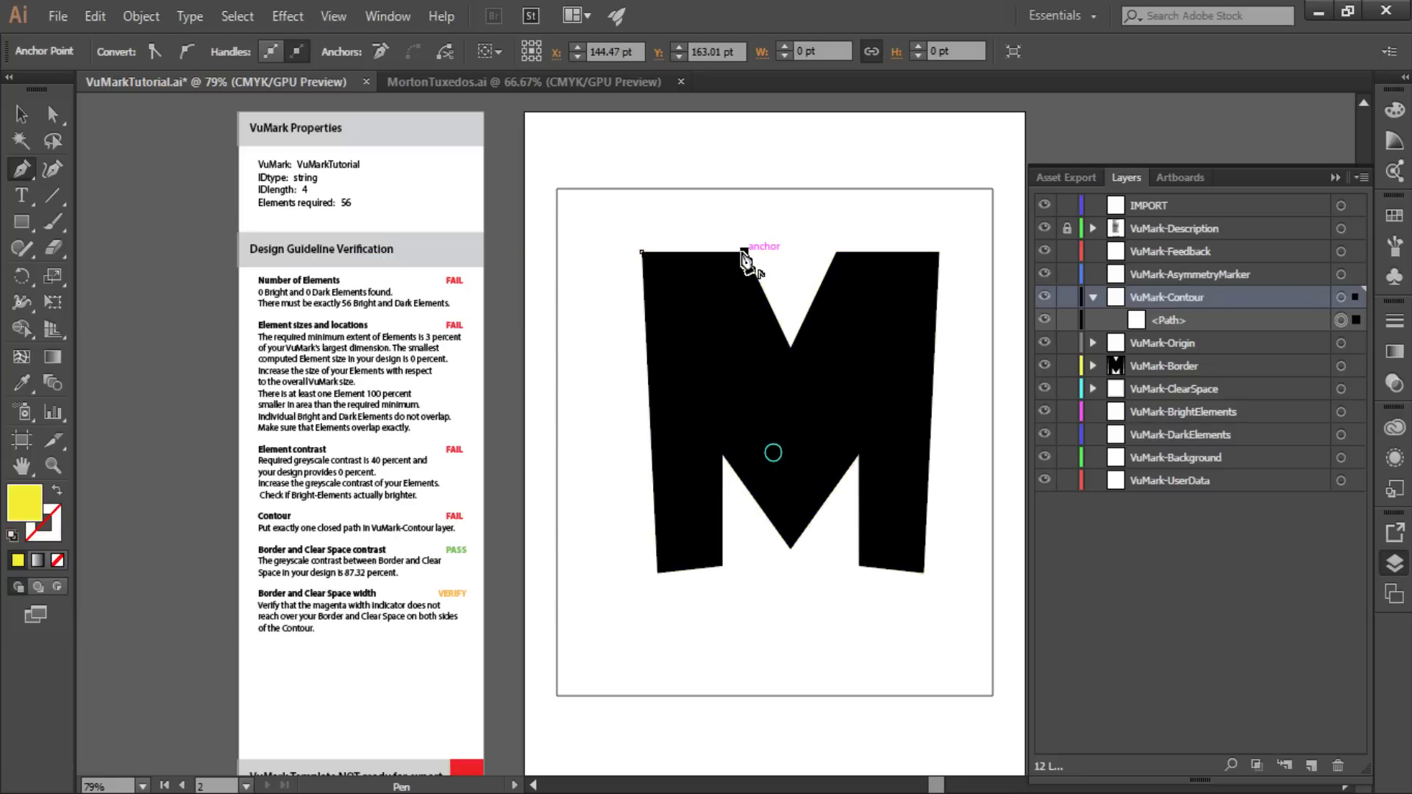
left_click(791, 345)
left_click(836, 252)
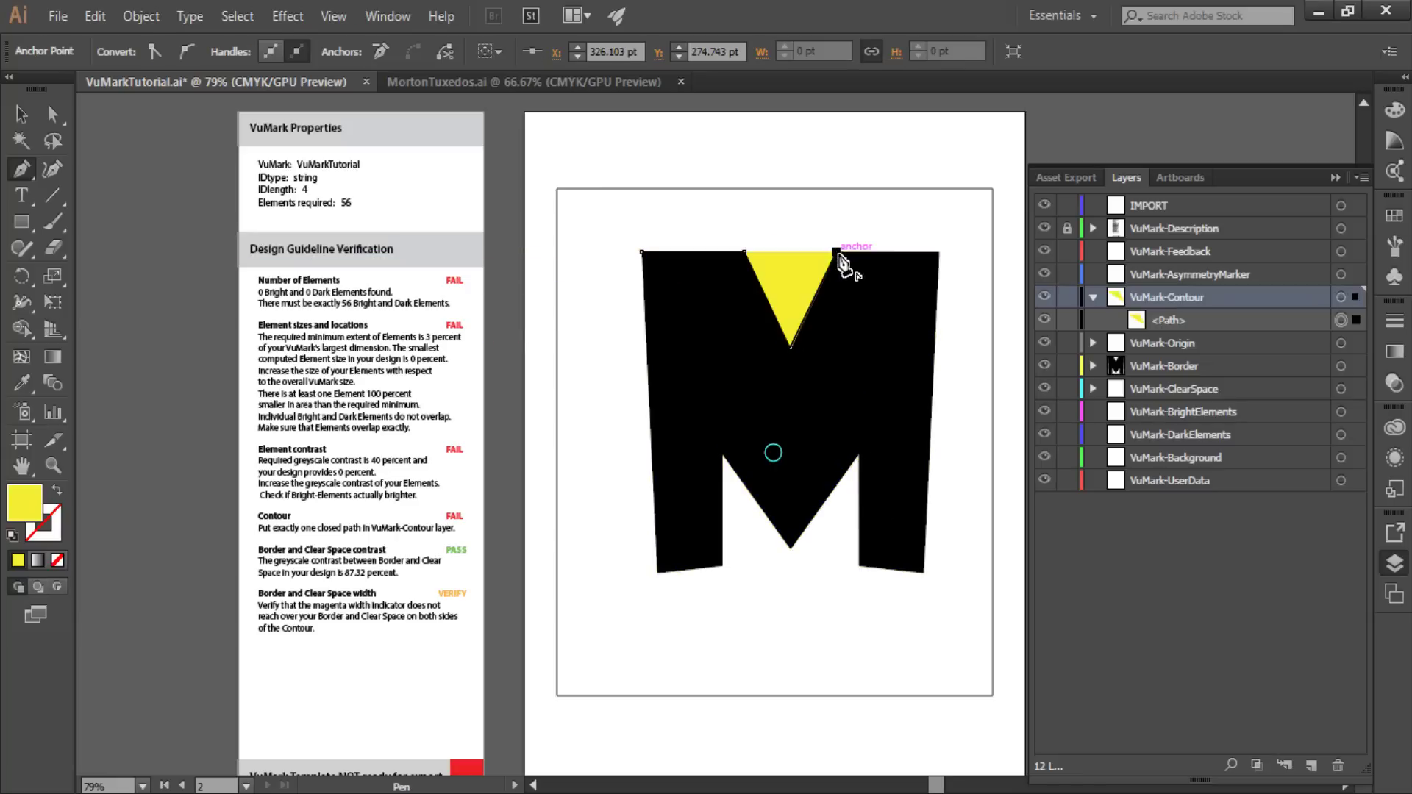
left_click(938, 252)
Continue the contour down the right leg, inner V and left leg, closing at the start
left_click(858, 566)
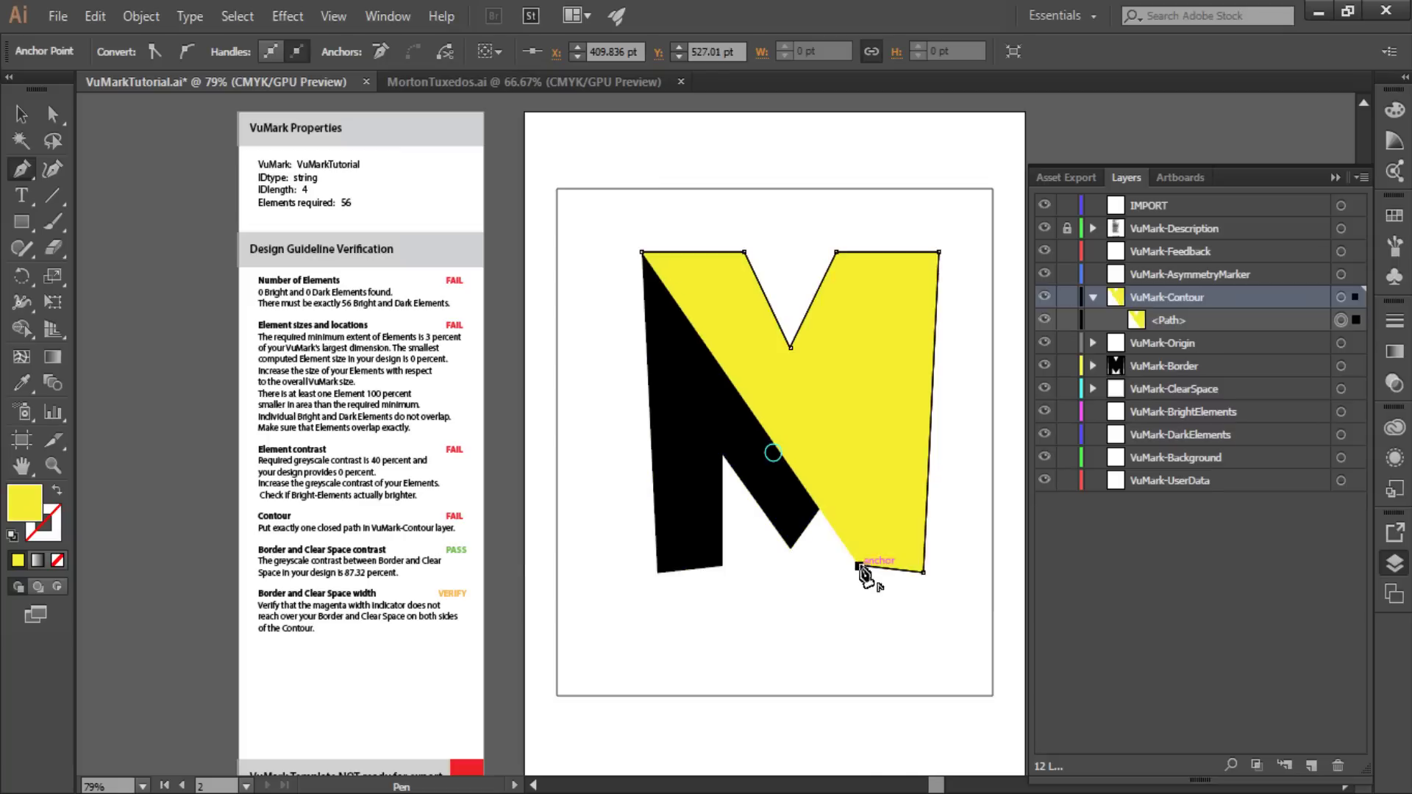
left_click(859, 454)
left_click(791, 548)
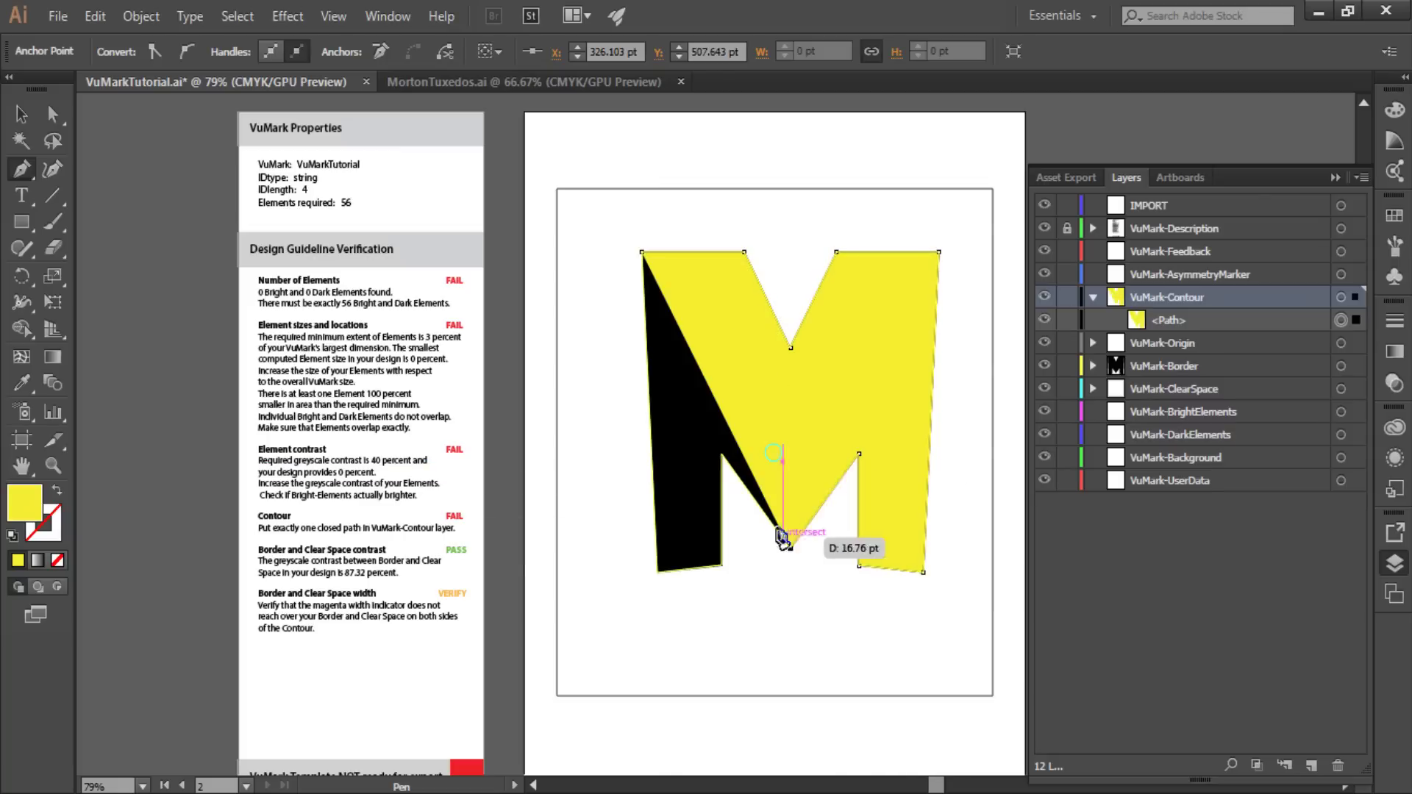
left_click(721, 453)
left_click(722, 566)
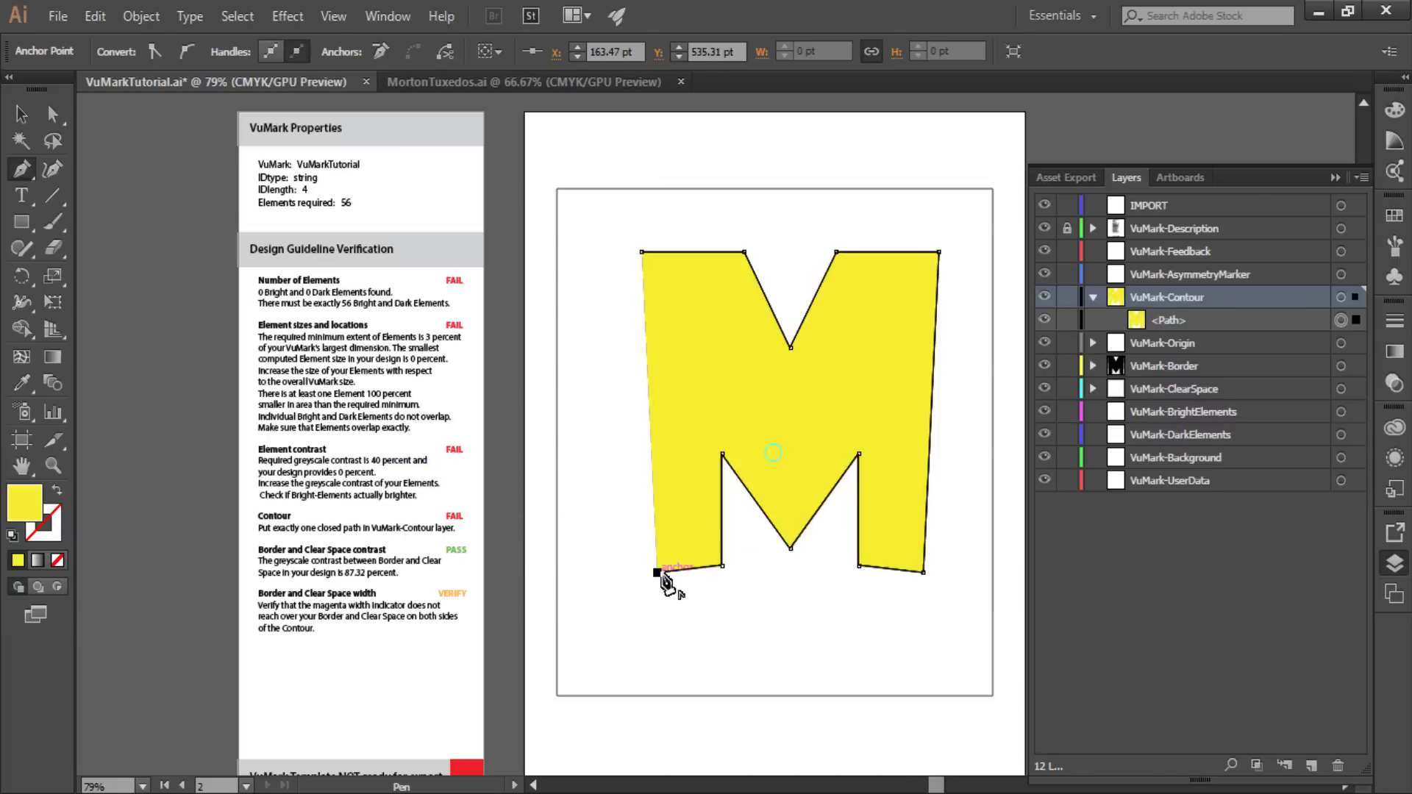
left_click(657, 571)
left_click(642, 252)
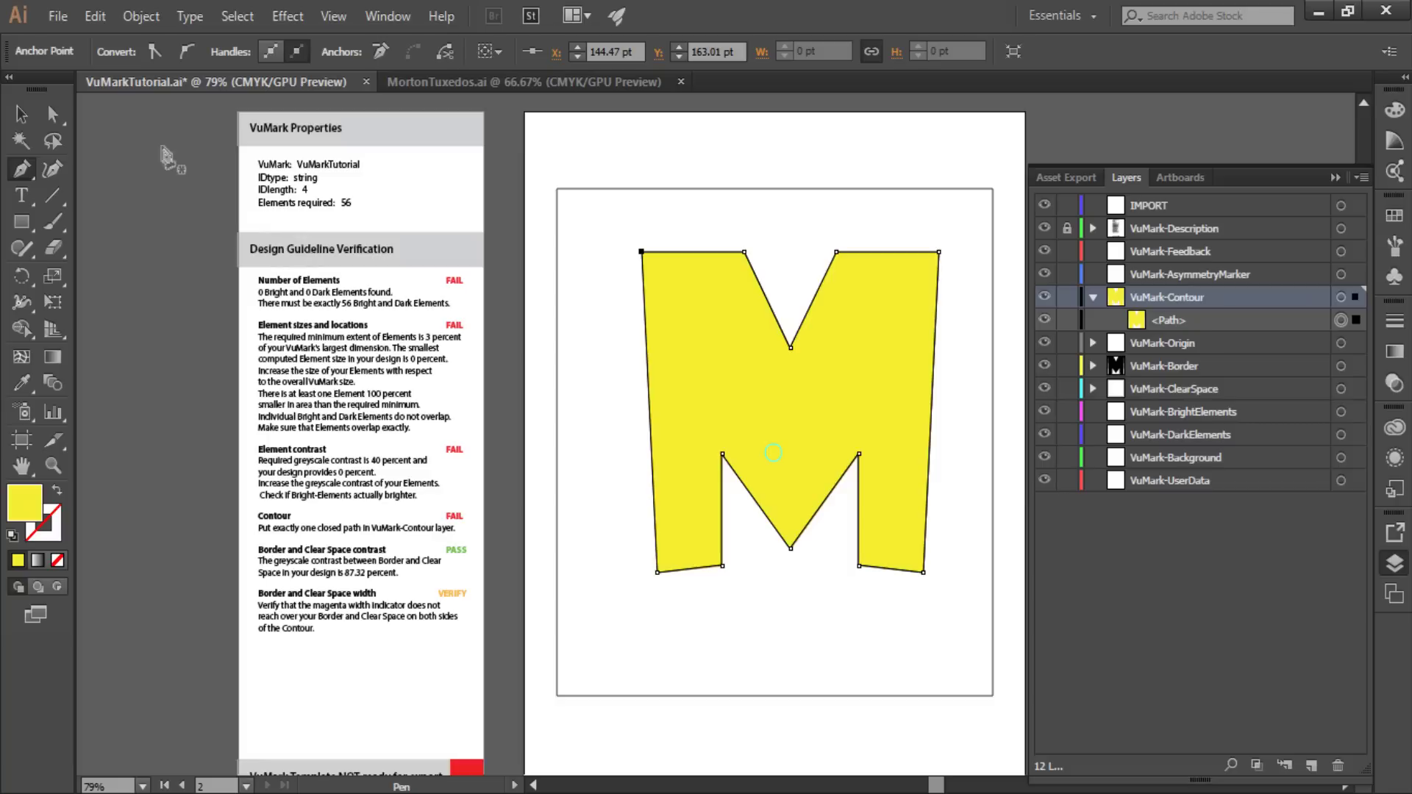
Re-run VuMark-Verify so Contour passes with 12 linear segments
left_click(69, 14)
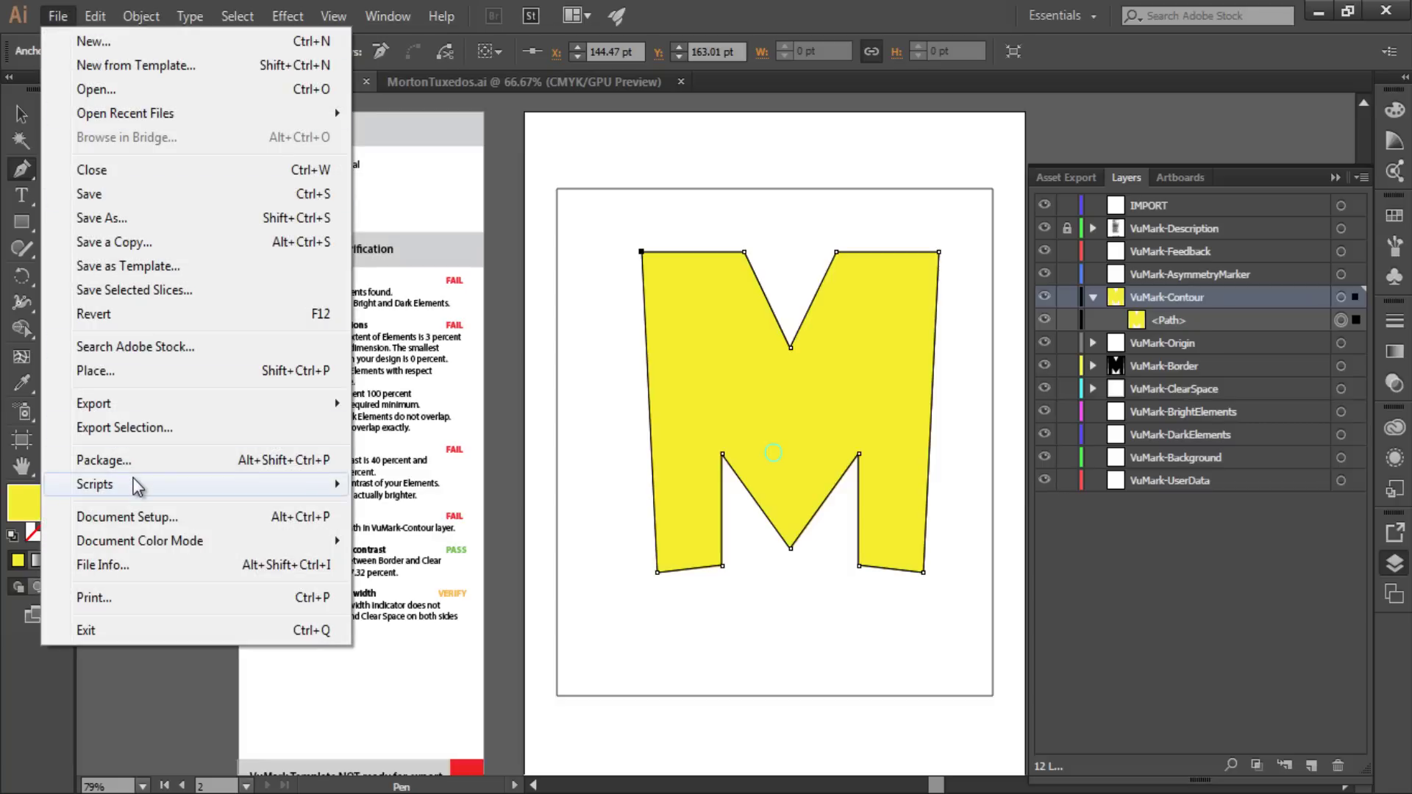
mouse_move(134, 479)
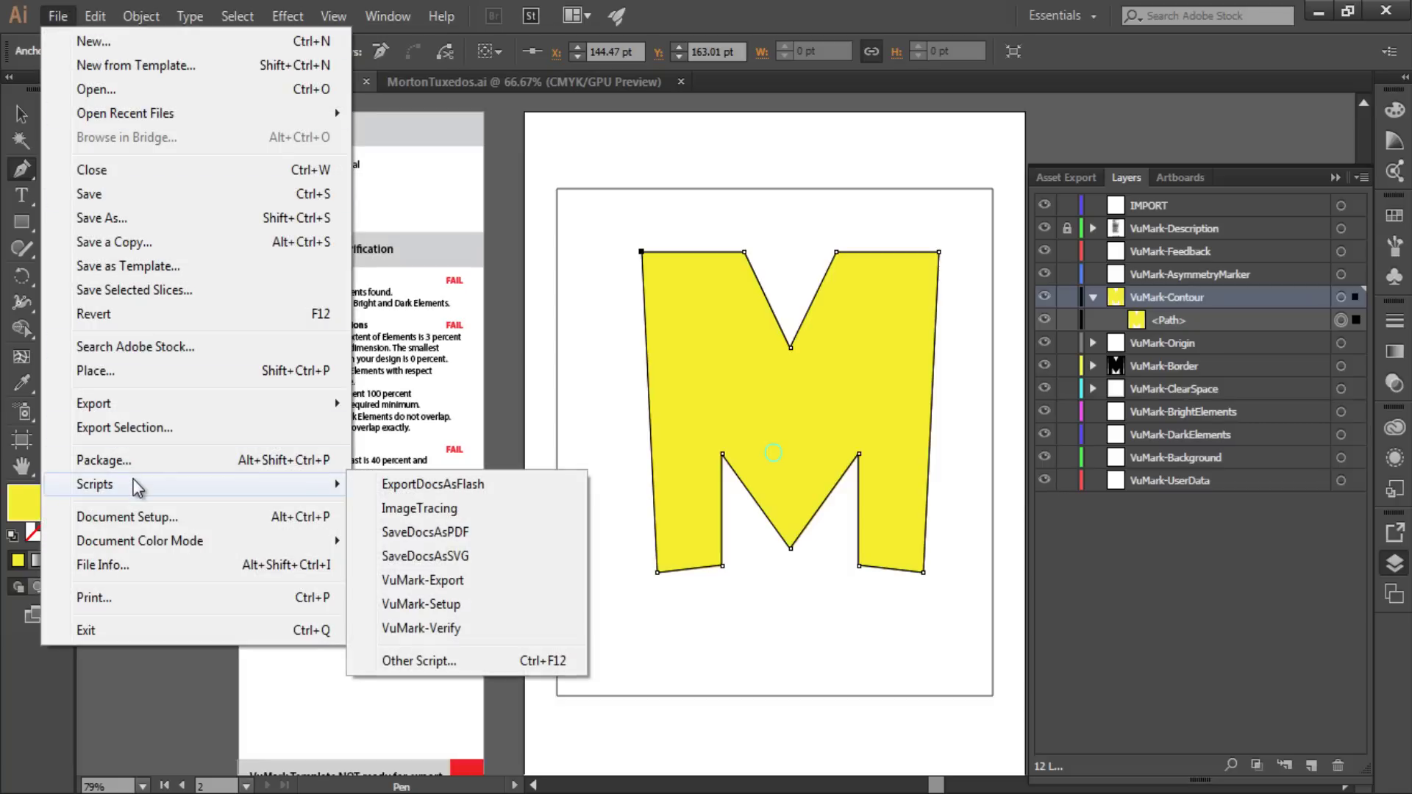
left_click(459, 629)
left_click(256, 528)
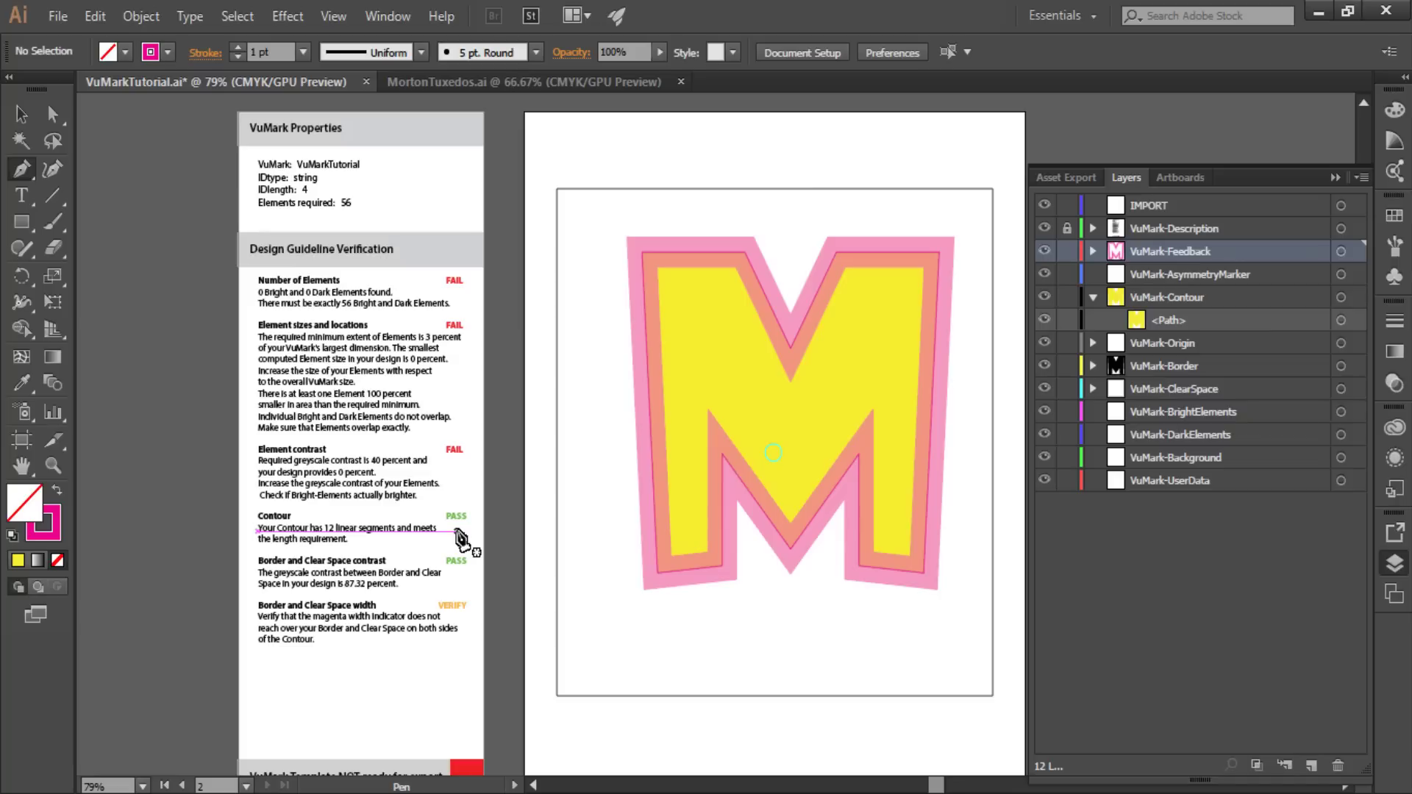
Set the contour path's fill to None and collapse the VuMark-Contour layer
key("v")
left_click(1221, 320)
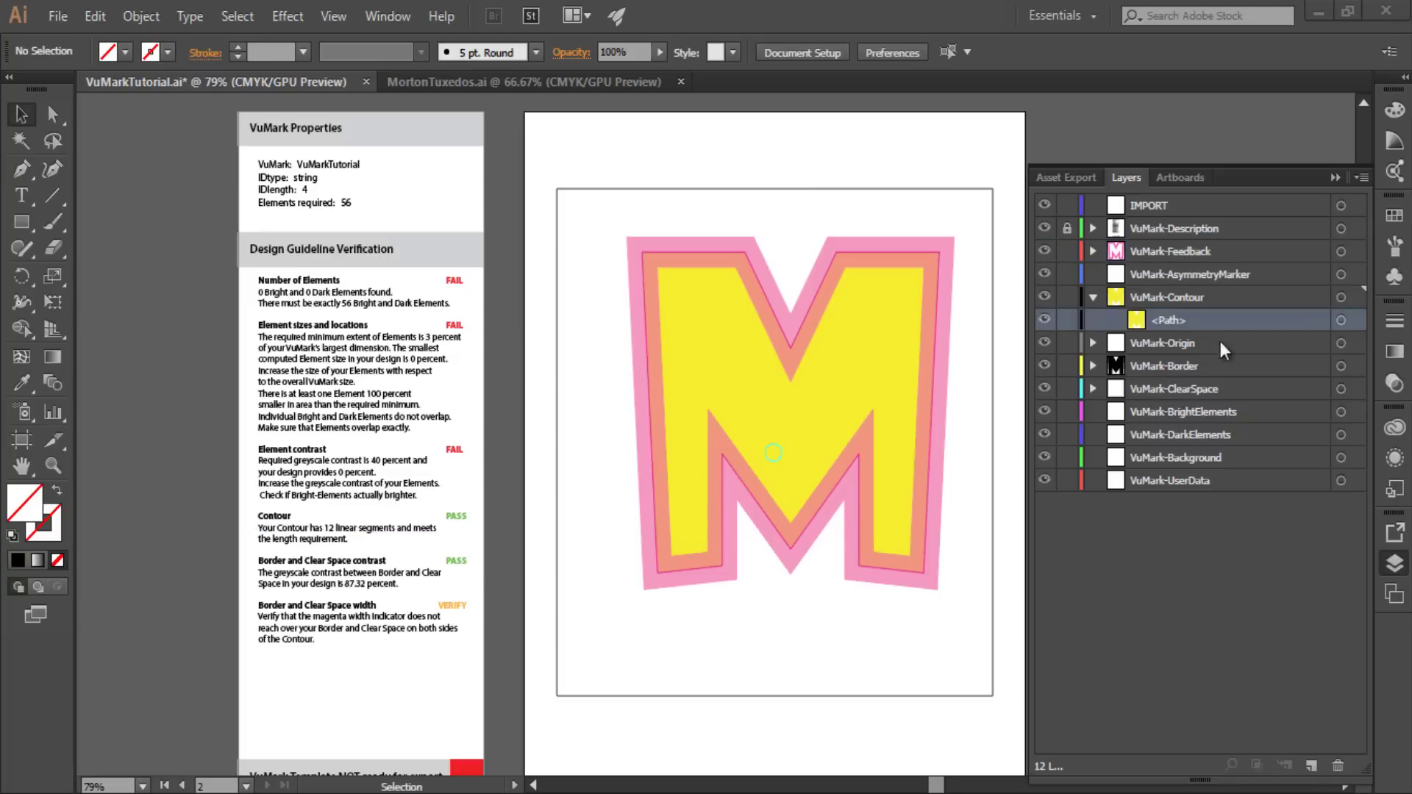
left_click(1341, 297)
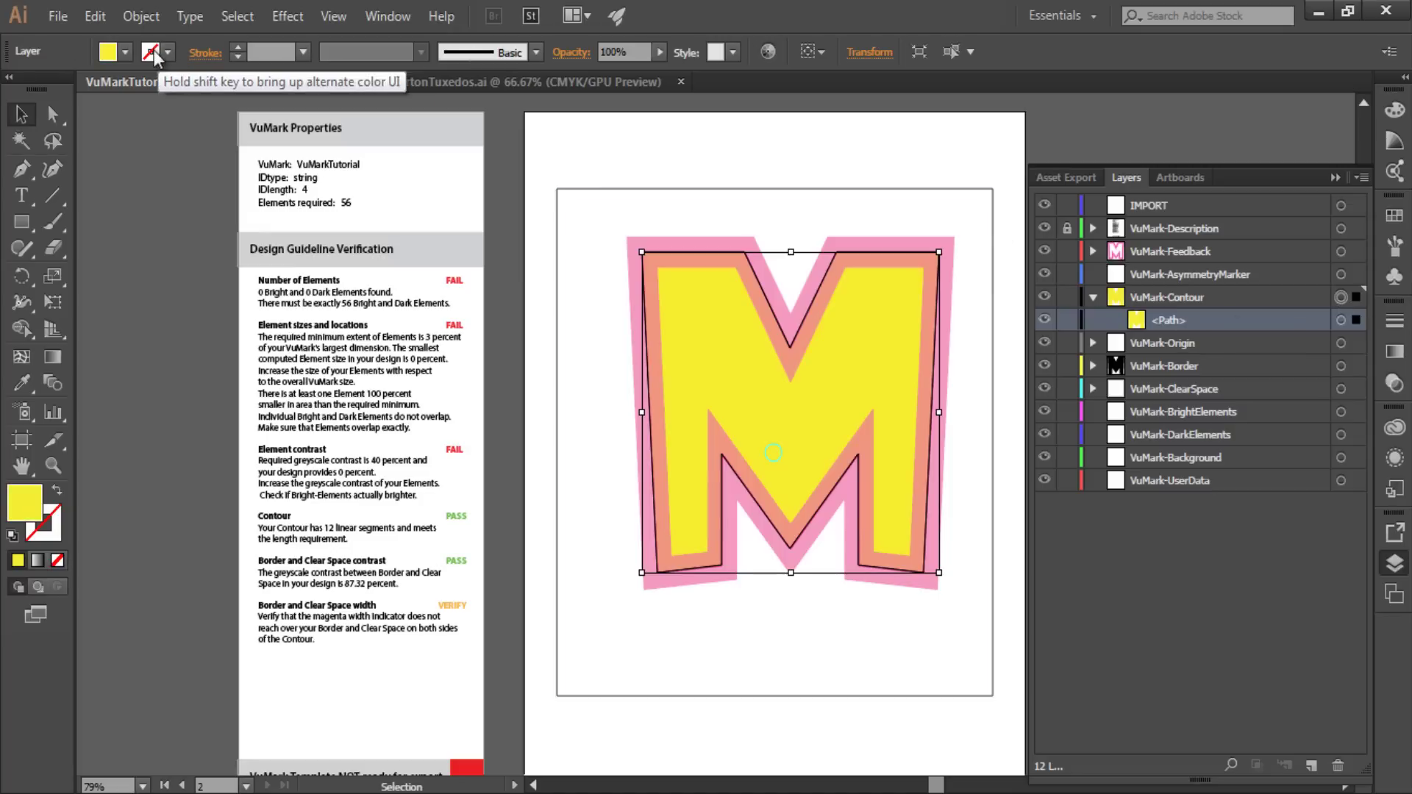
left_click(125, 52)
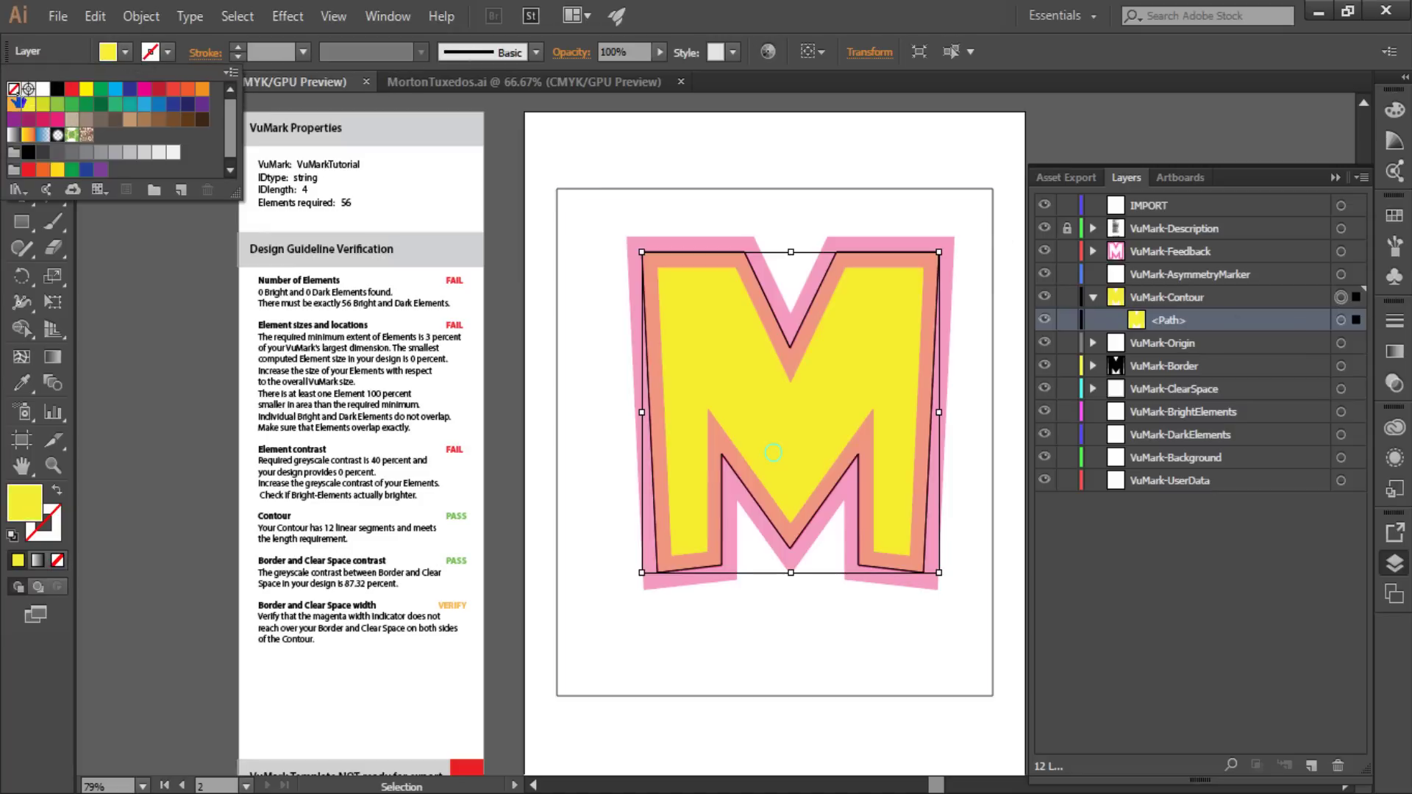
left_click(14, 88)
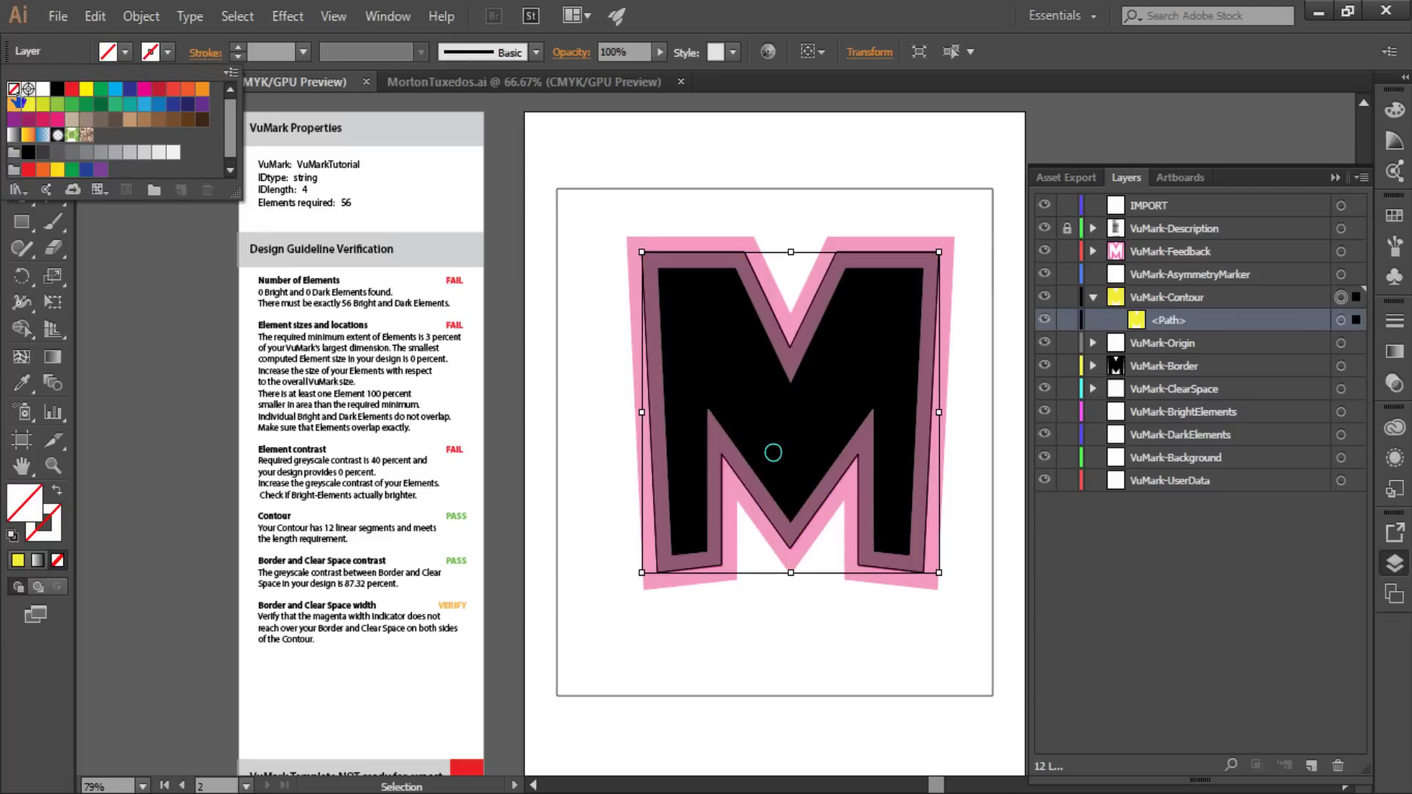
left_click(1095, 298)
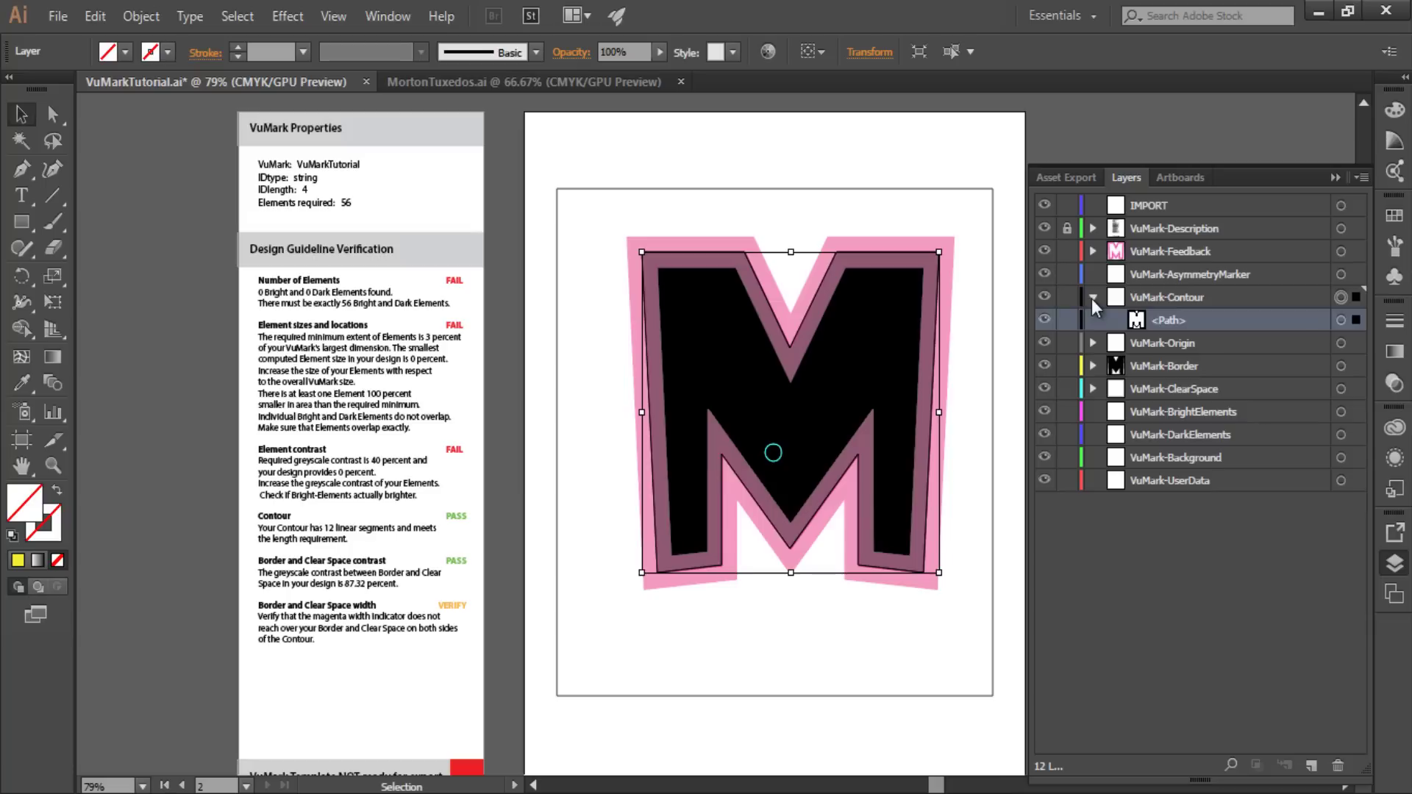
left_click(1093, 299)
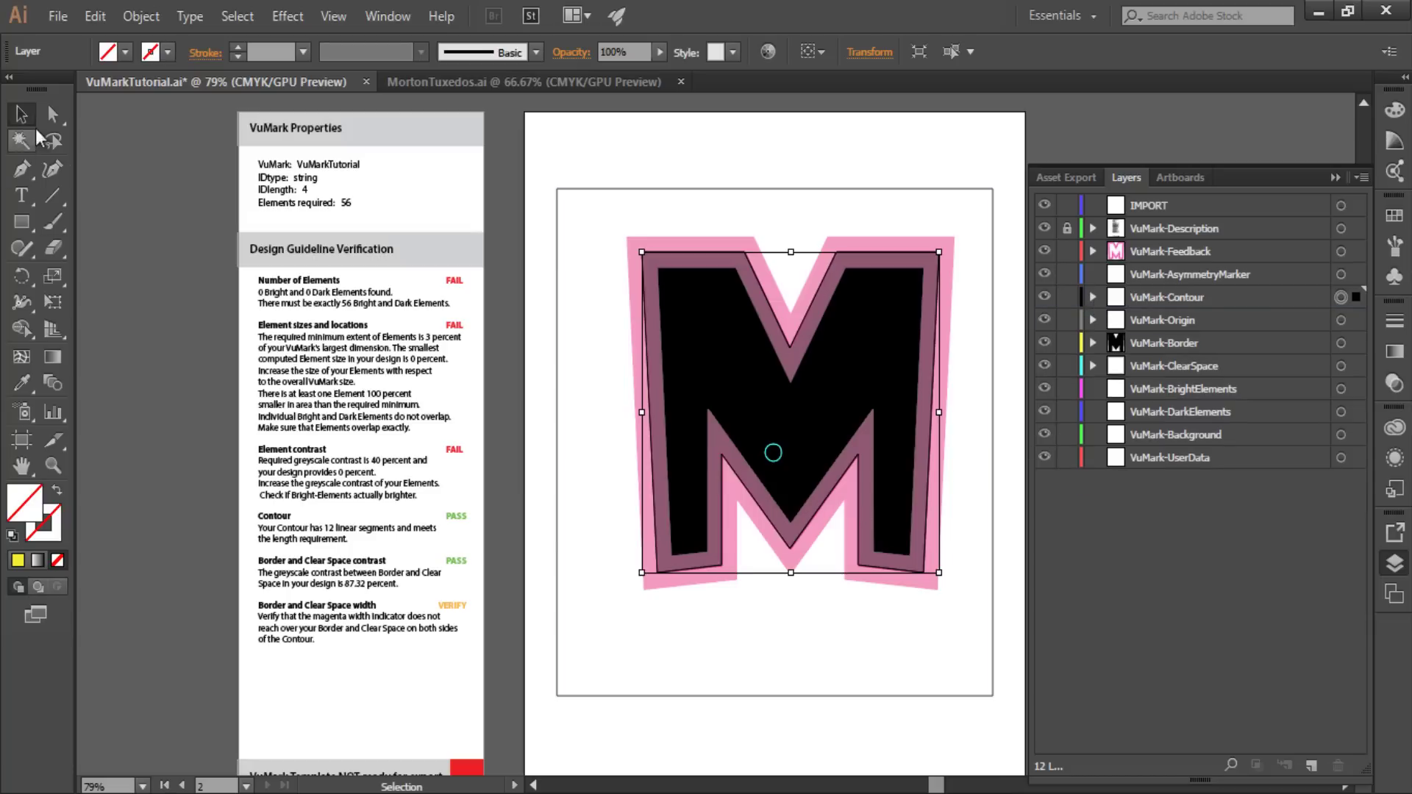
Save the VuMarkTutorial document
left_click(611, 630)
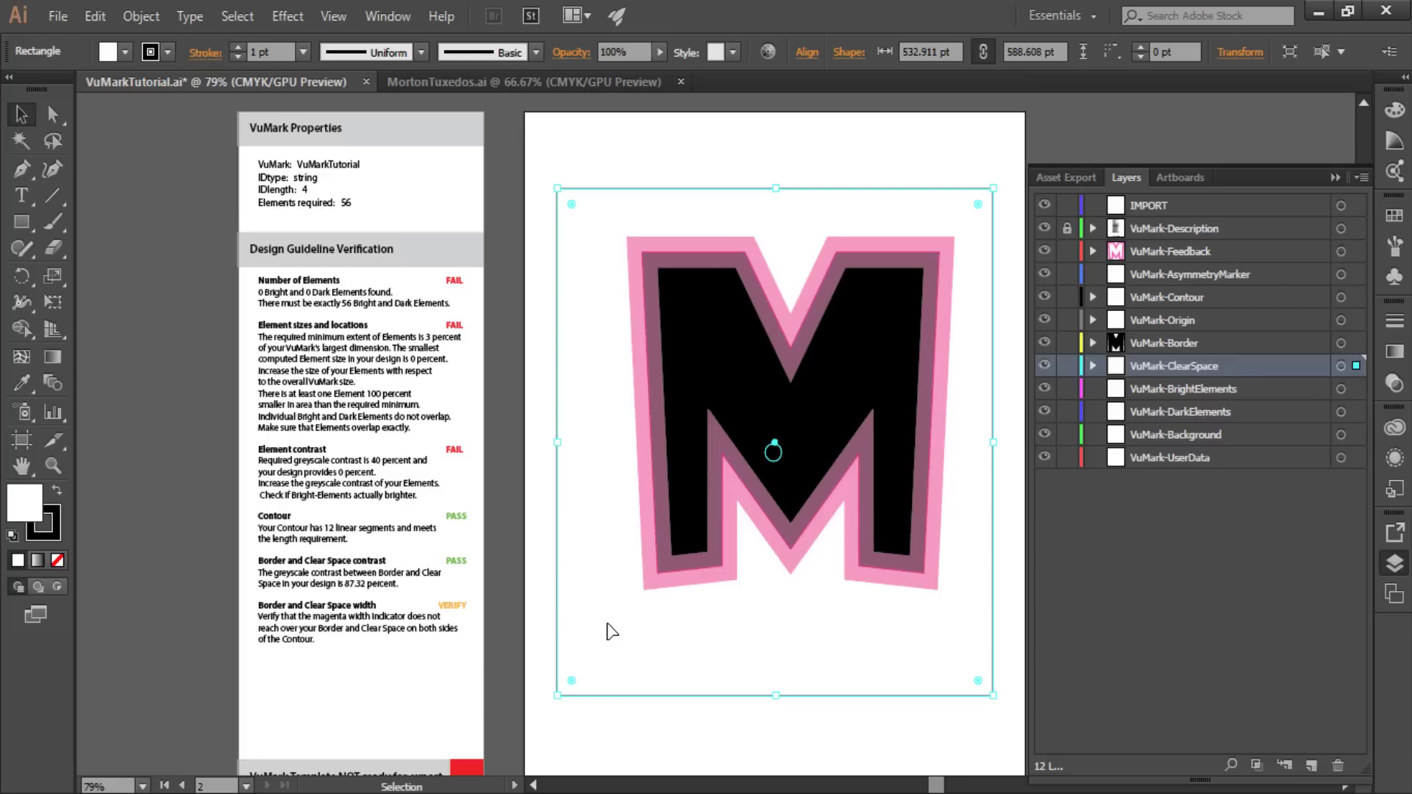
key("a")
key("ctrl+s")
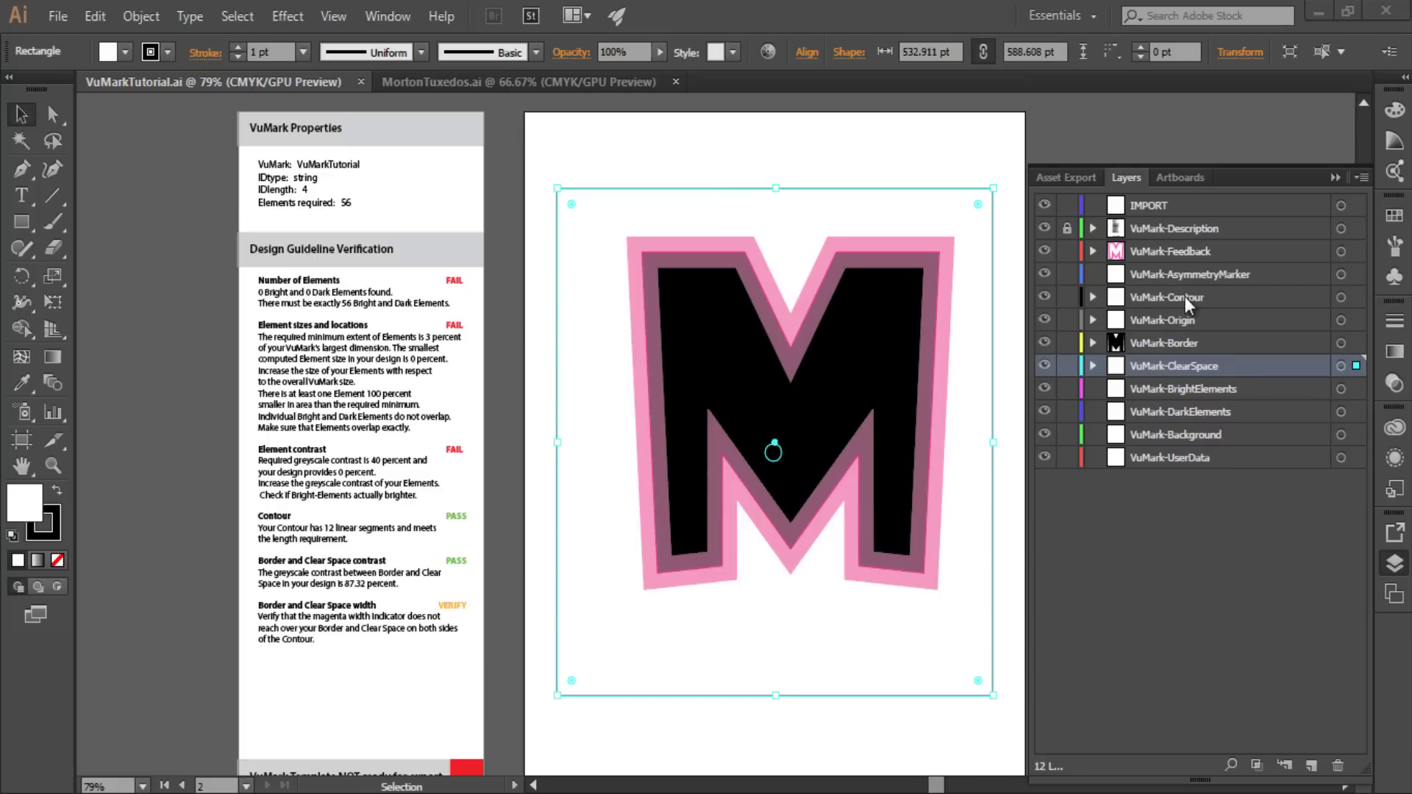
left_click(1339, 393)
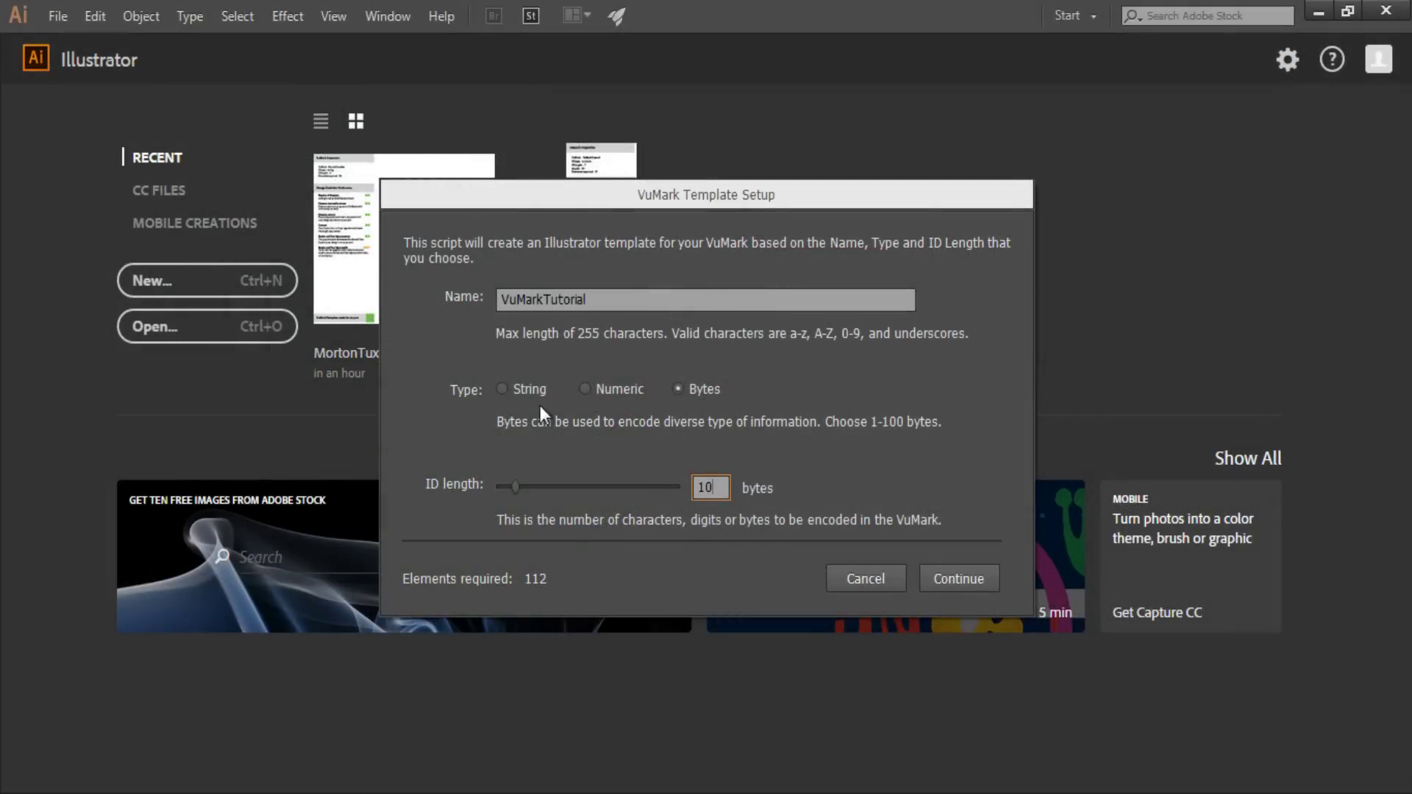
Set the VuMark template to String IDs with an ID length of 4, needing 56 elements
left_click(502, 388)
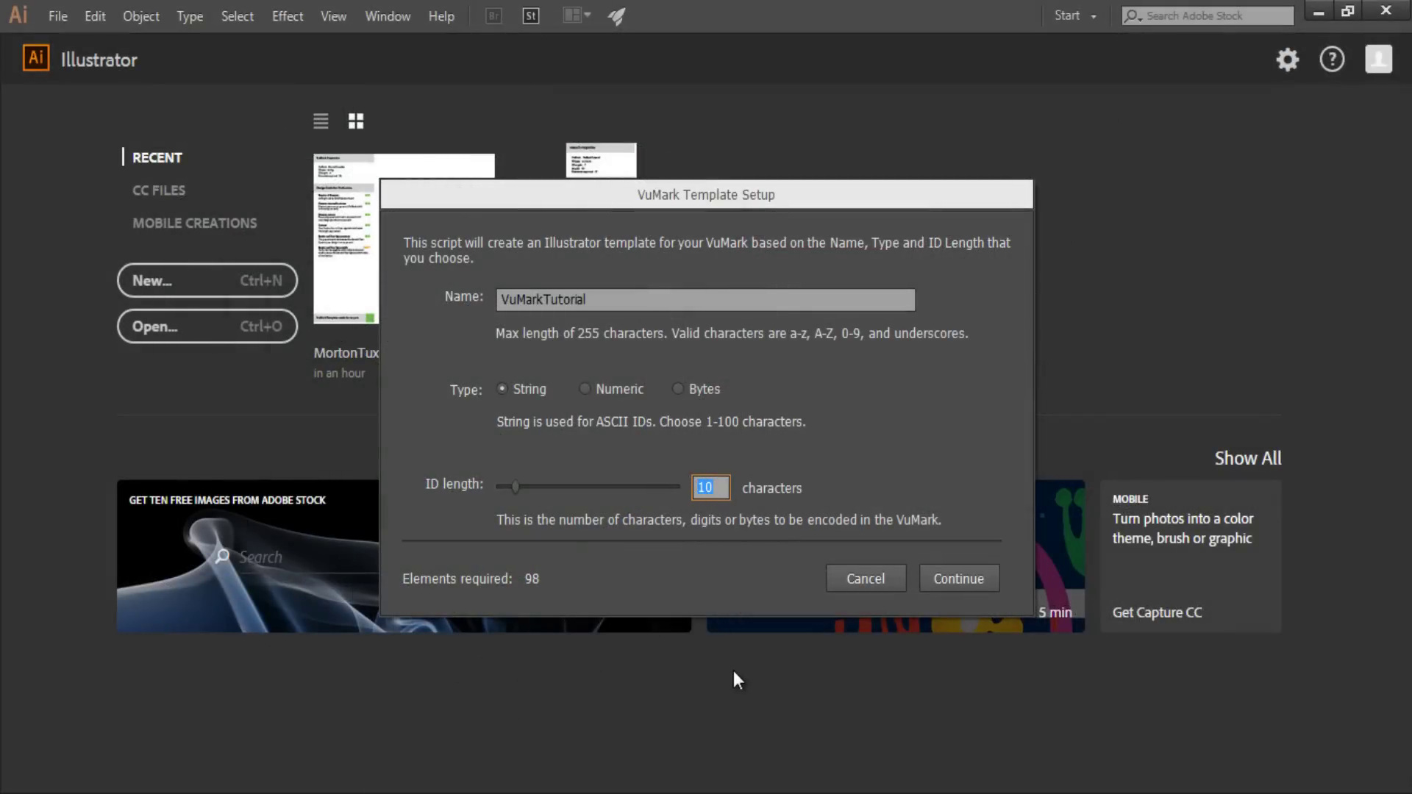
type("4")
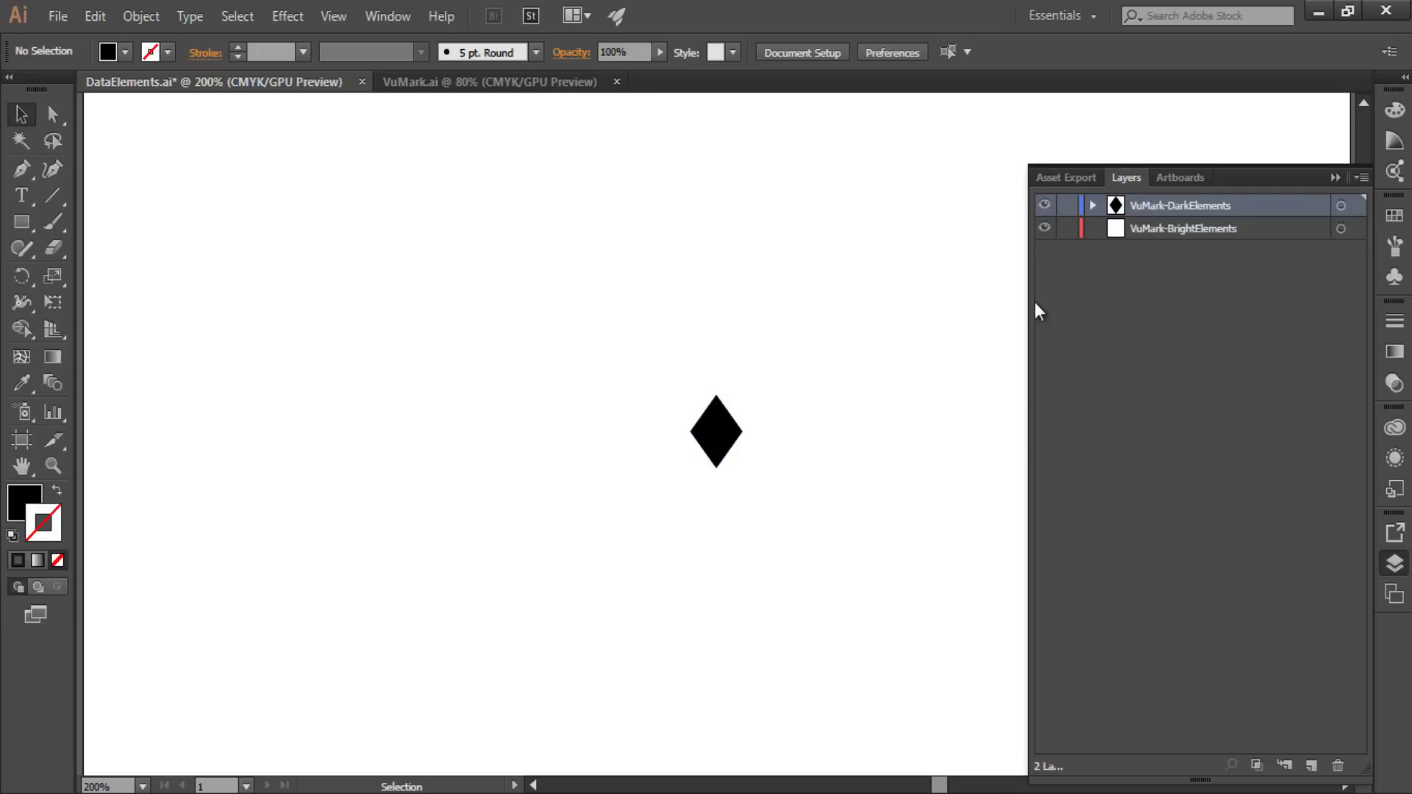
Paste a copy of the d0030 diamond into VuMark-BrightElements and shift it right
left_click(1204, 228)
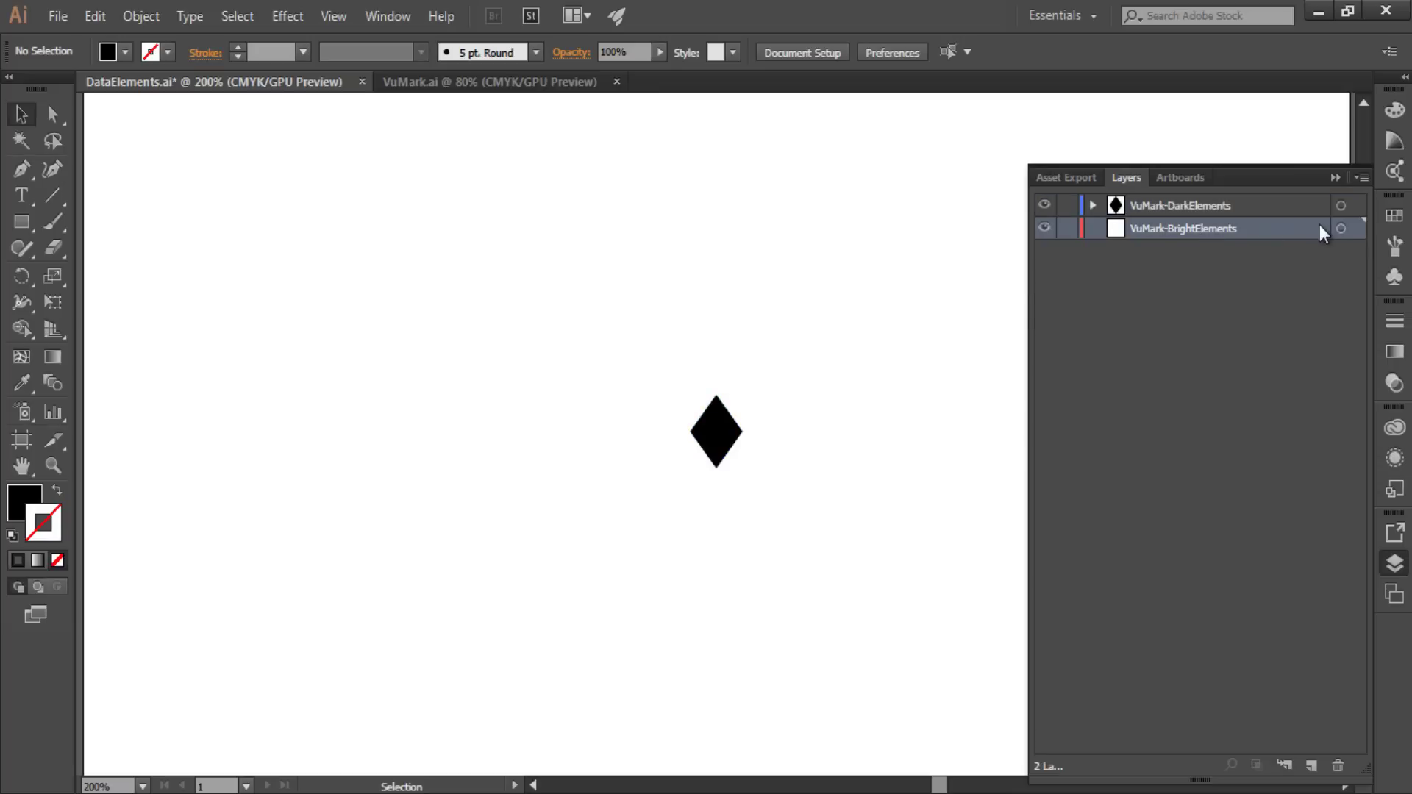
key("ctrl+f")
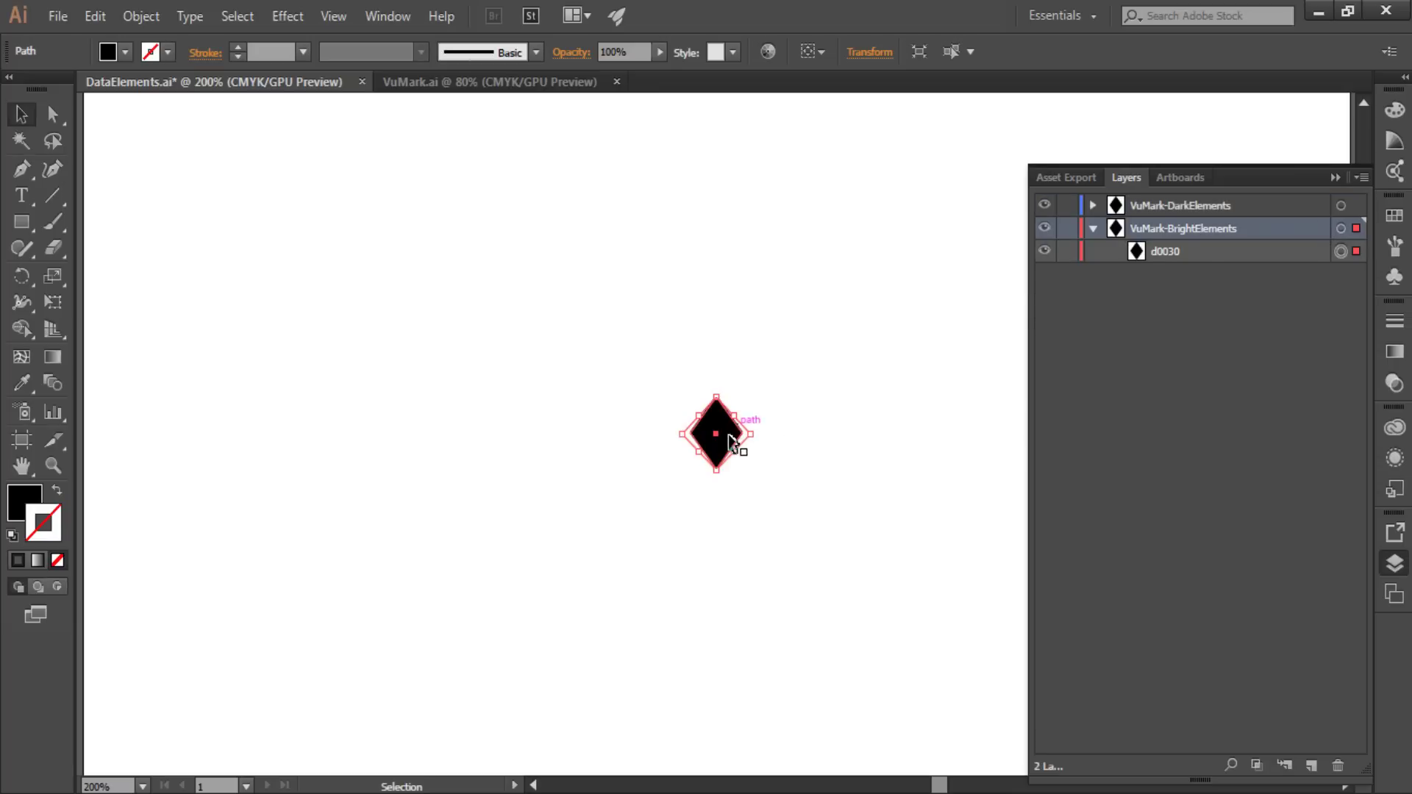
left_click_drag(744, 433, 812, 434)
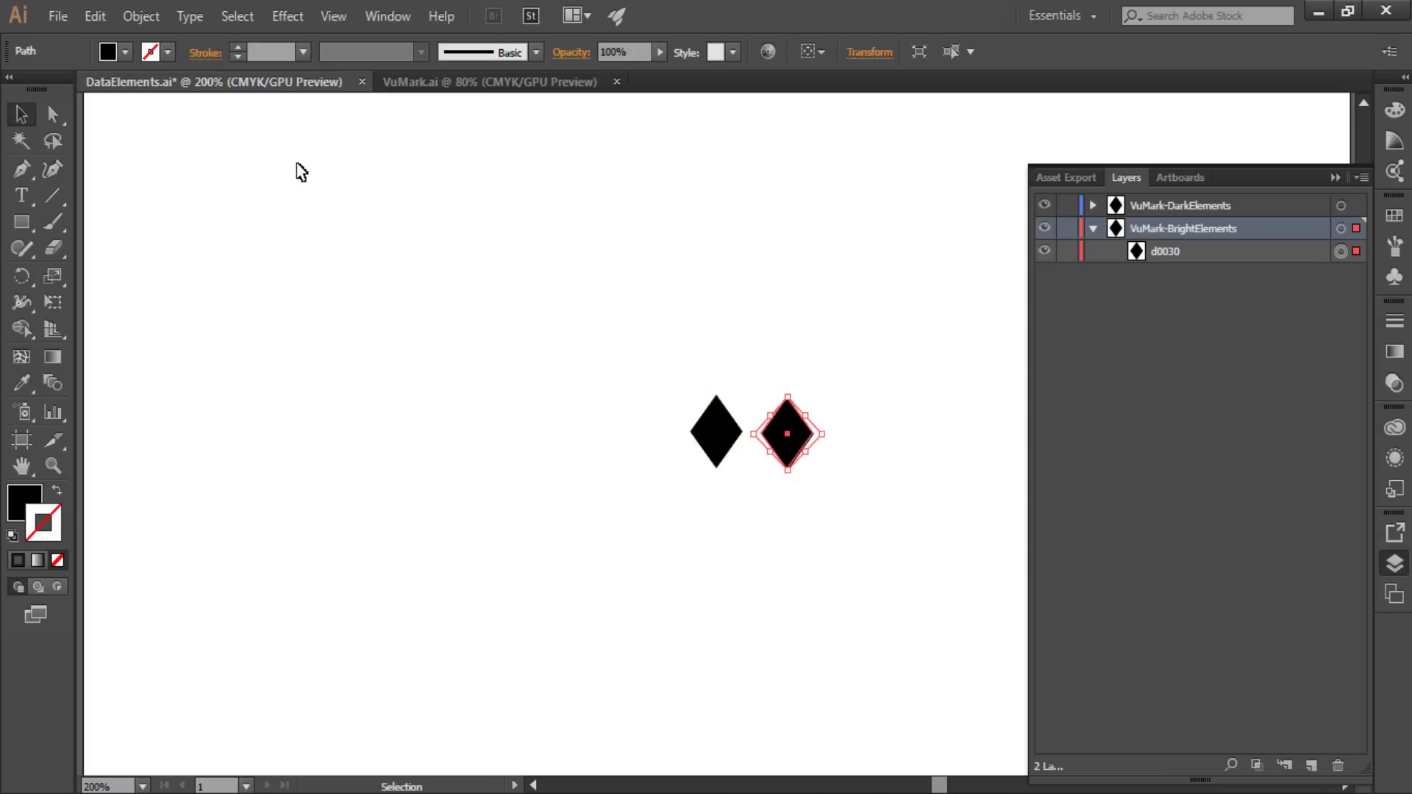
Fill the copied diamond white and stack it exactly on the black diamond
left_click(125, 52)
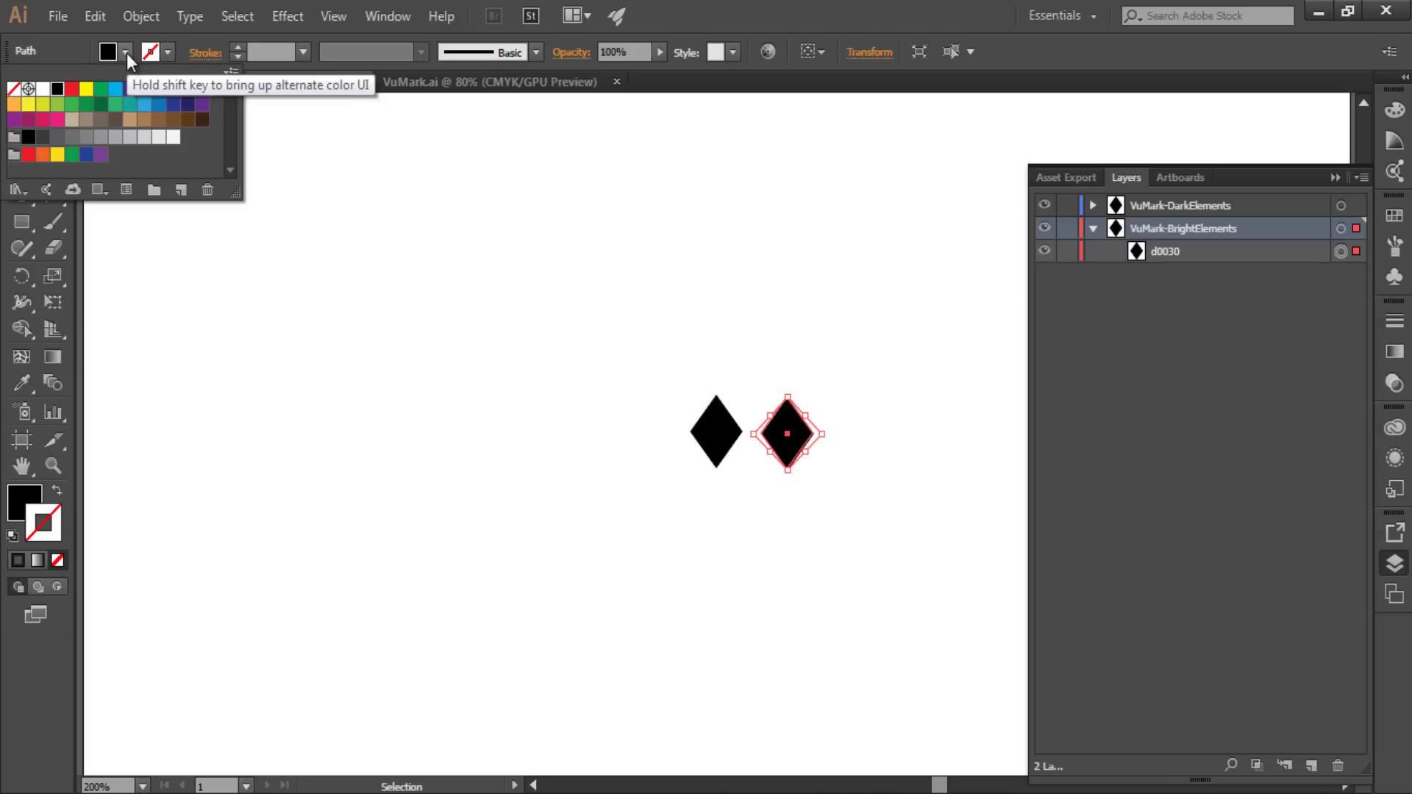
left_click(43, 89)
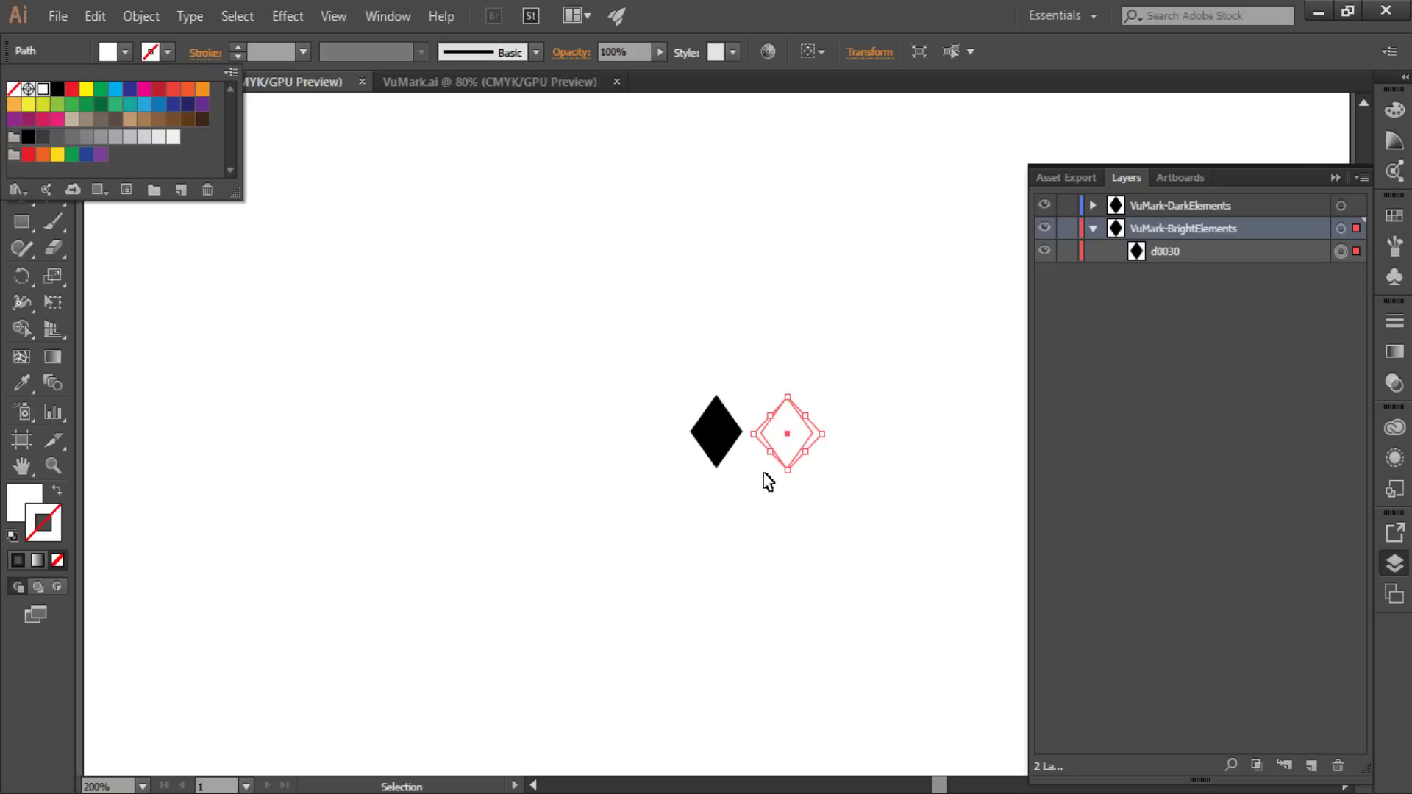
left_click(1202, 224)
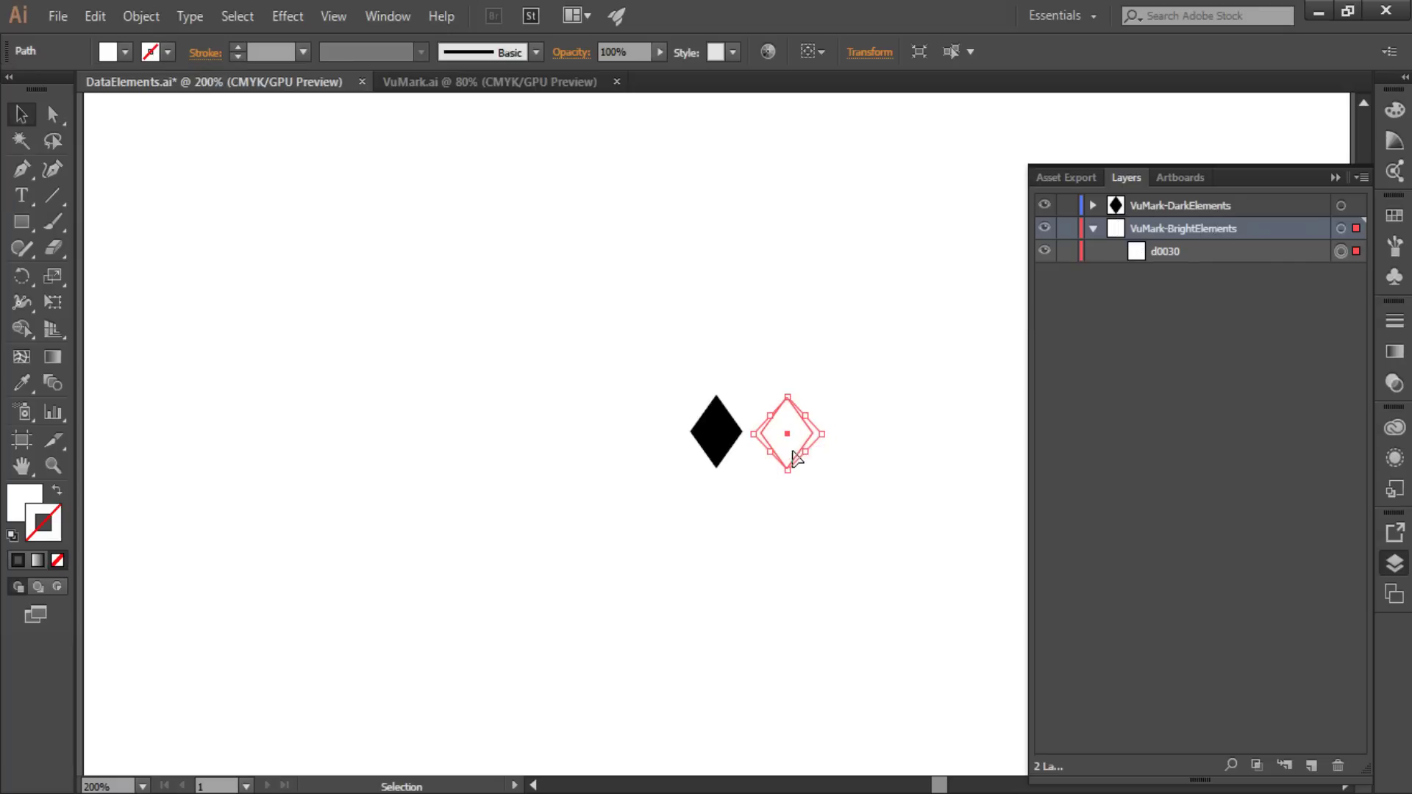
left_click_drag(785, 457, 715, 454)
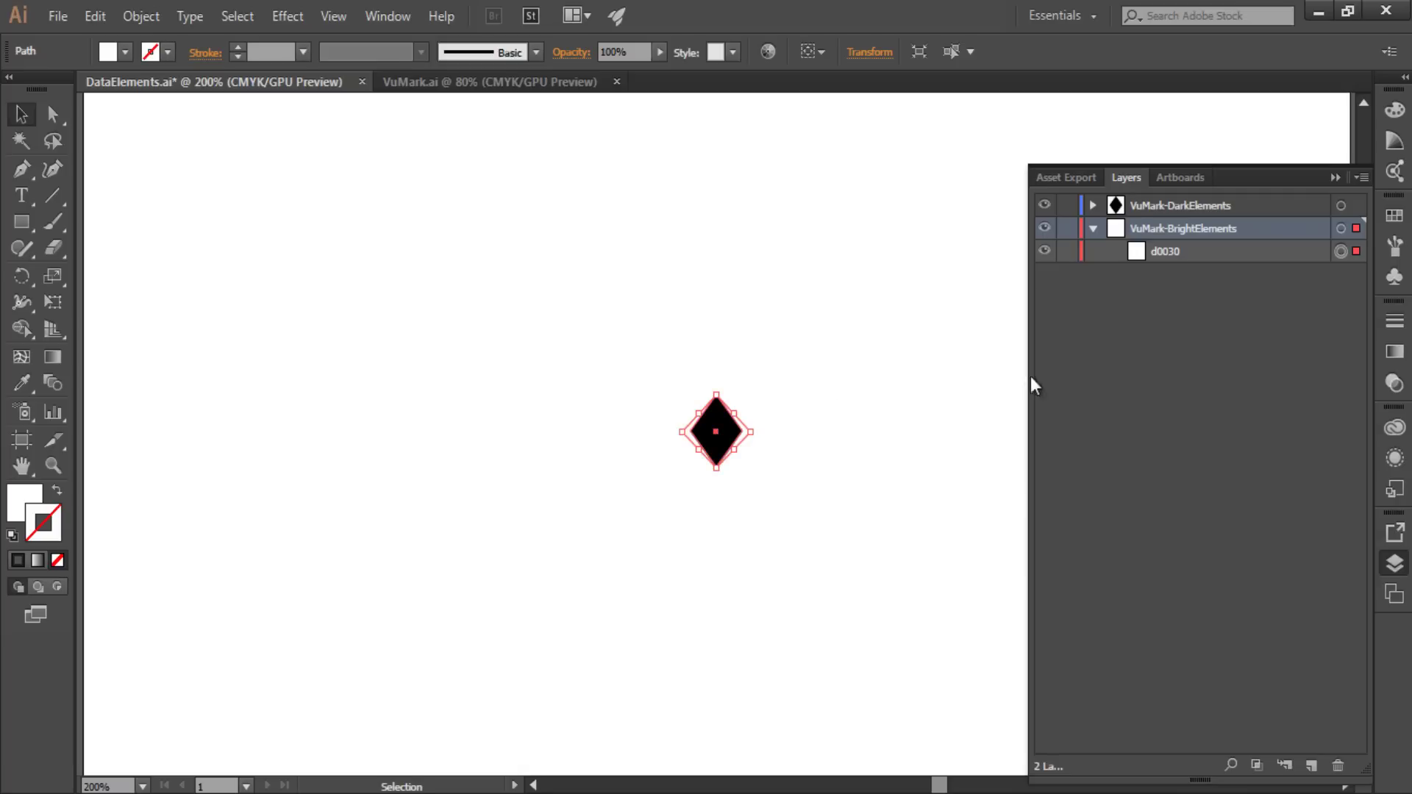
Expand VuMark-DarkElements and VuMark-BrightElements so each shows its d0030 diamond sublayer
left_click(1092, 228)
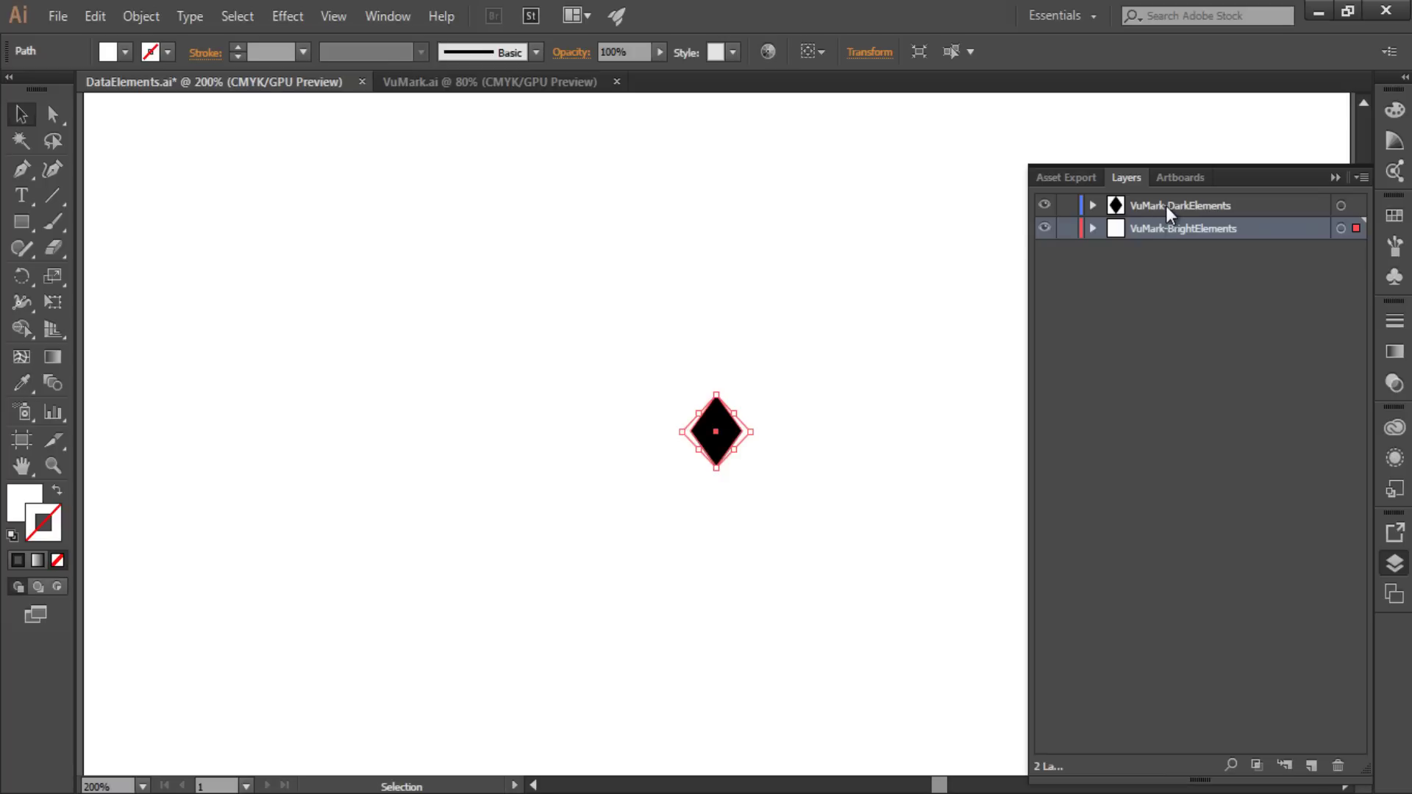
left_click(1092, 205)
left_click(1092, 250)
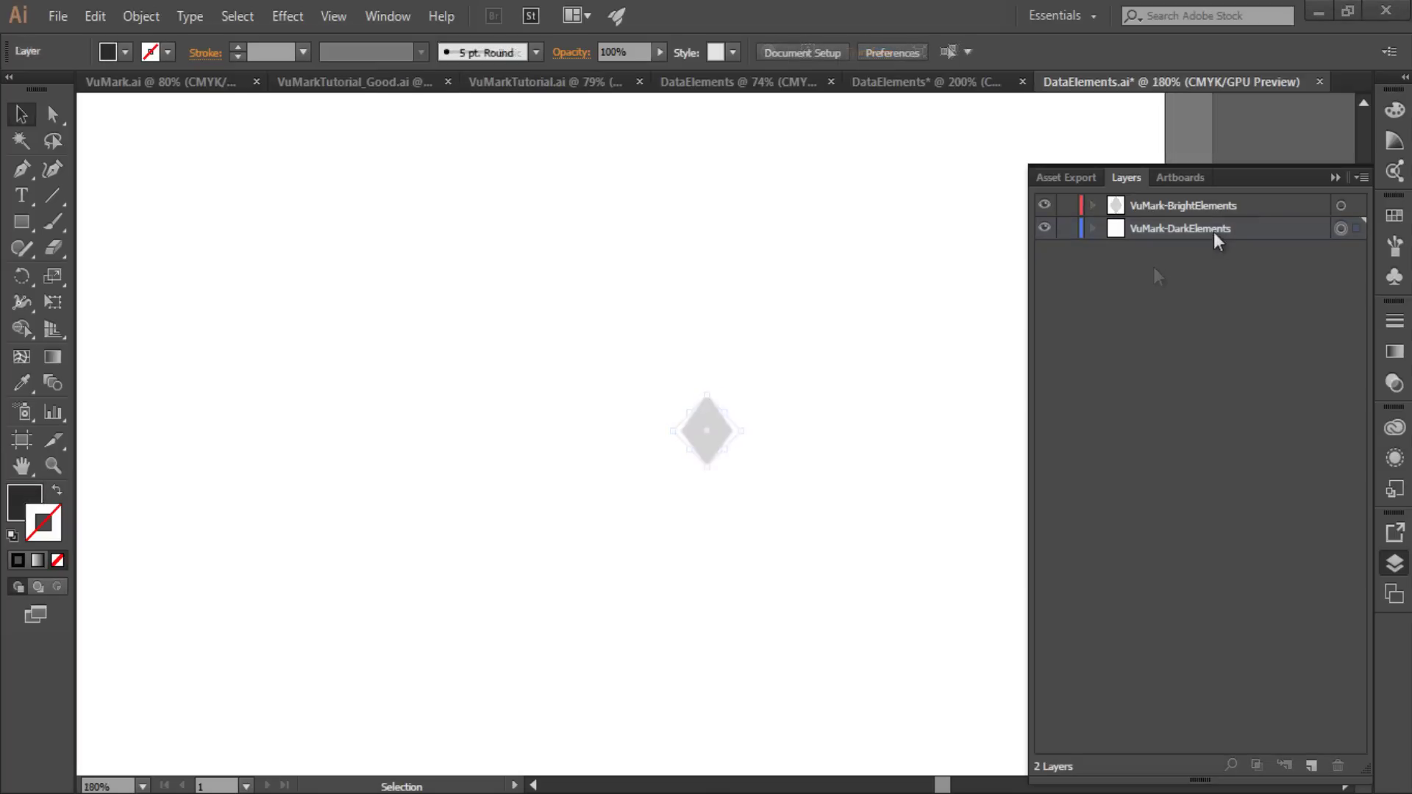
Paste the black diamond grid into VuMark-DarkElements and select all its artwork
left_click(1212, 228)
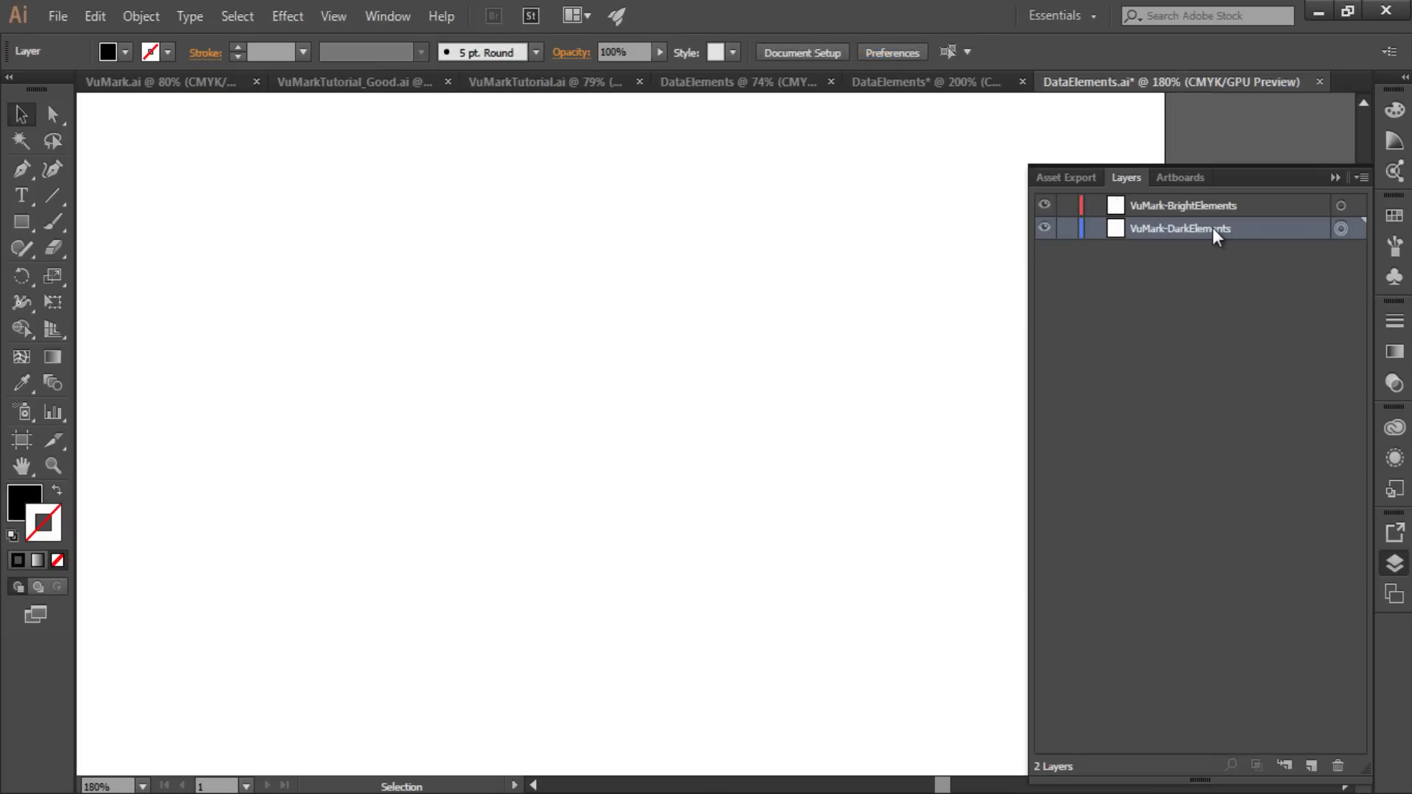
key("ctrl+v")
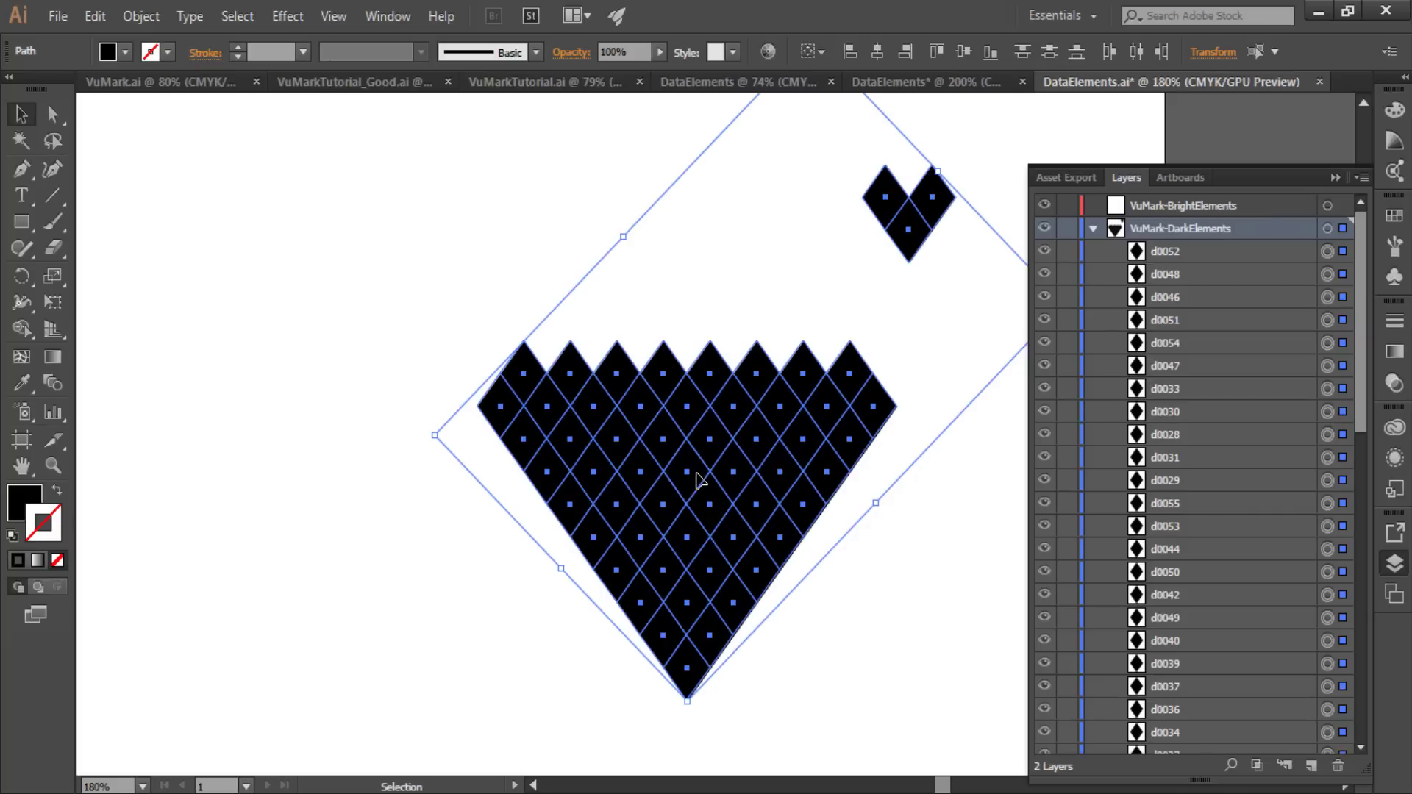
left_click(844, 580)
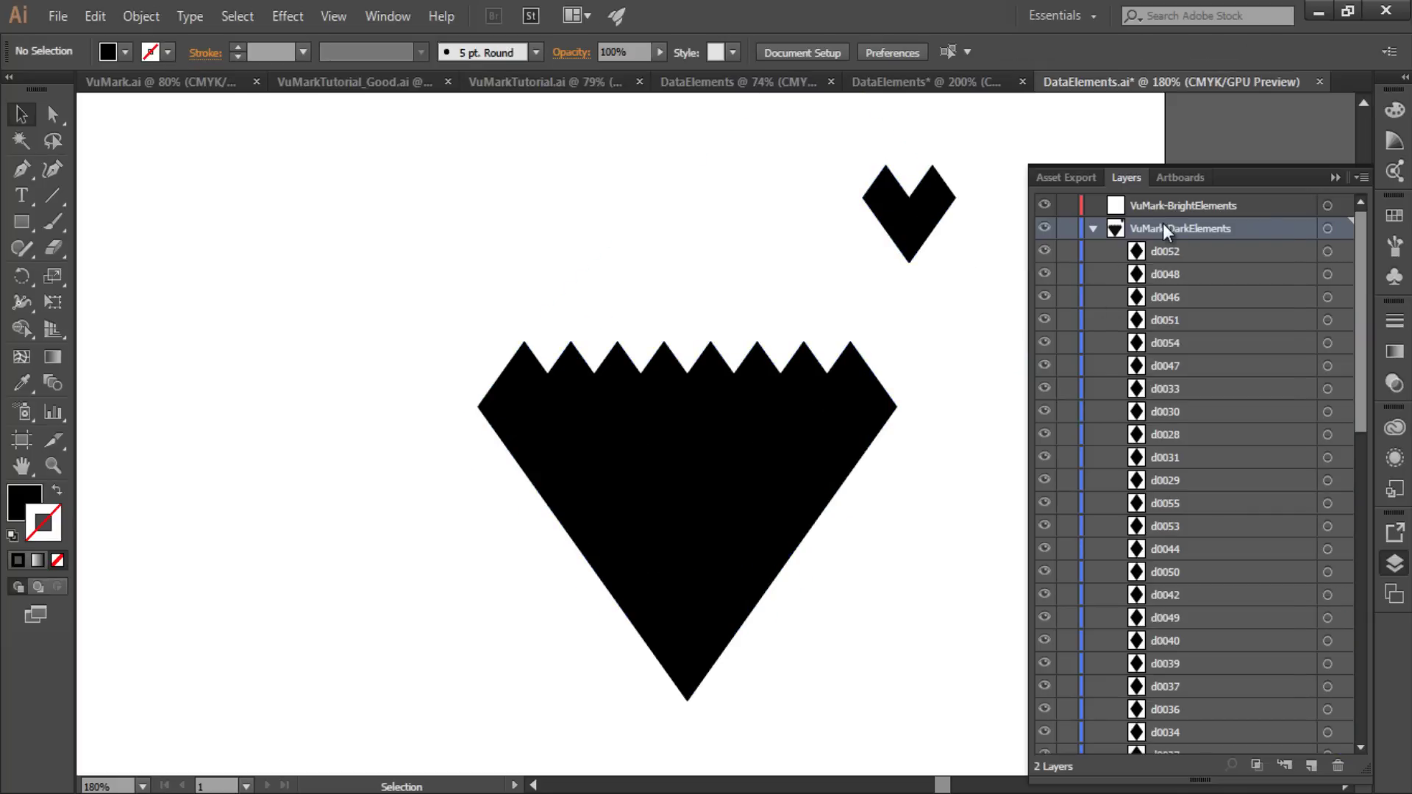
left_click(1327, 228)
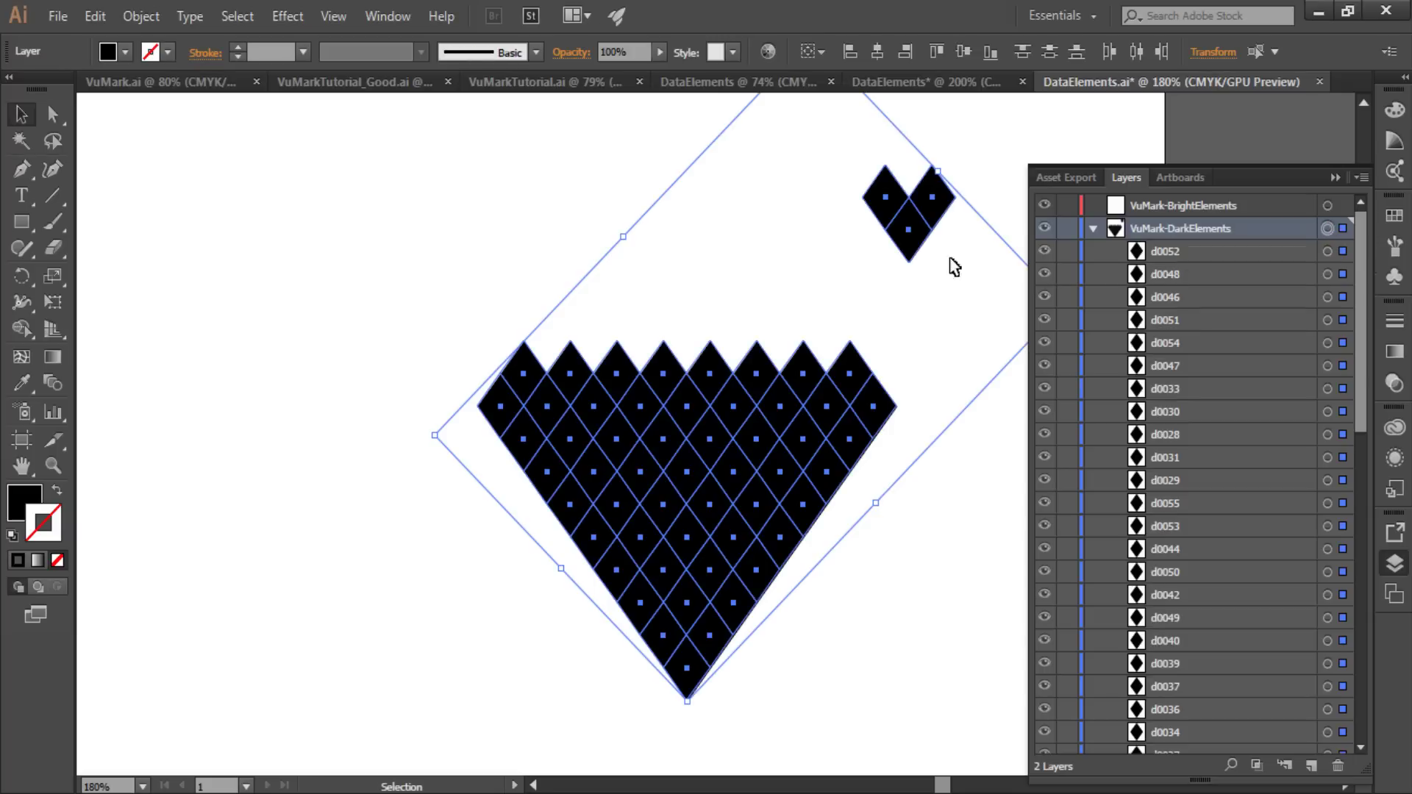
left_click(1093, 228)
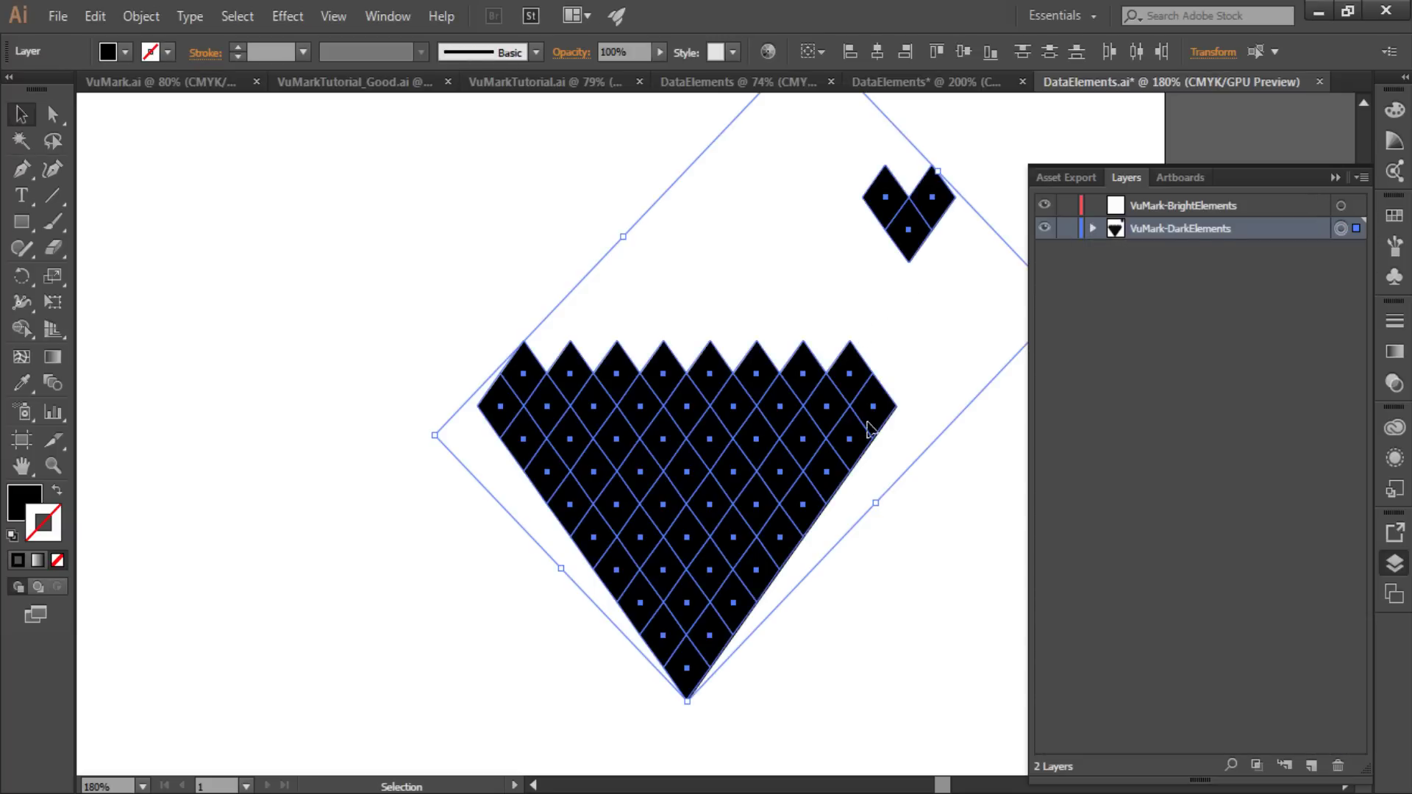
key("a")
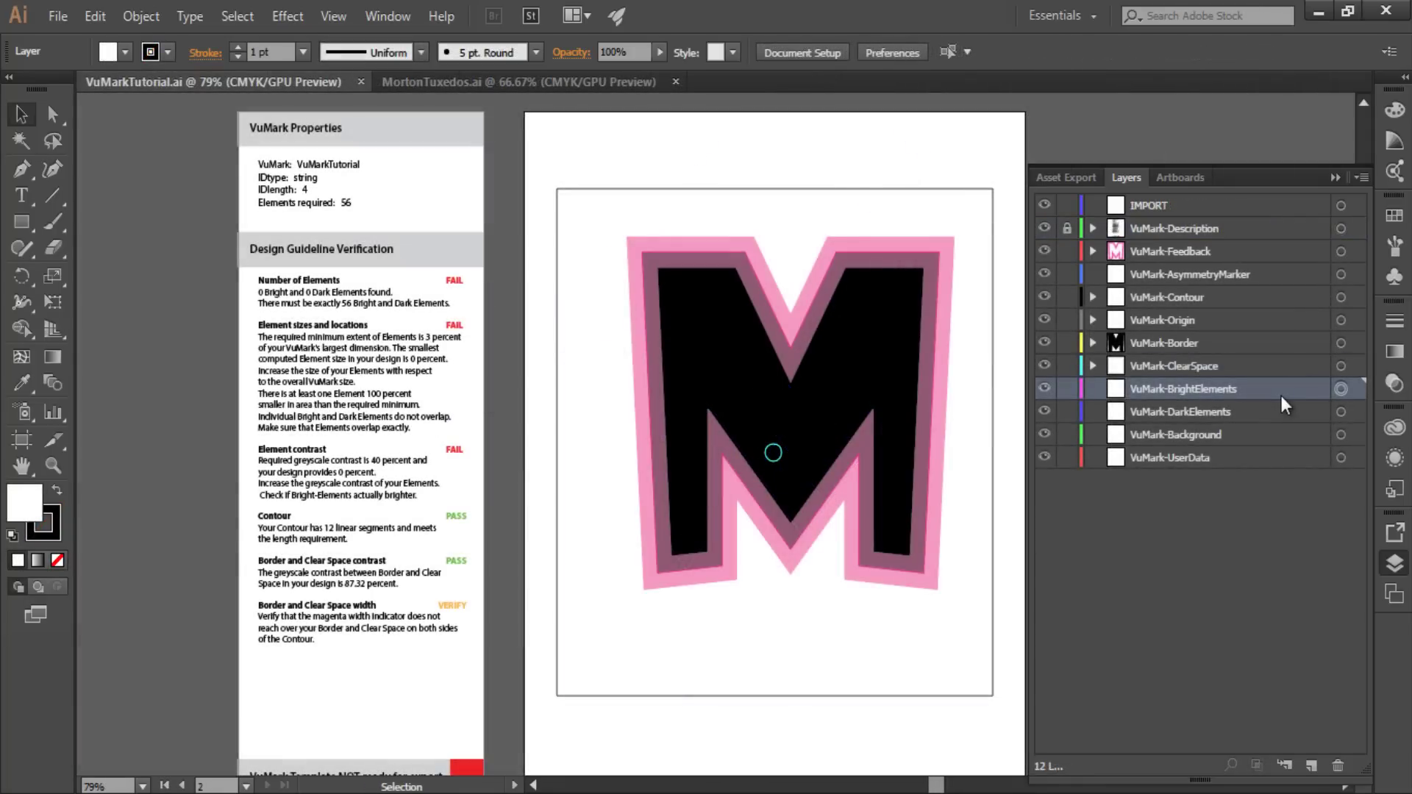
Paste the white diamond grid into VuMark-BrightElements, then stack DarkElements above BrightElements above the M
key("ctrl+f")
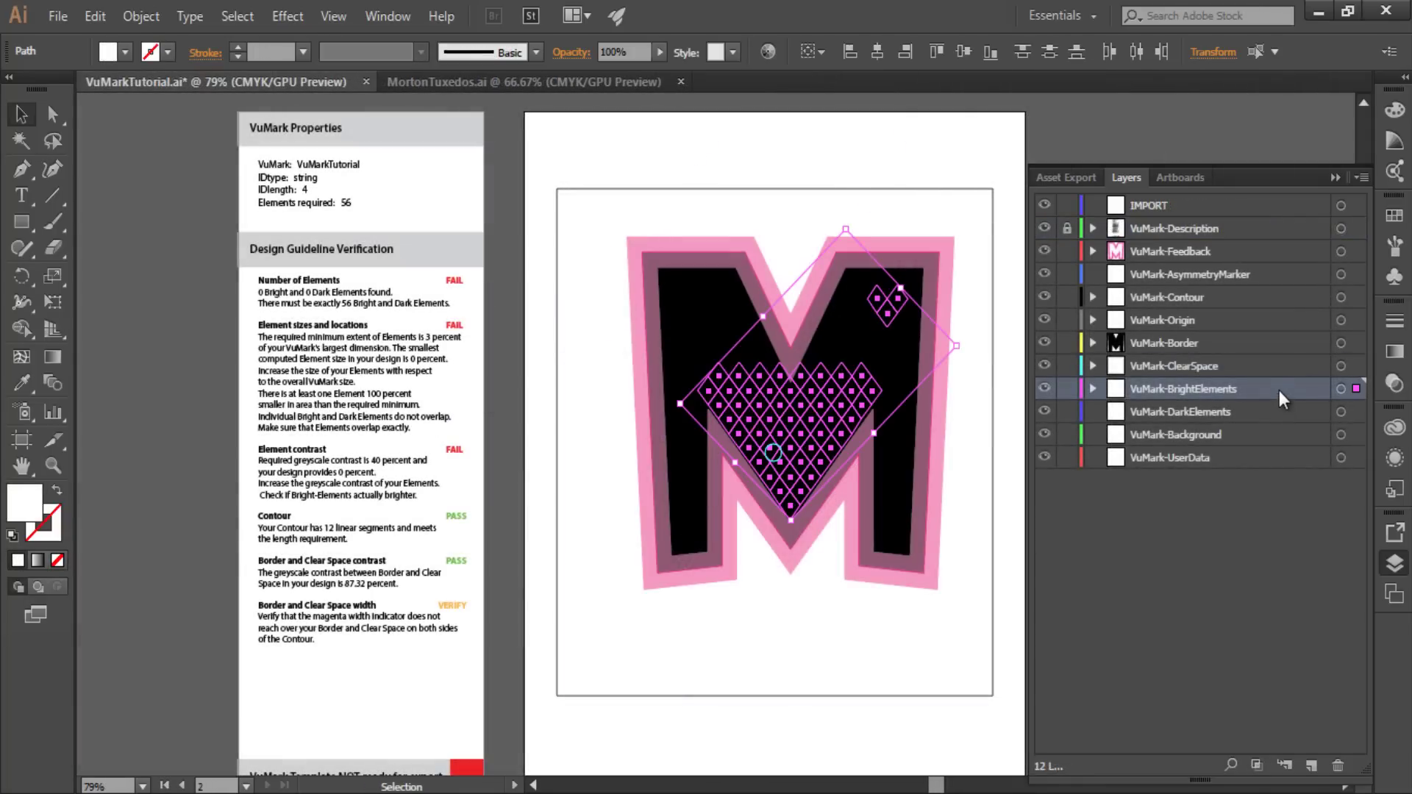
left_click_drag(1269, 386, 1253, 291)
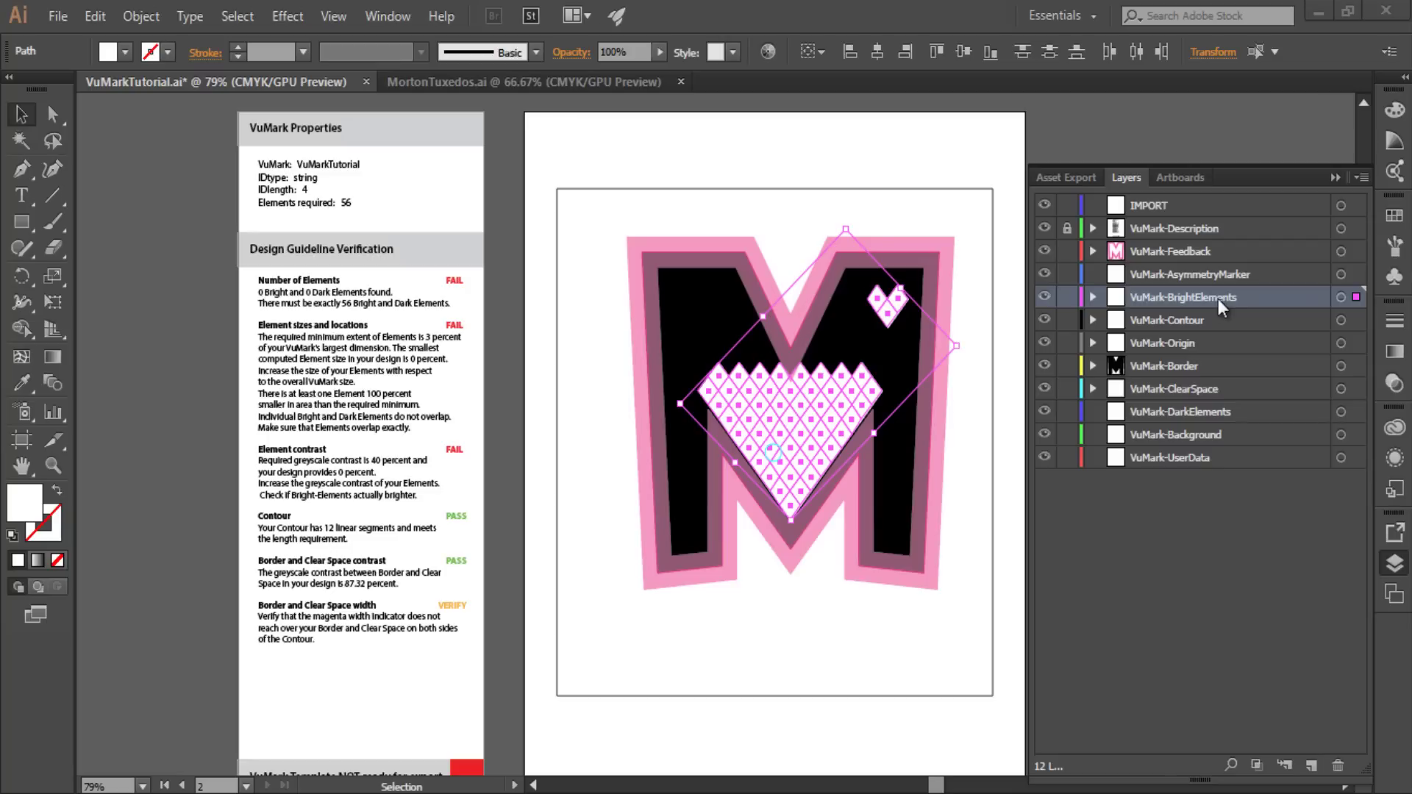
left_click(1251, 416)
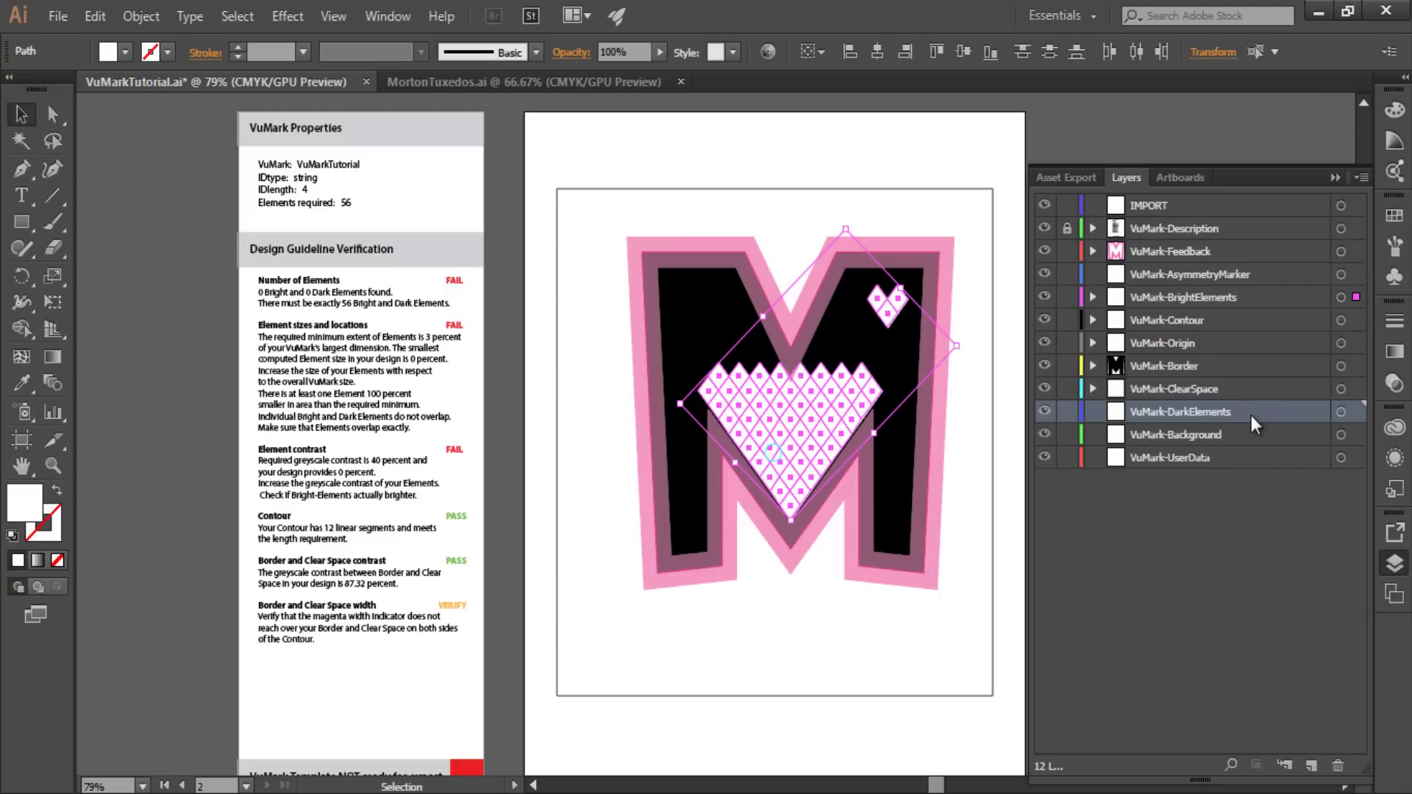
left_click_drag(1250, 417, 1291, 297)
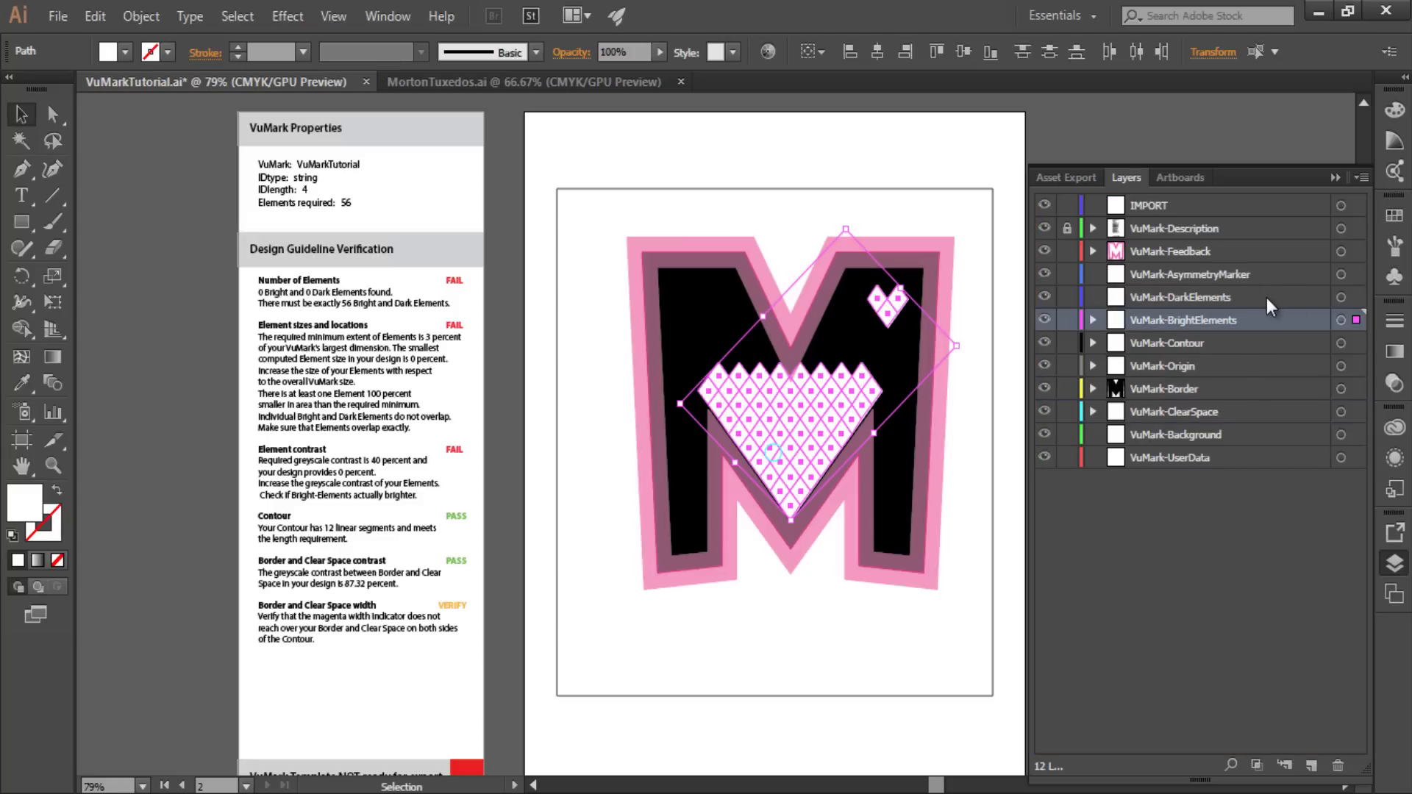
Paste the black diamond grid into the VuMark-DarkElements layer
left_click(1341, 297)
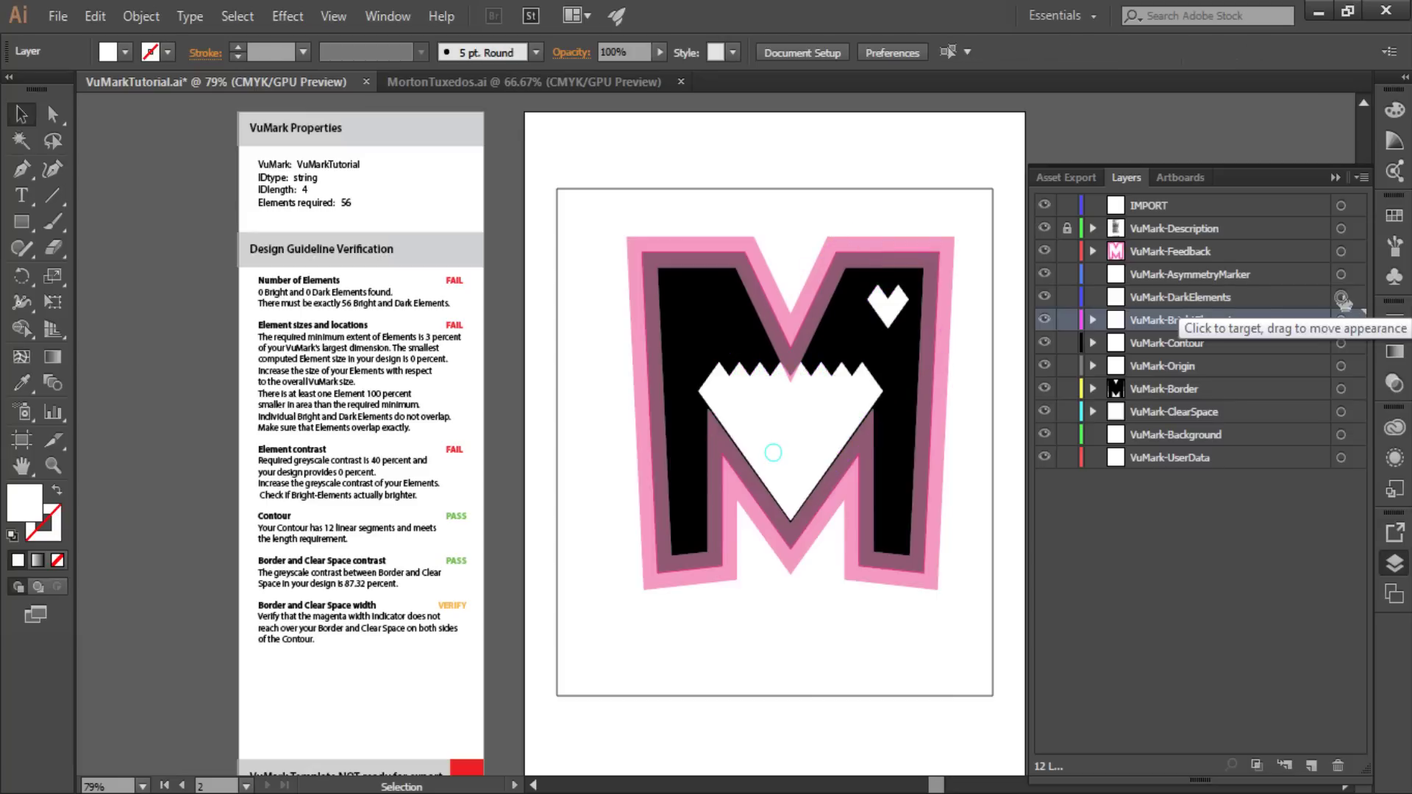
left_click(1300, 298)
key("ctrl+f")
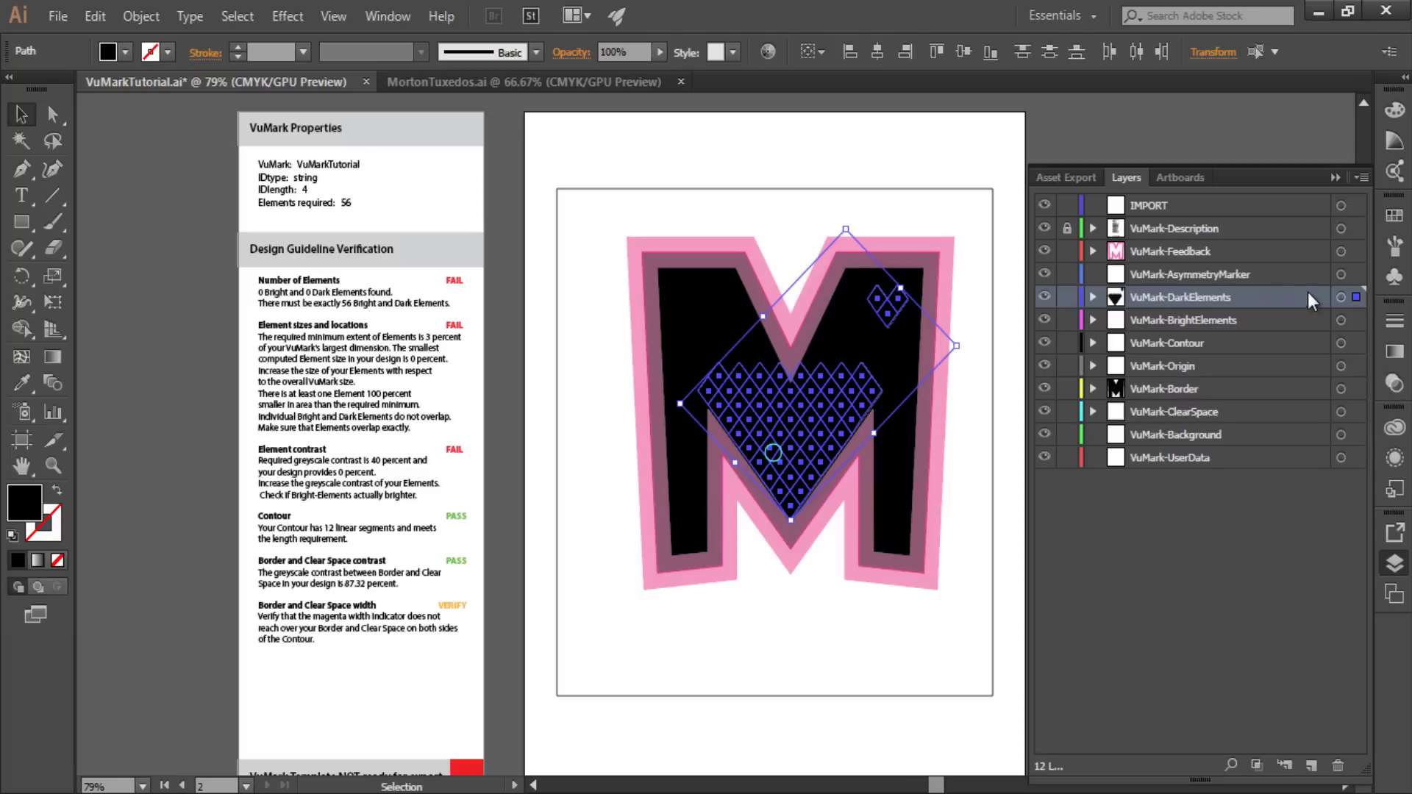
left_click(56, 18)
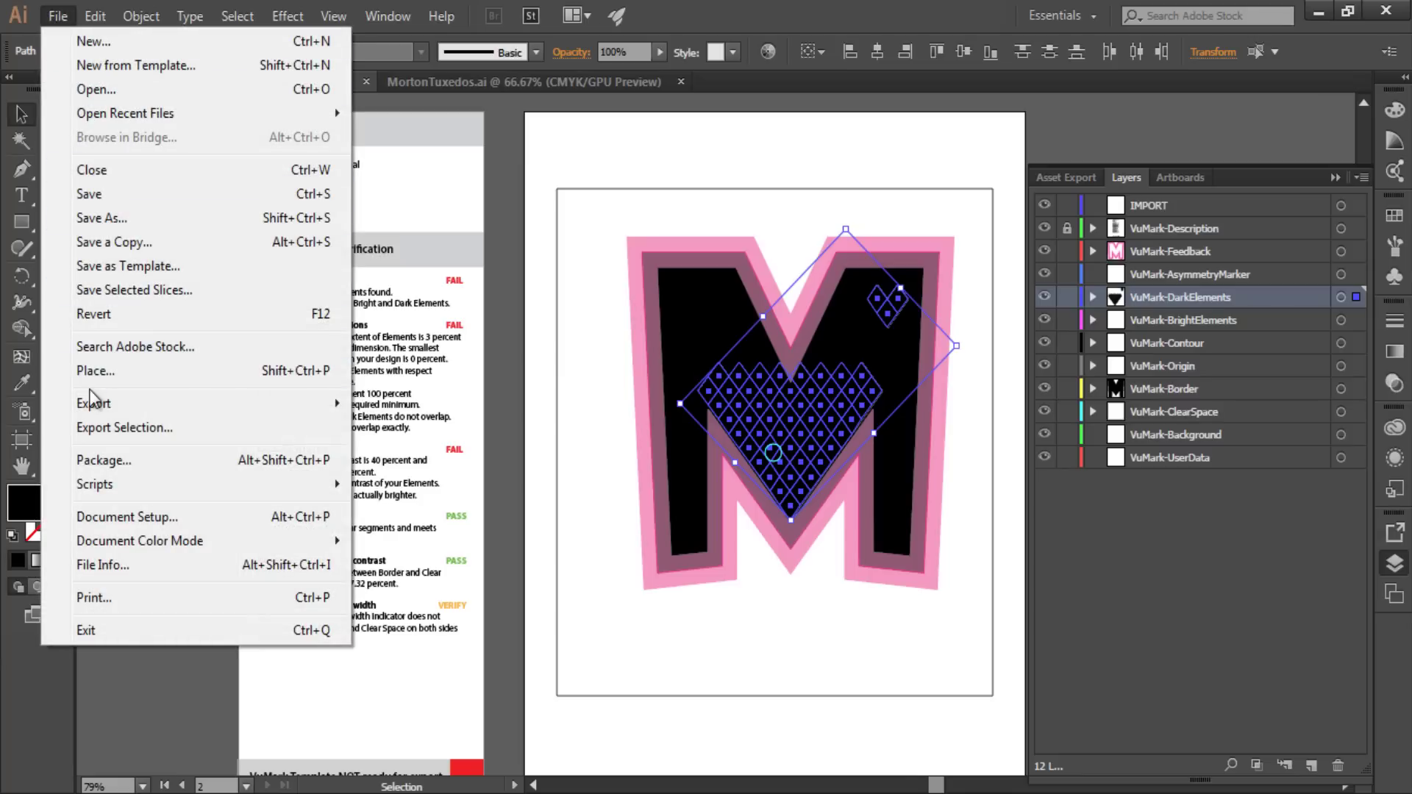
Run VuMark-Verify to confirm 56 bright and 56 dark elements, then save VuMarkTutorial.ai
mouse_move(111, 486)
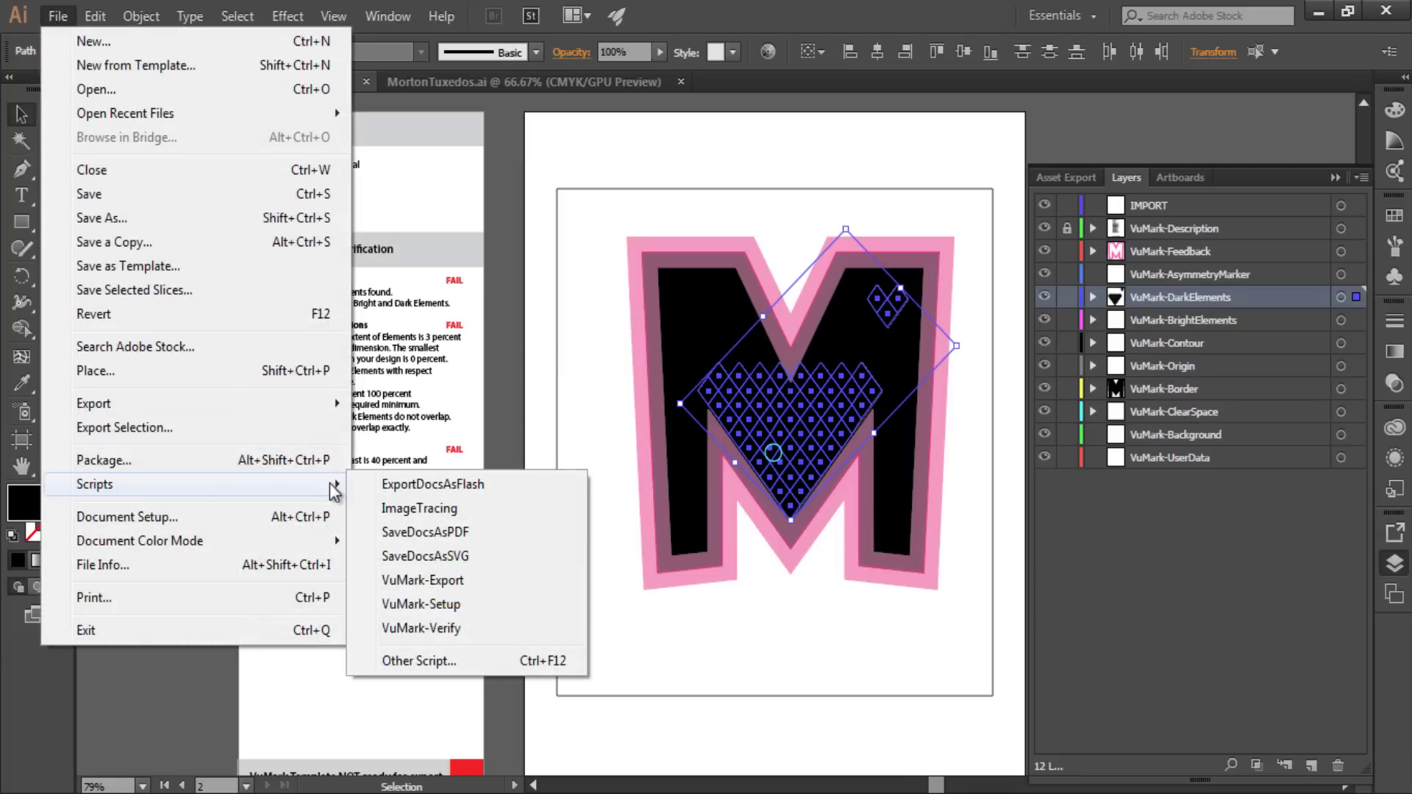
left_click(417, 629)
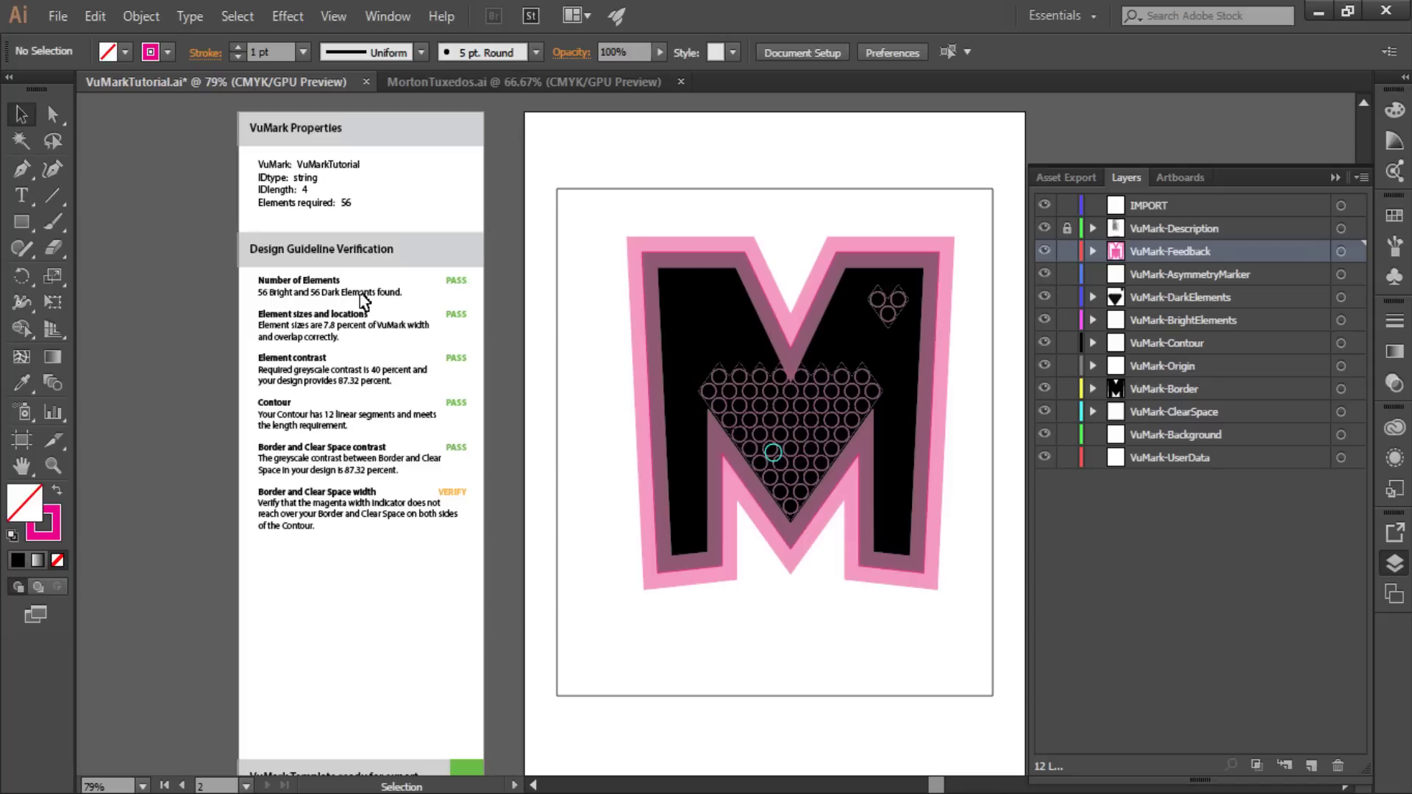
key("ctrl+s")
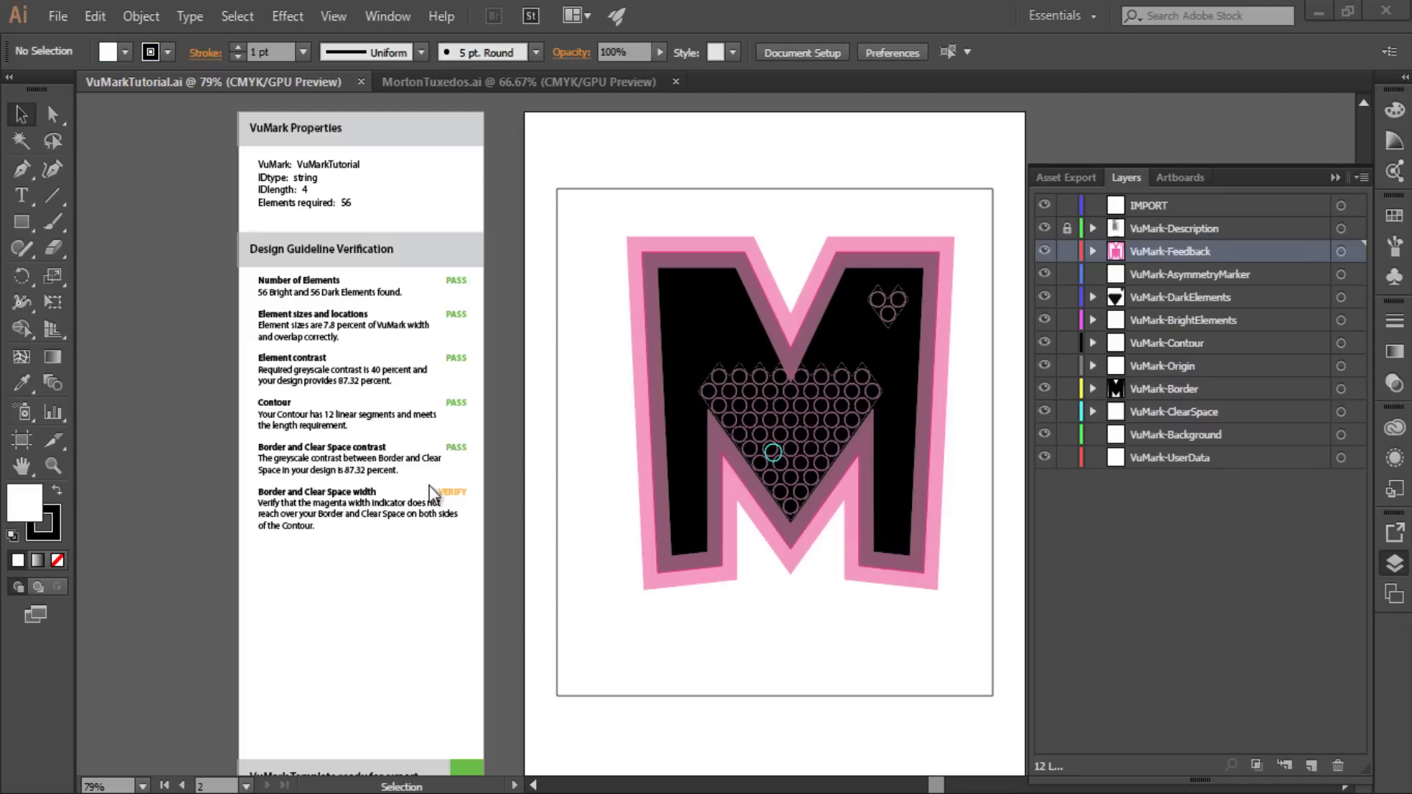
Paste the bow tie and MORTON TUXEDOS text into VuMark-Background above VuMark-ClearSpace, and save
left_click(1341, 435)
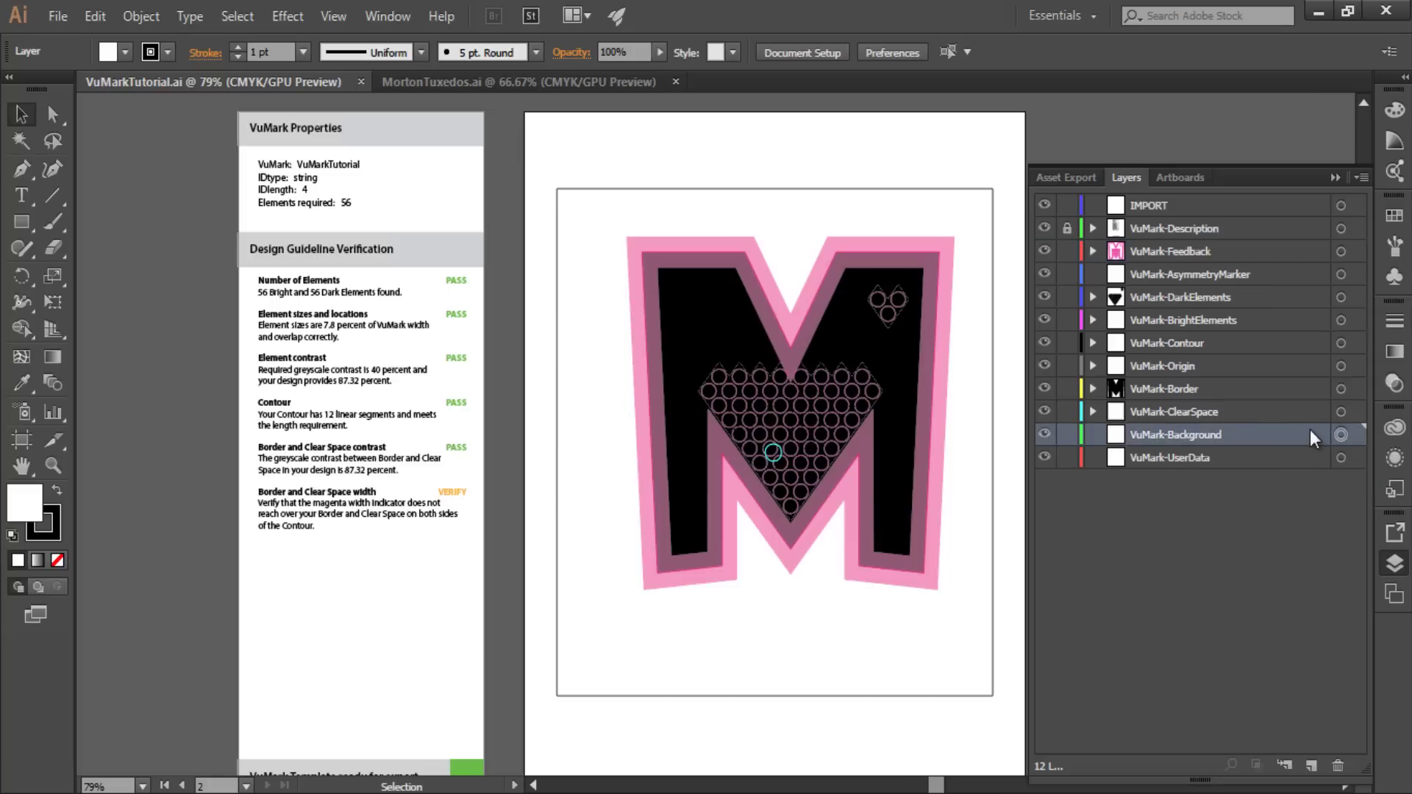
key("ctrl+f")
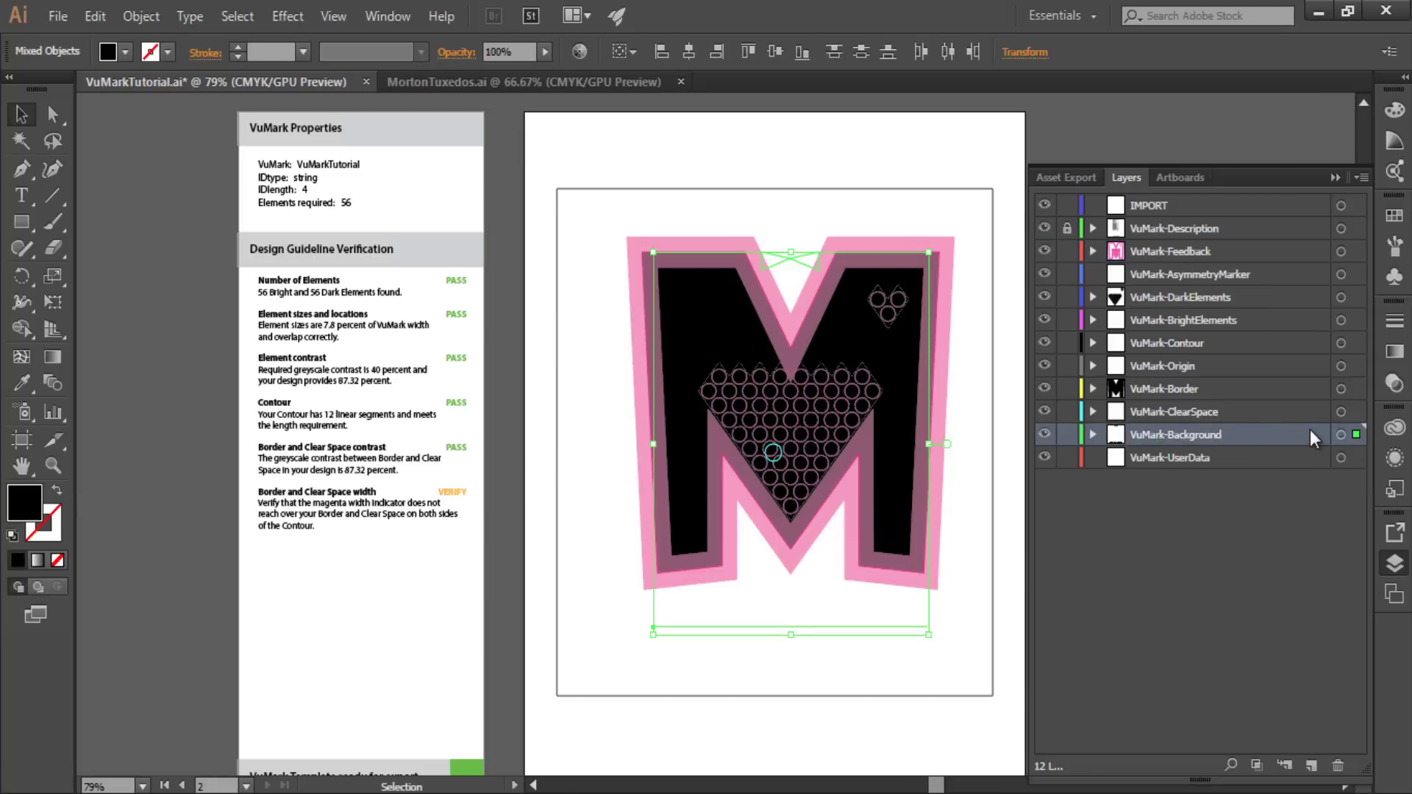
left_click_drag(1277, 431, 1274, 404)
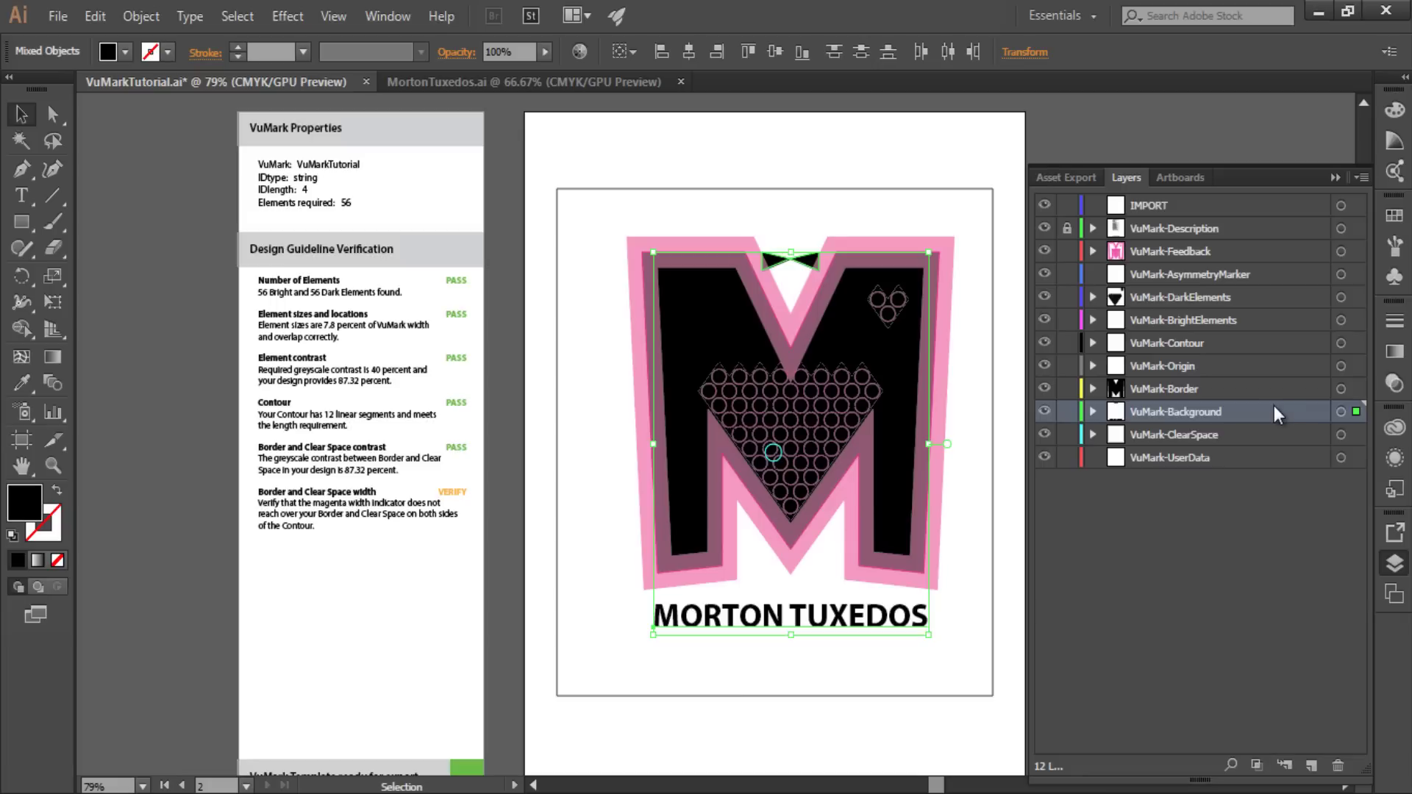
key("ctrl+s")
Re-run the VuMark-Verify script on the updated design
left_click(53, 17)
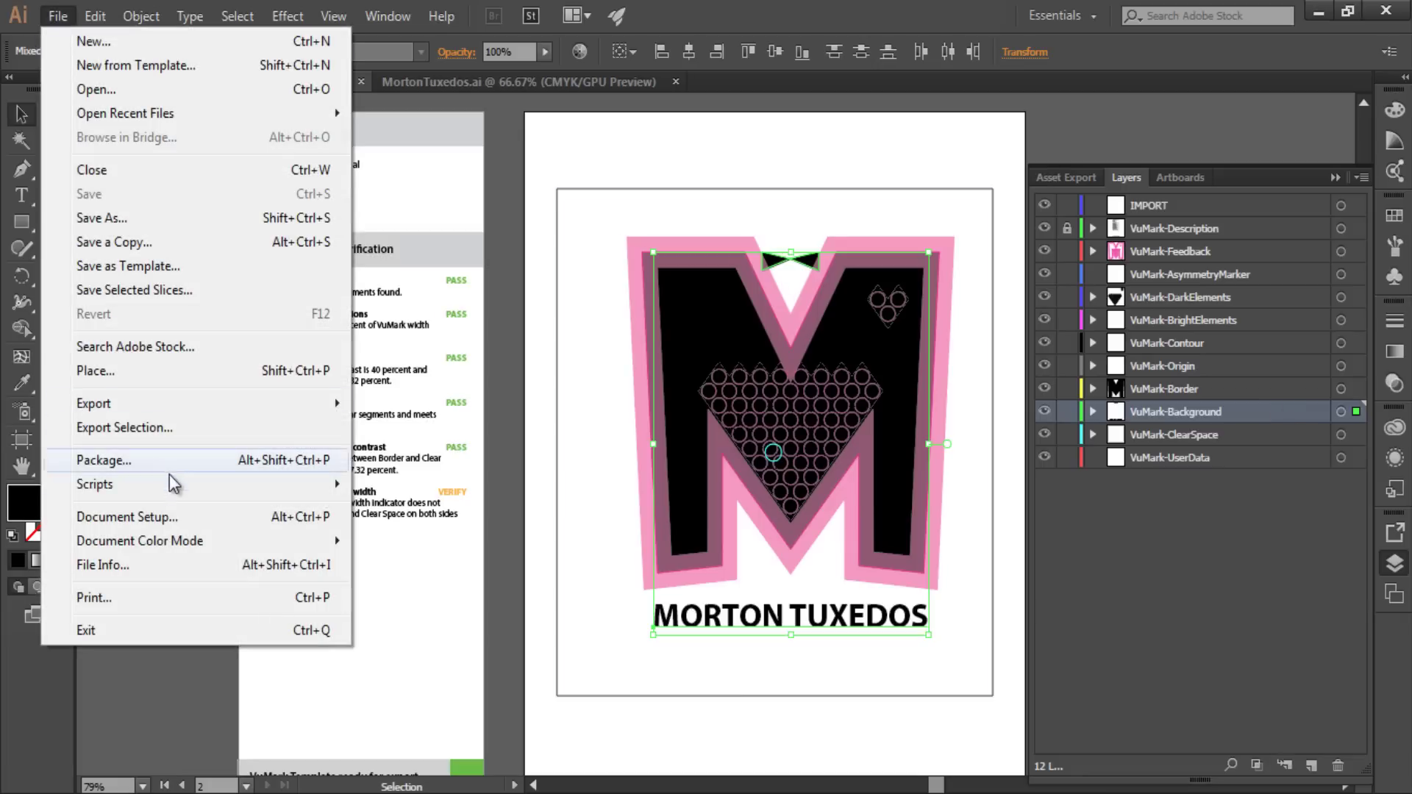
mouse_move(154, 485)
left_click(393, 632)
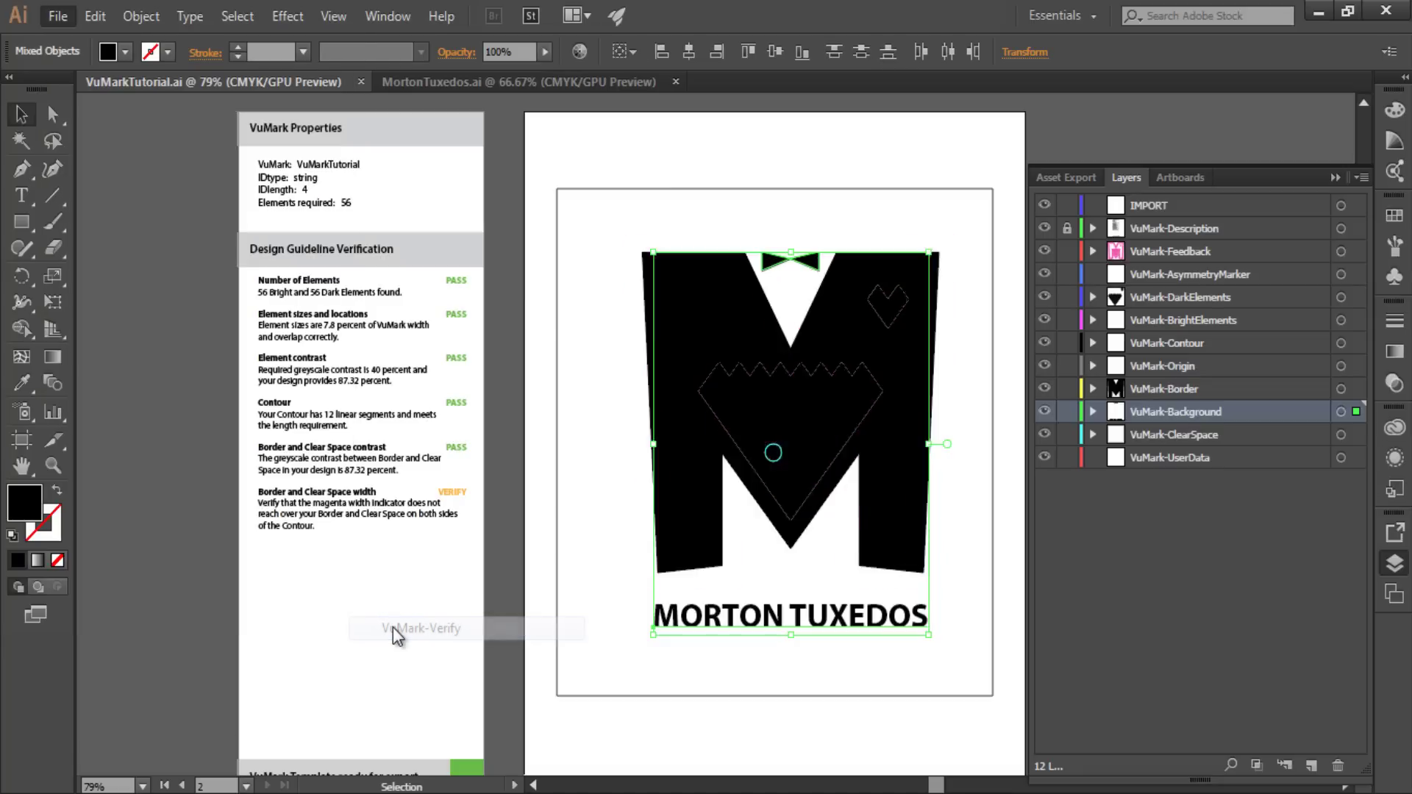
key("a")
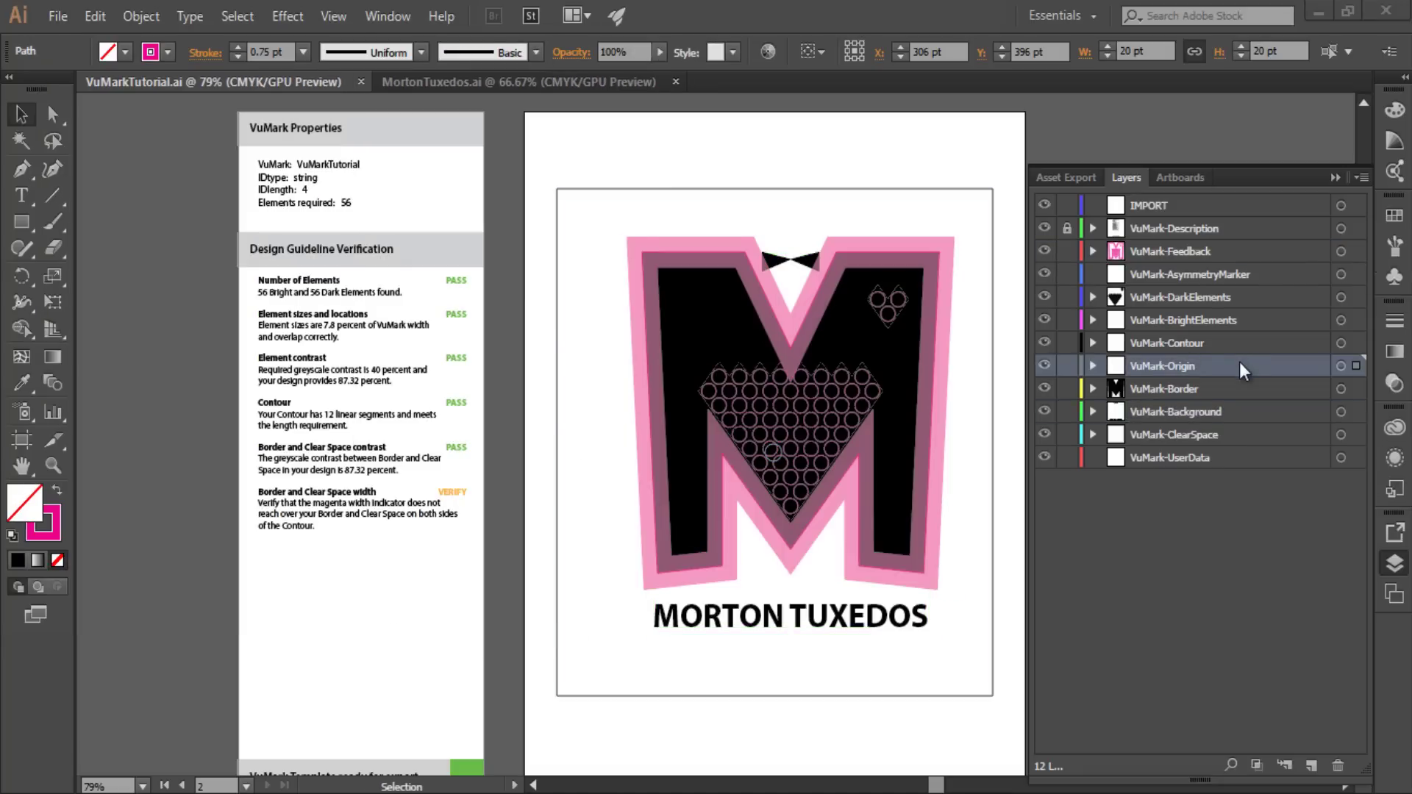
Select the VuMark-Origin artwork while confirming five checks pass and Border and Clear Space width shows VERIFY
left_click(1341, 365)
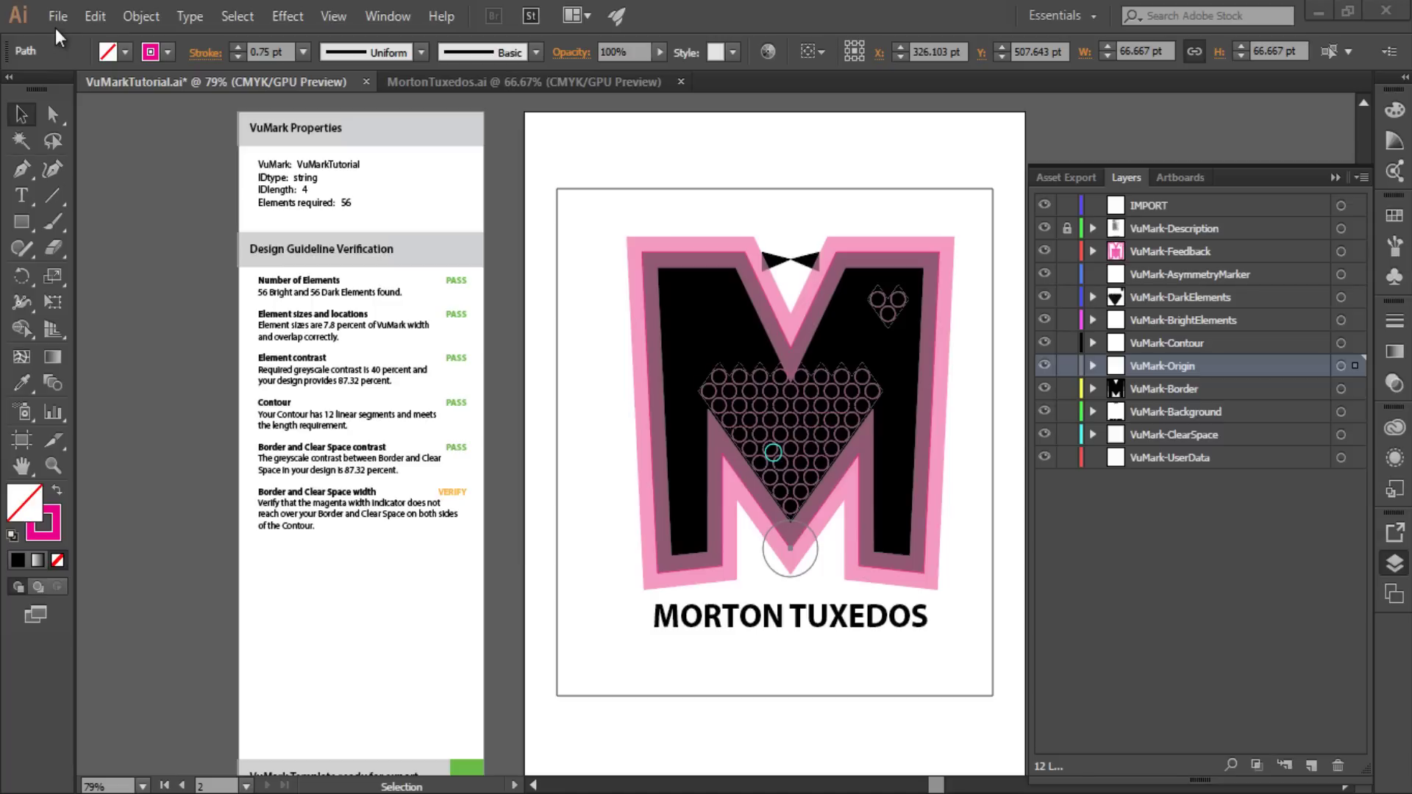
Export VuMarkTutorial.svg with VuMark-Export into the VuMarkDesigner folder
left_click(57, 18)
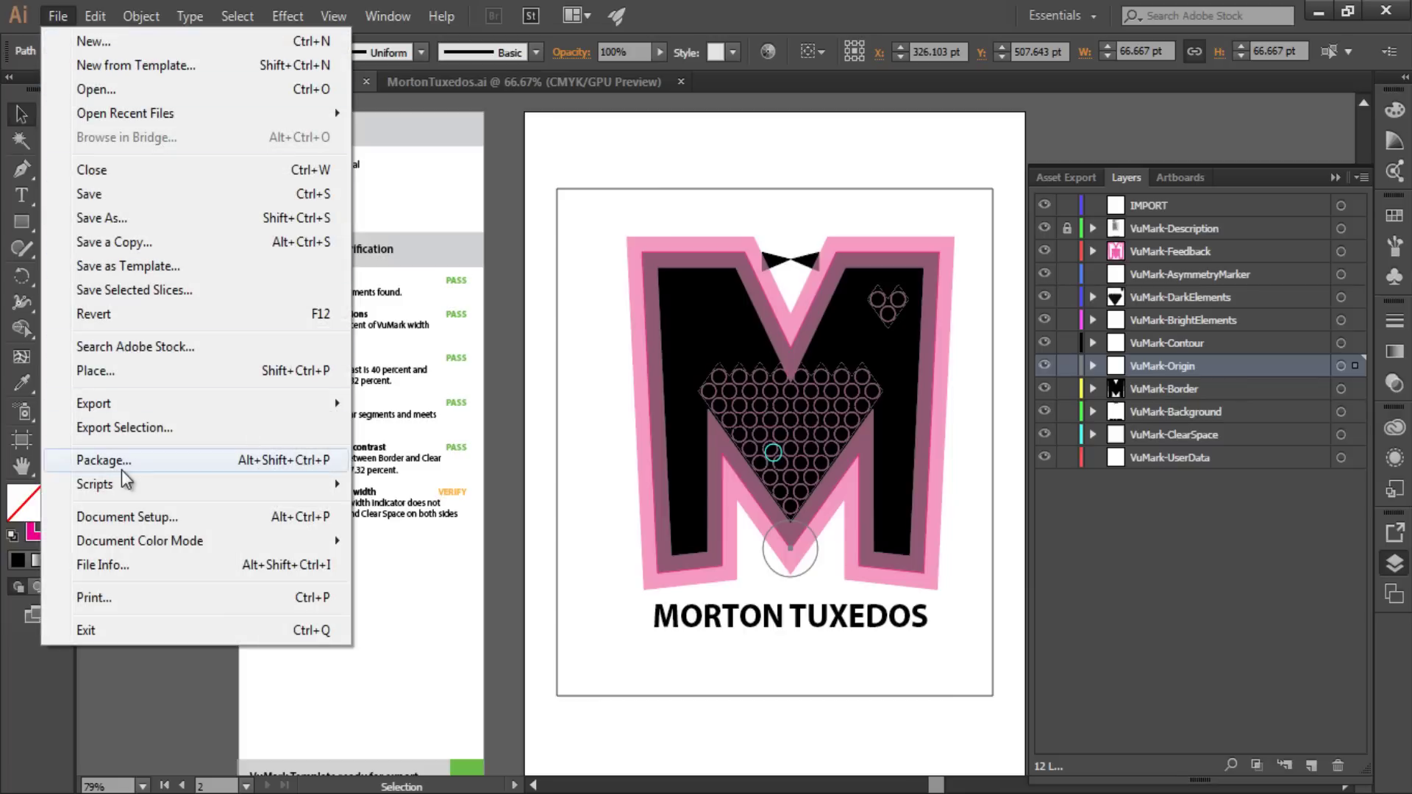
mouse_move(167, 486)
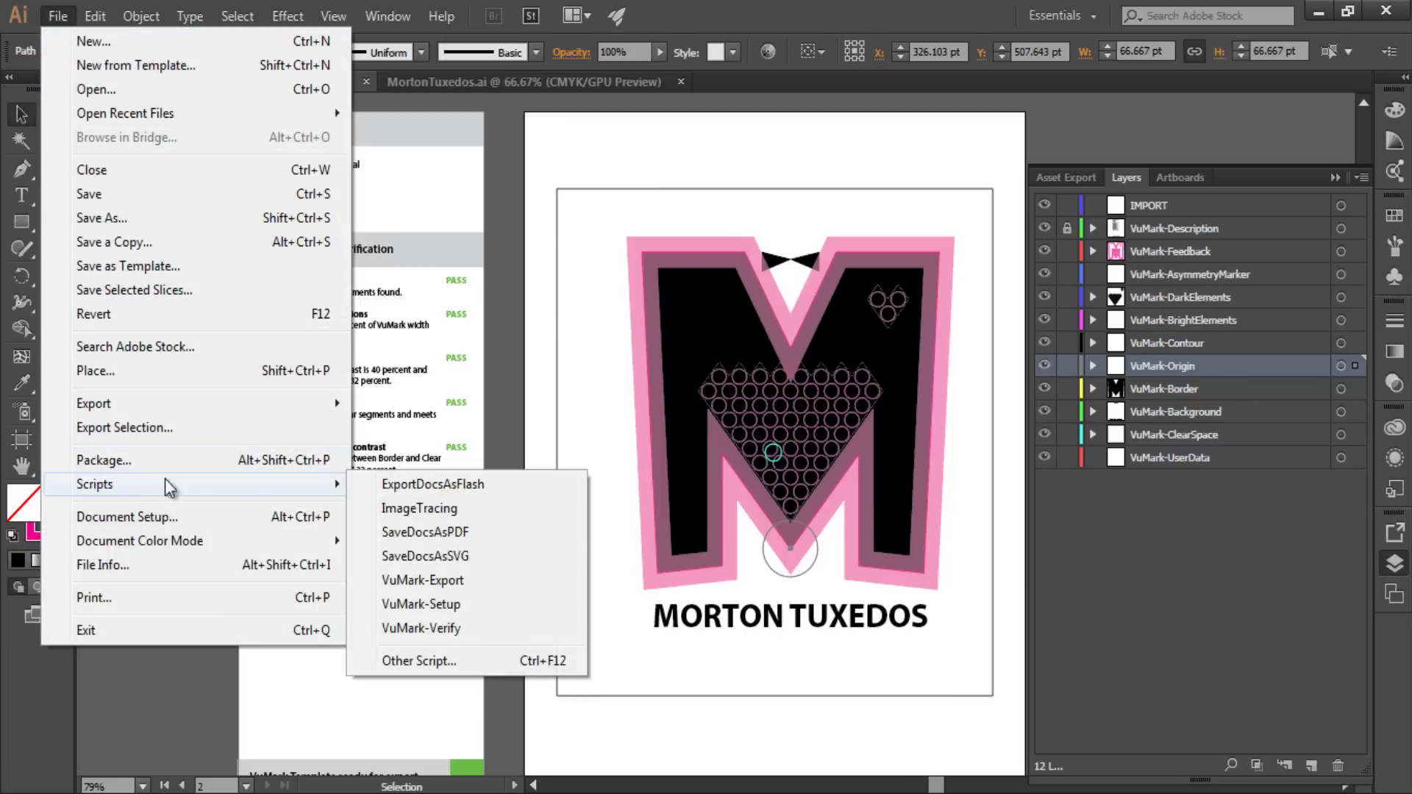
left_click(416, 590)
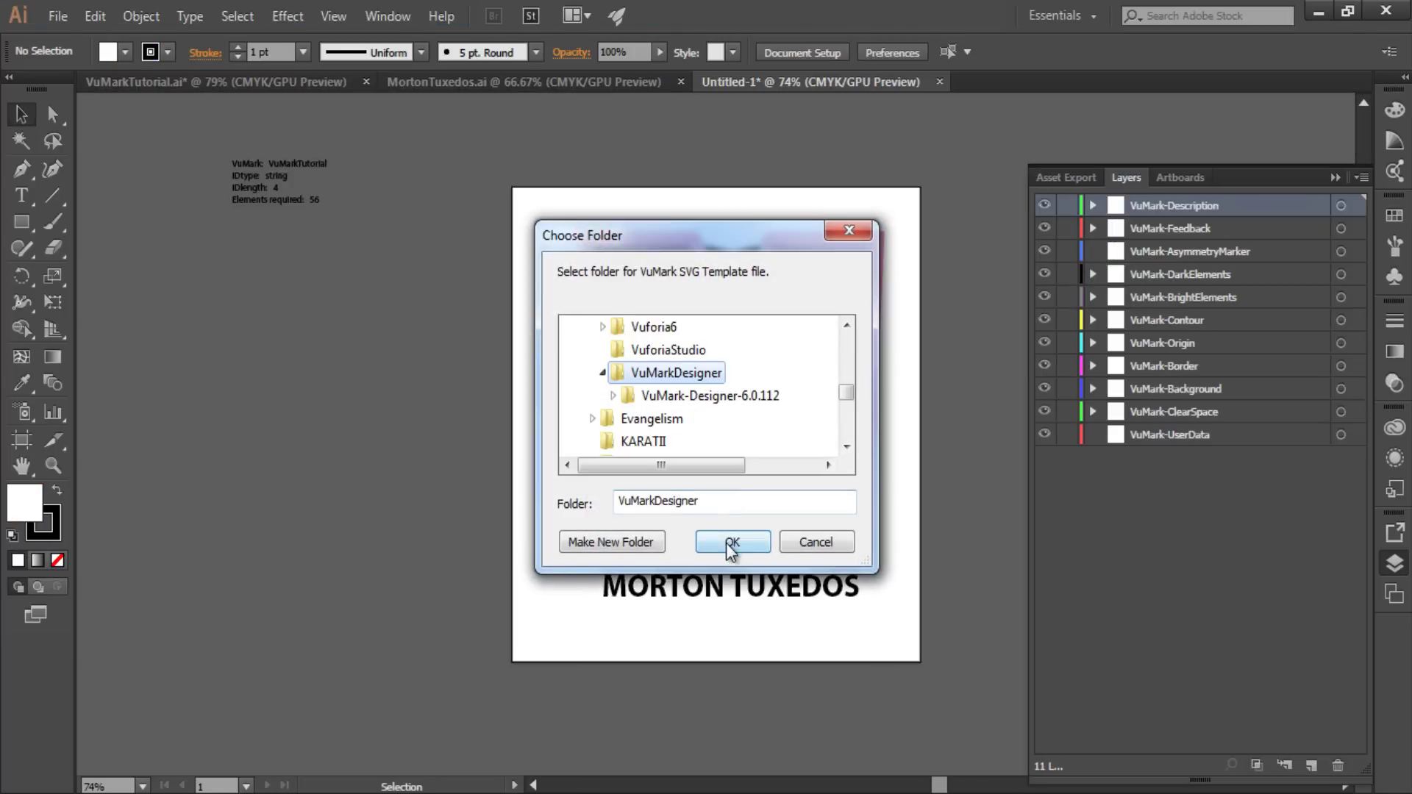
left_click(731, 542)
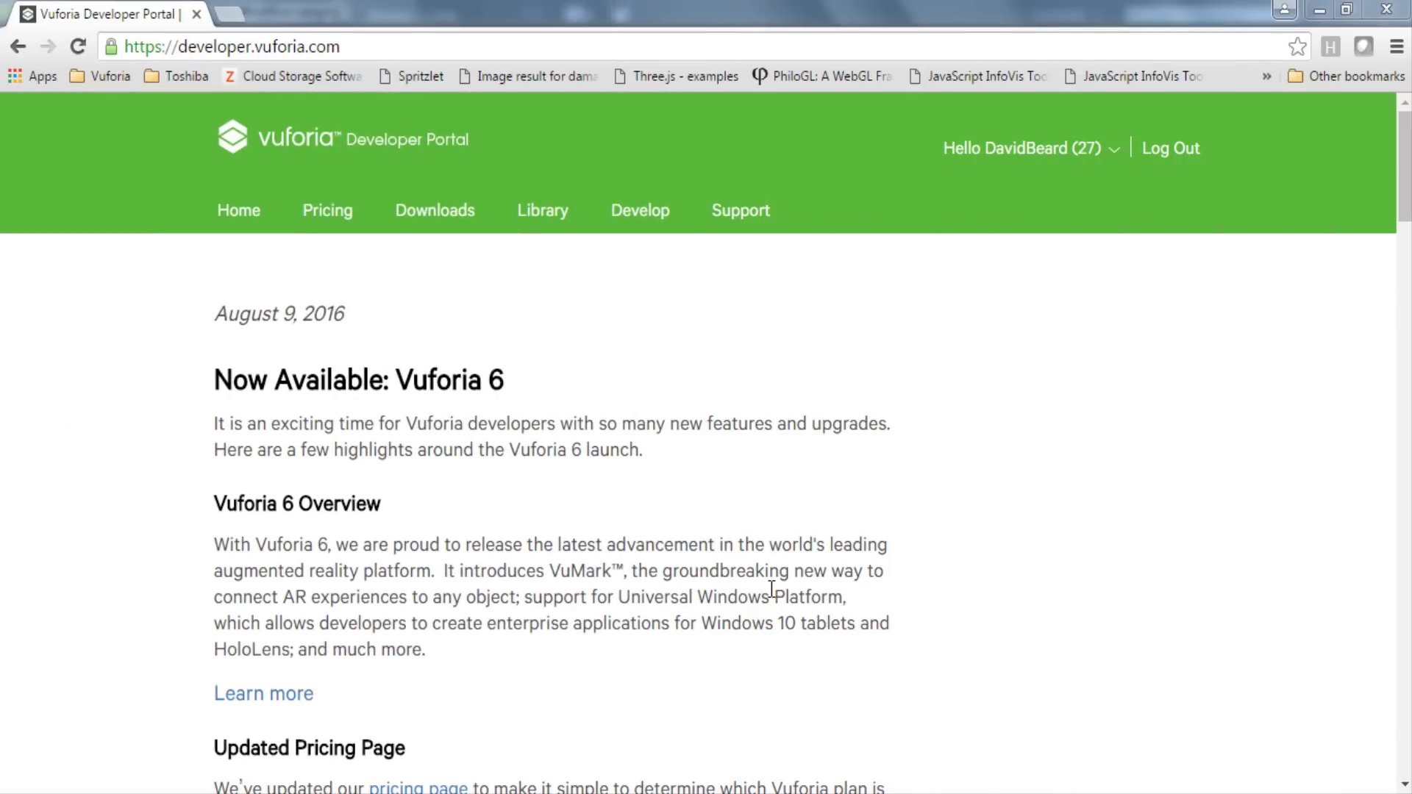
Create a VuMark-type database called VuMarkTutorialDatabase using the MY_APP (Mobile) license
left_click(630, 225)
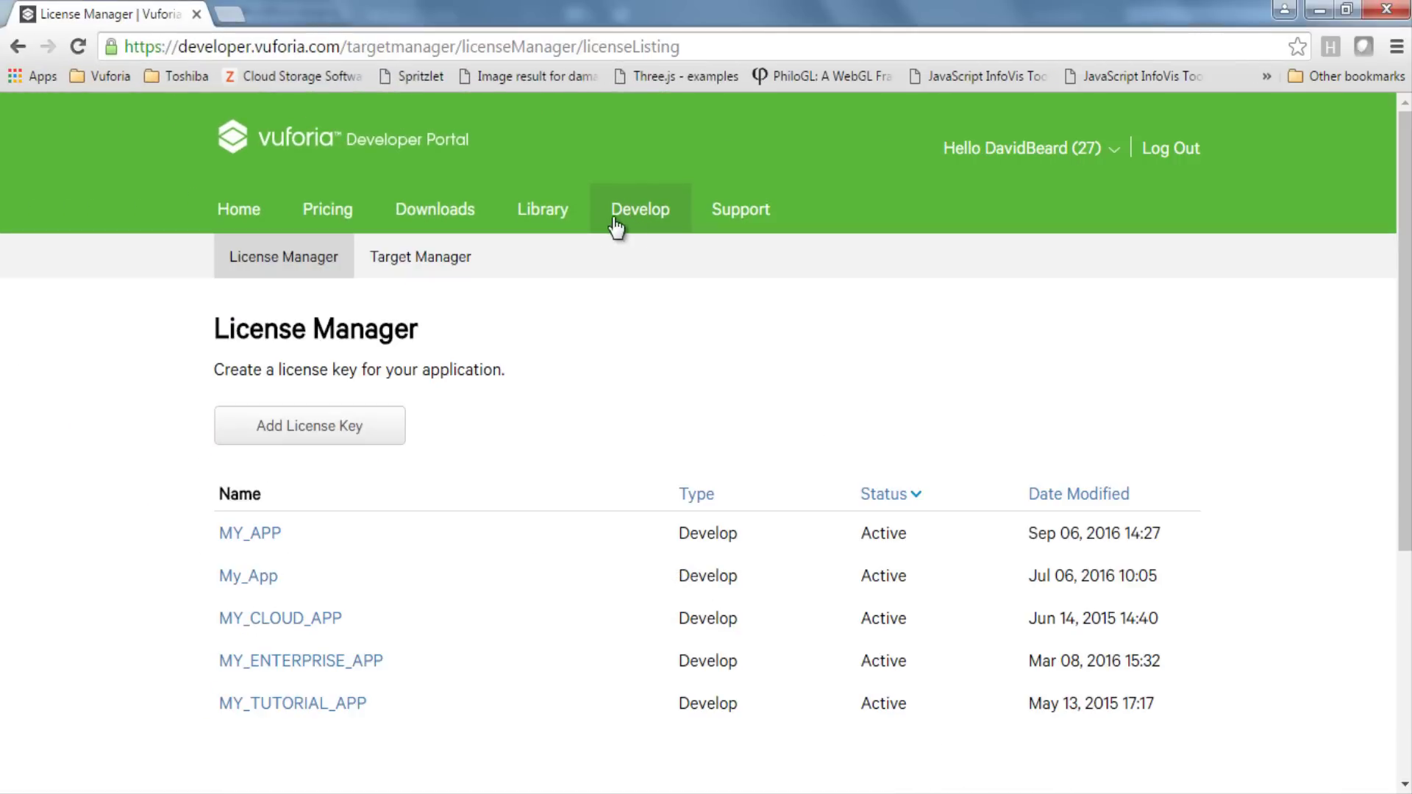
left_click(439, 258)
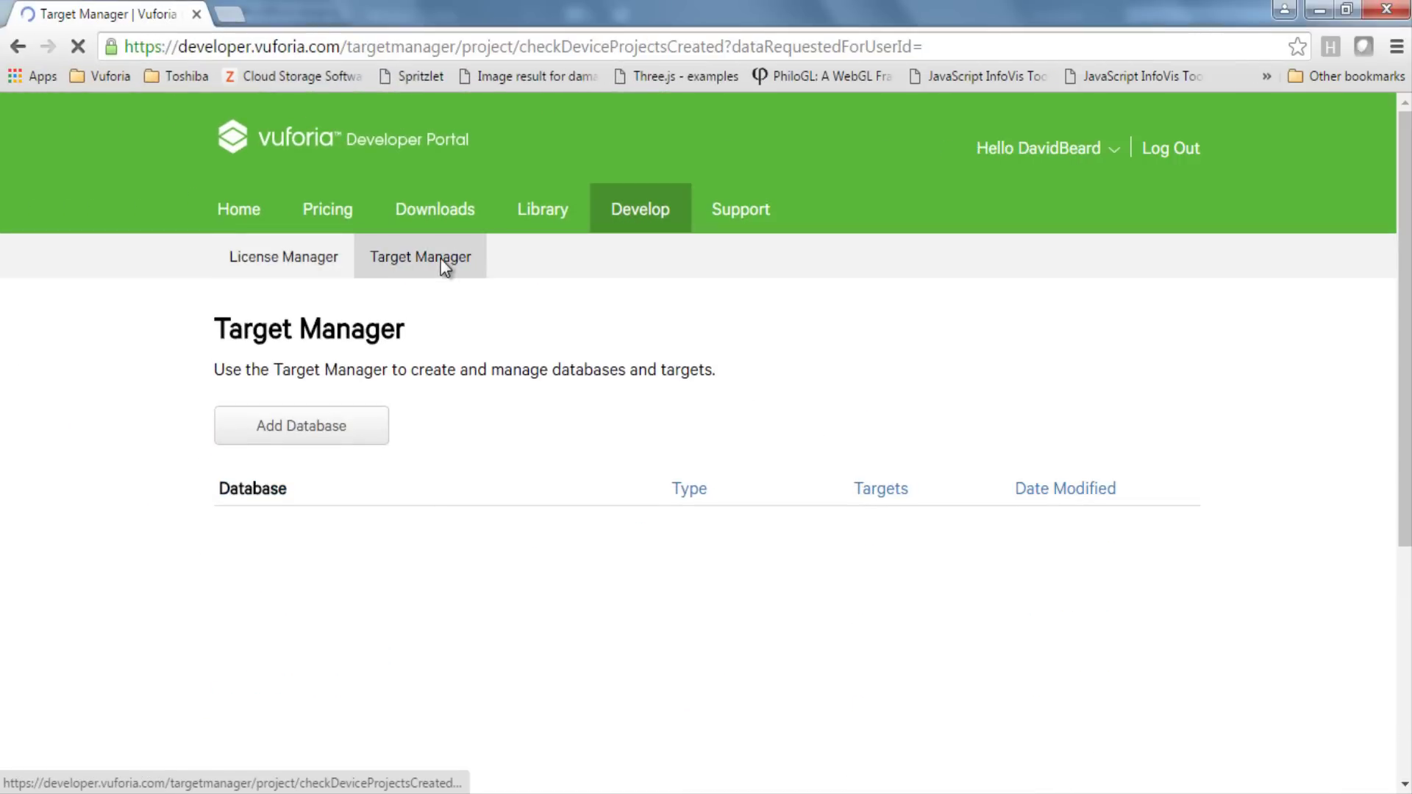
left_click(275, 438)
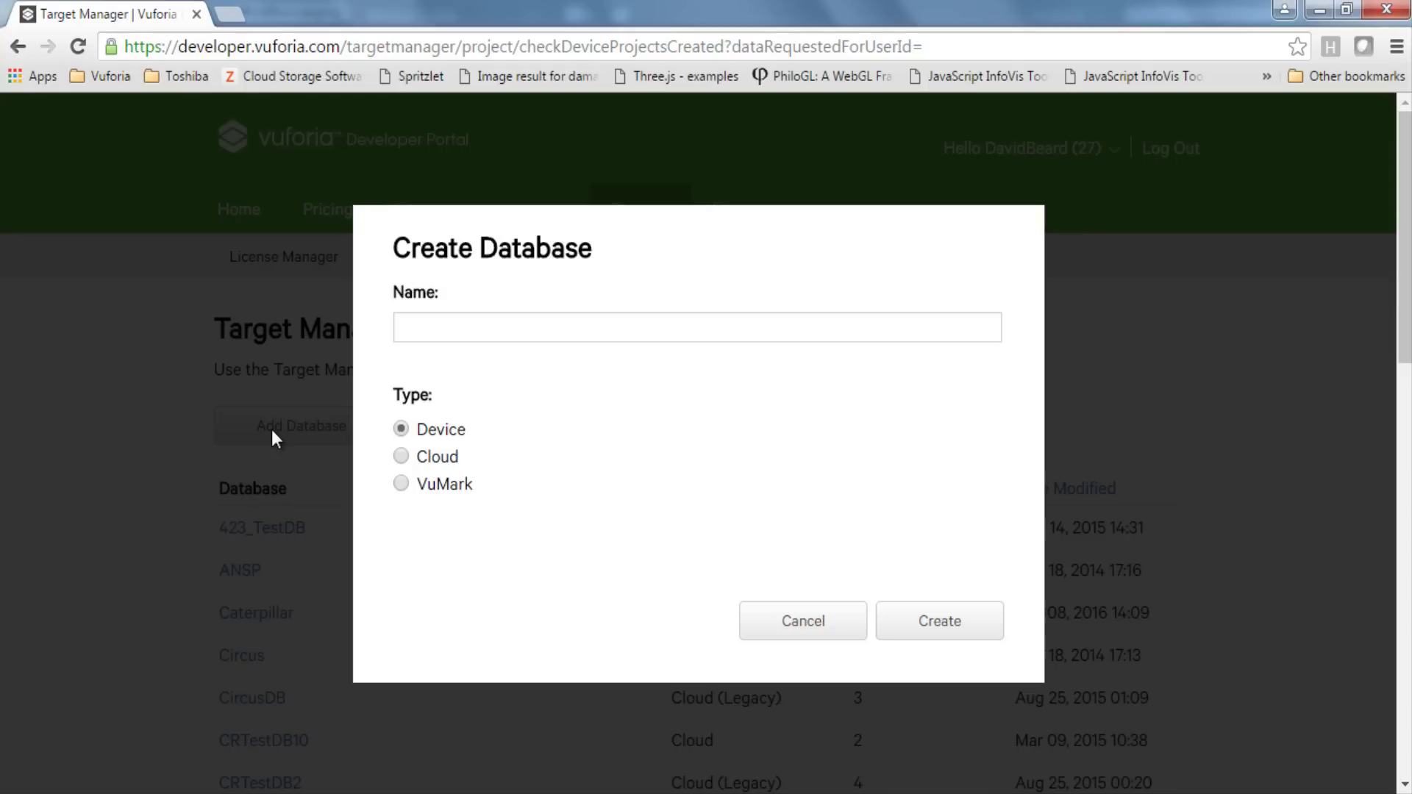
left_click(491, 331)
type("VuMa")
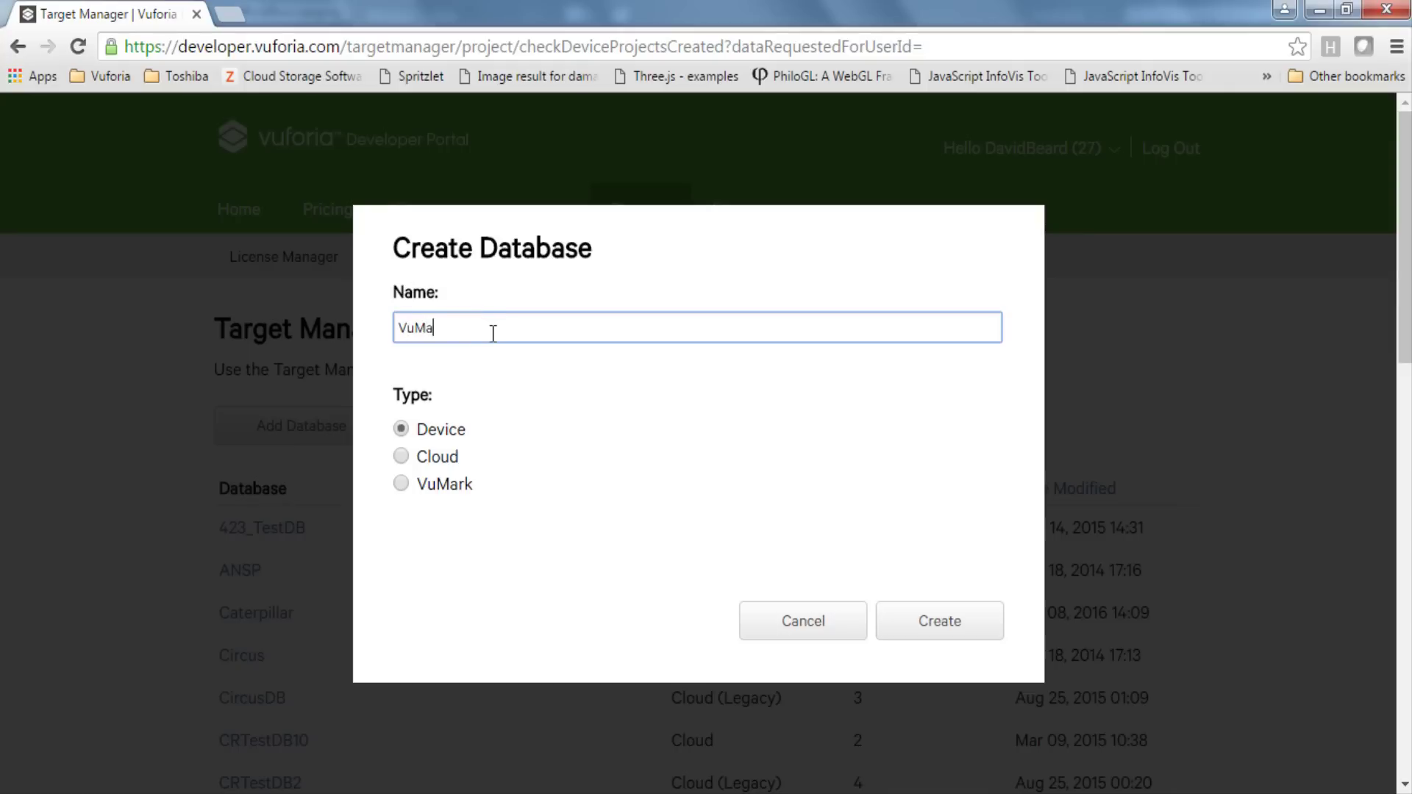
type("rkTutorialDatabase")
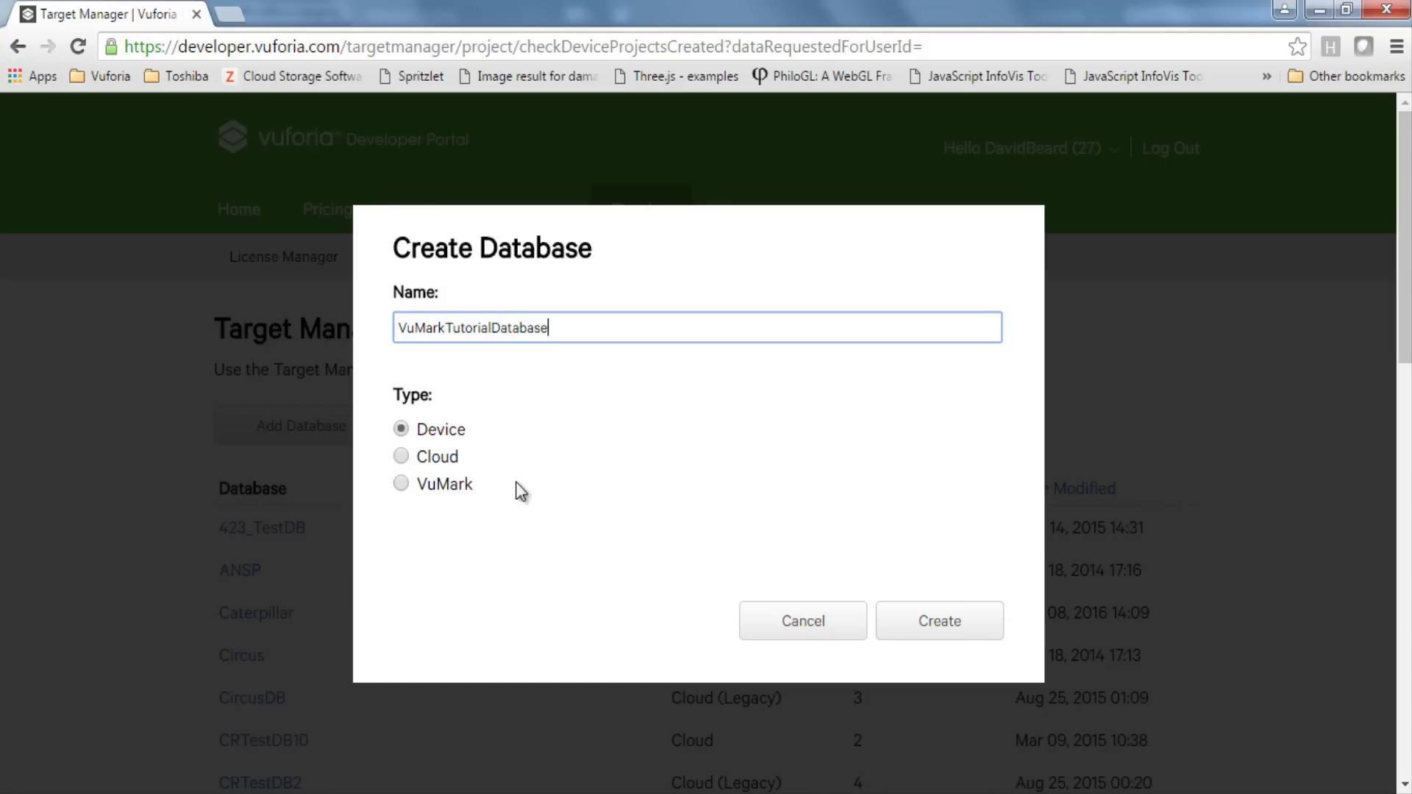
left_click(439, 488)
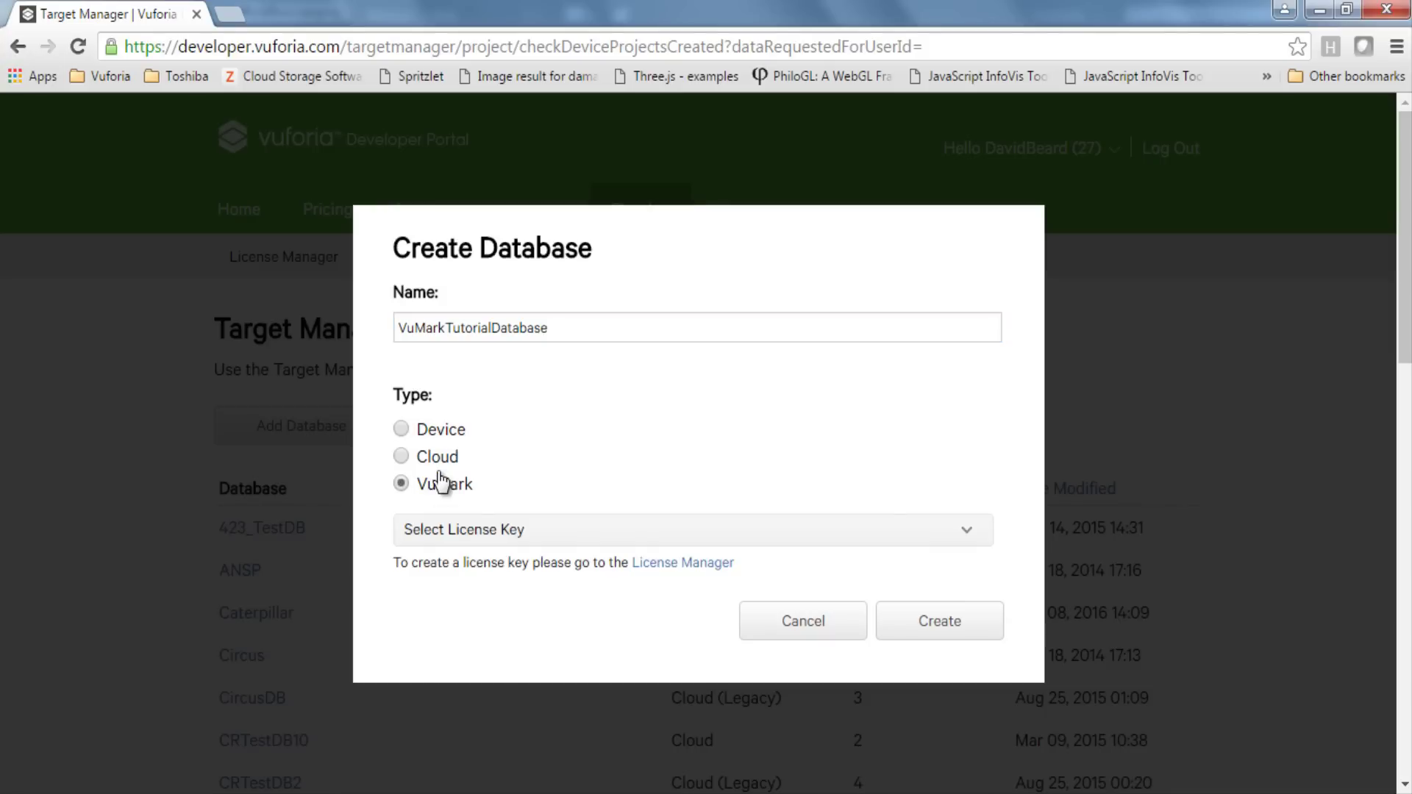
left_click(584, 534)
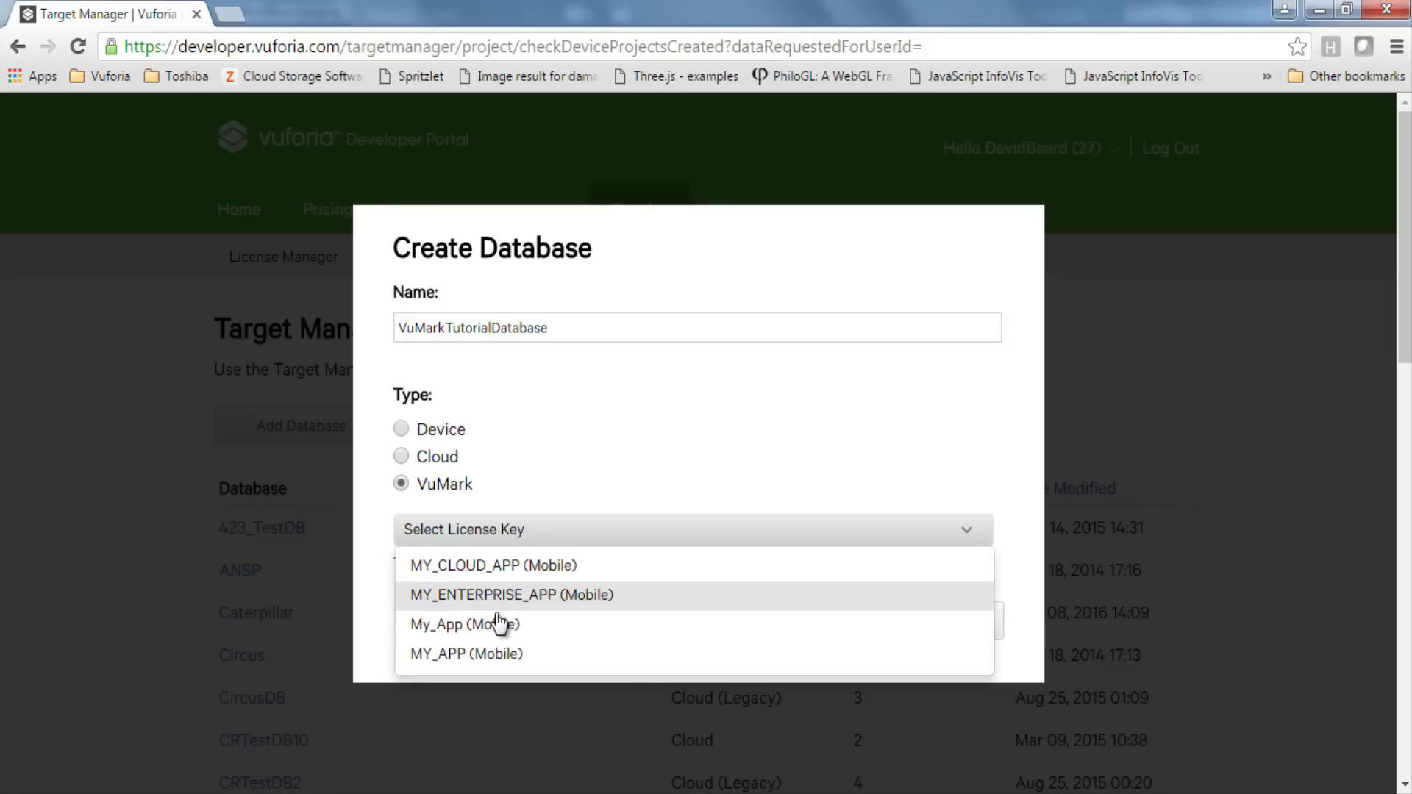
left_click(482, 651)
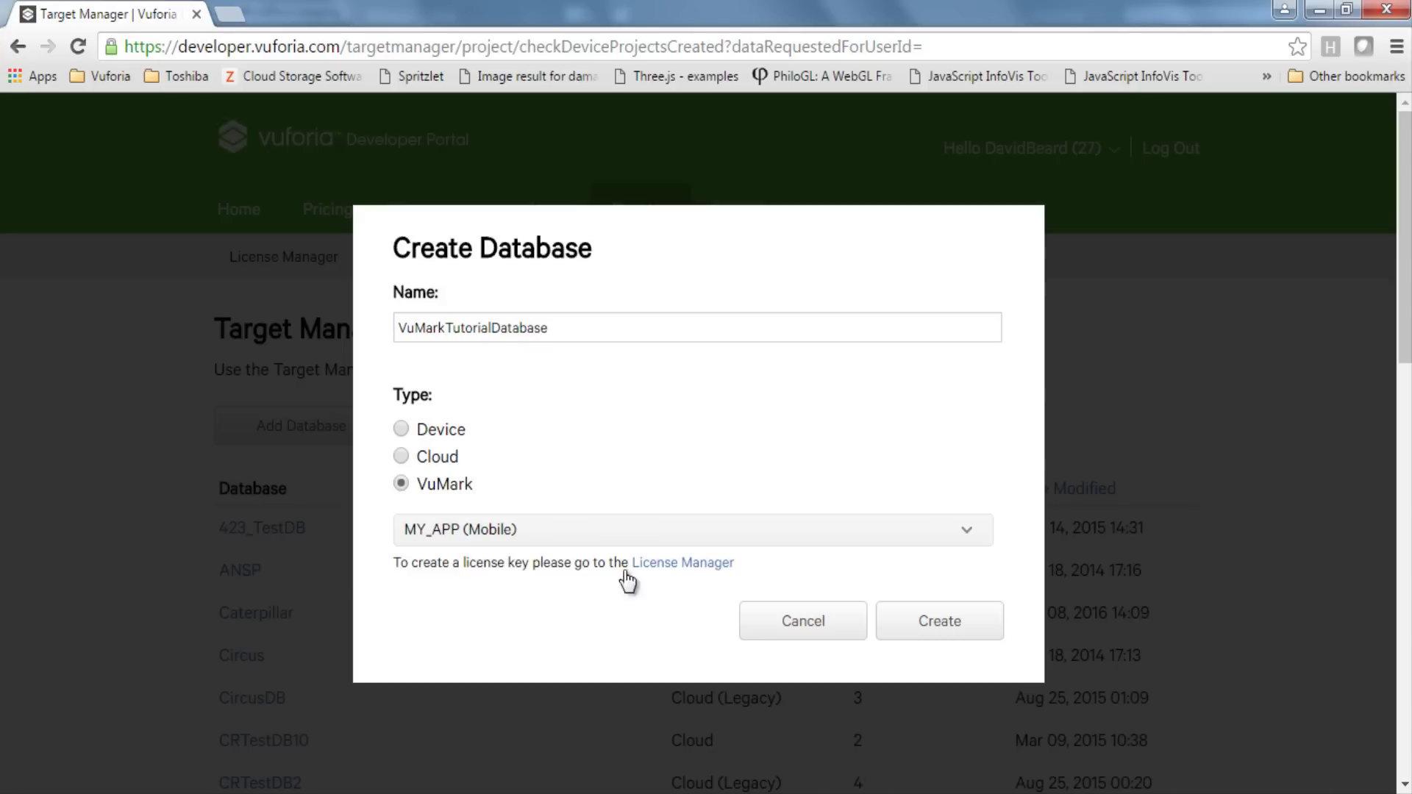
left_click(928, 626)
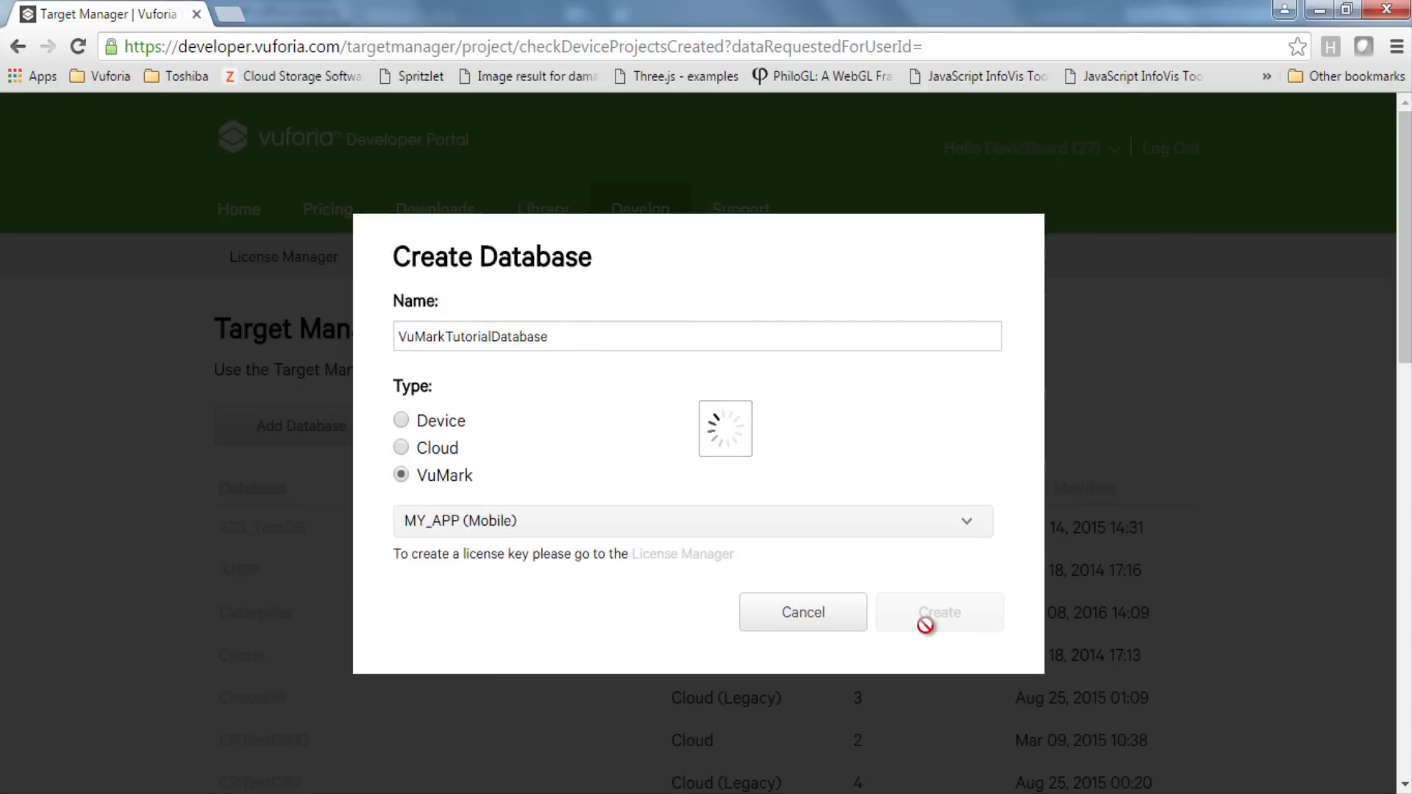
Open VuMarkTutorialDatabase from the second page of the database list
scroll(466, 416, "down", 15)
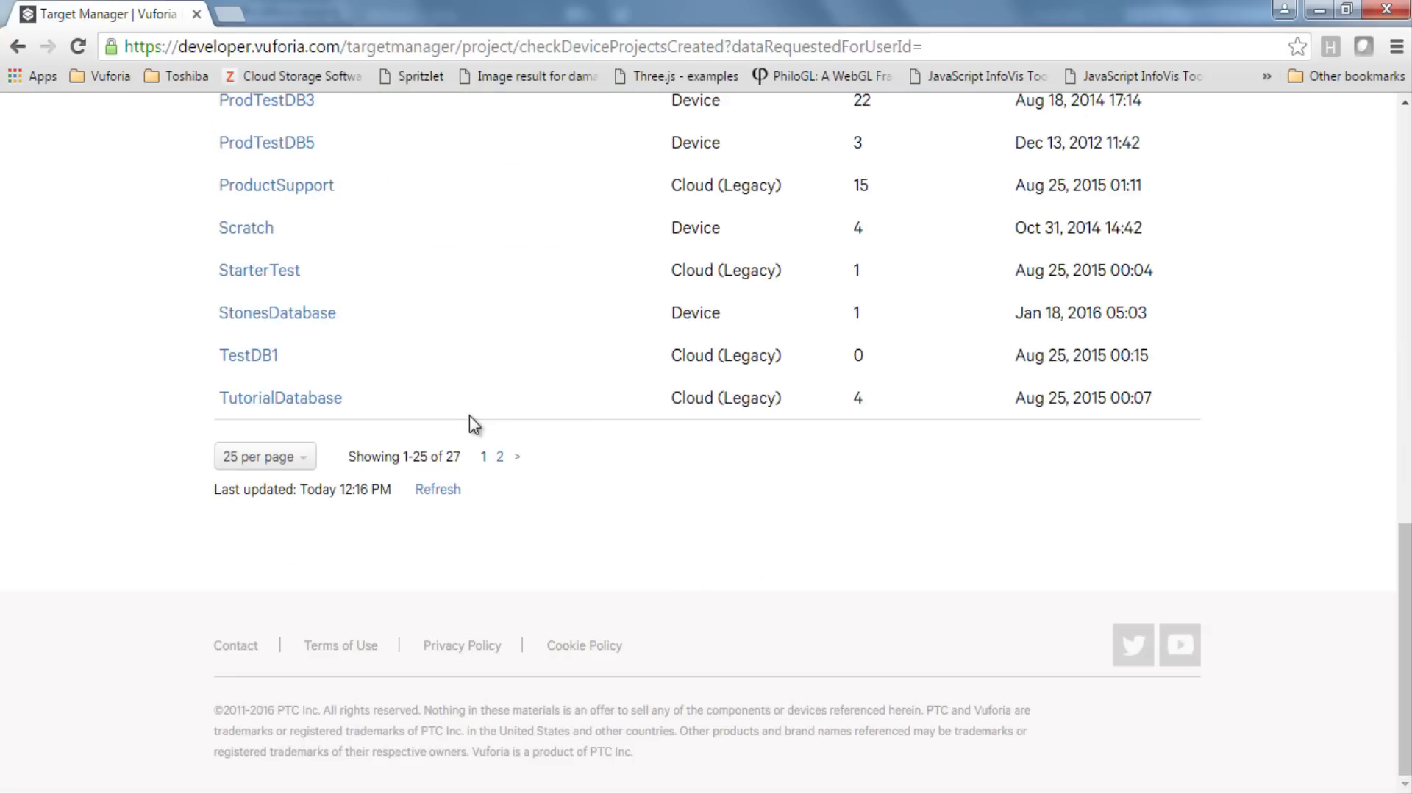
left_click(500, 457)
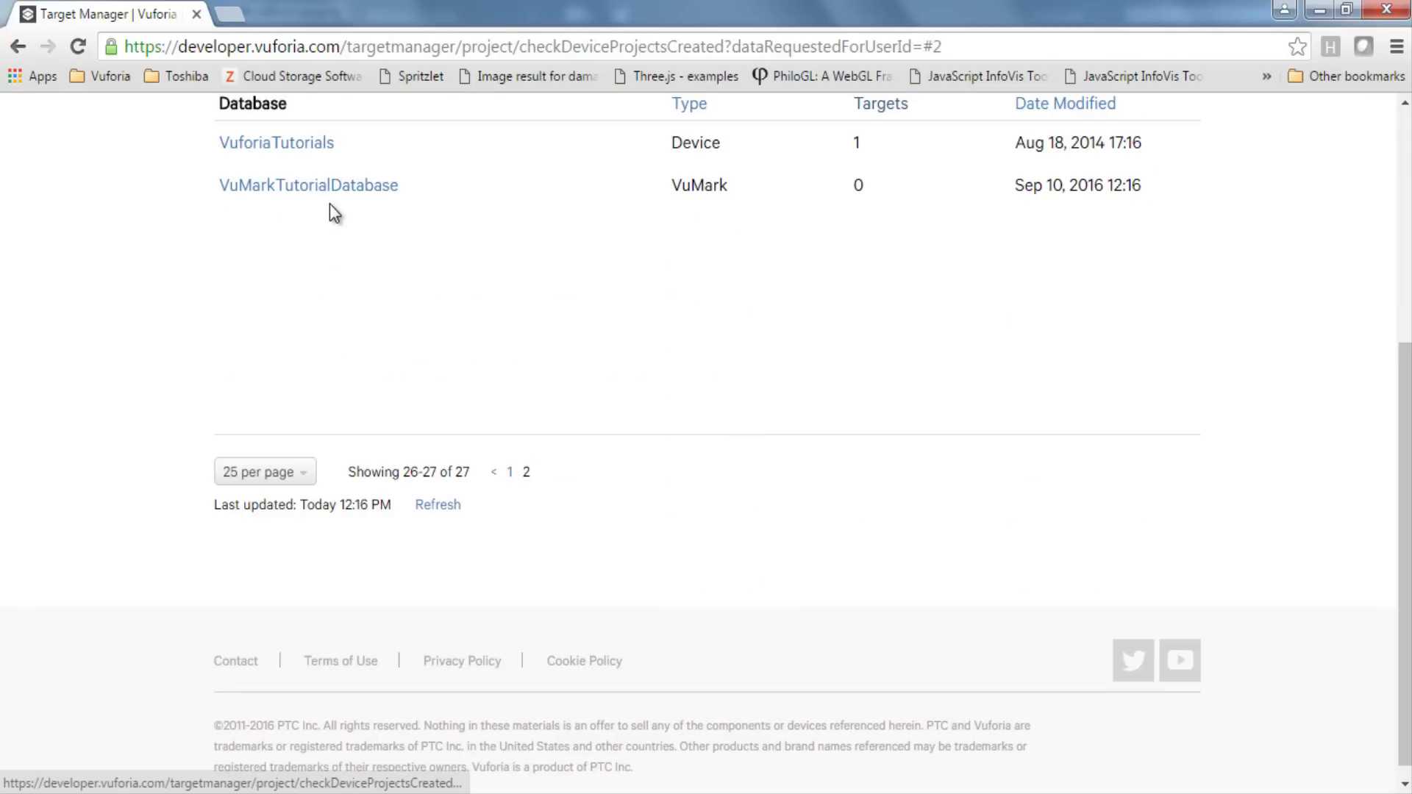
left_click(327, 190)
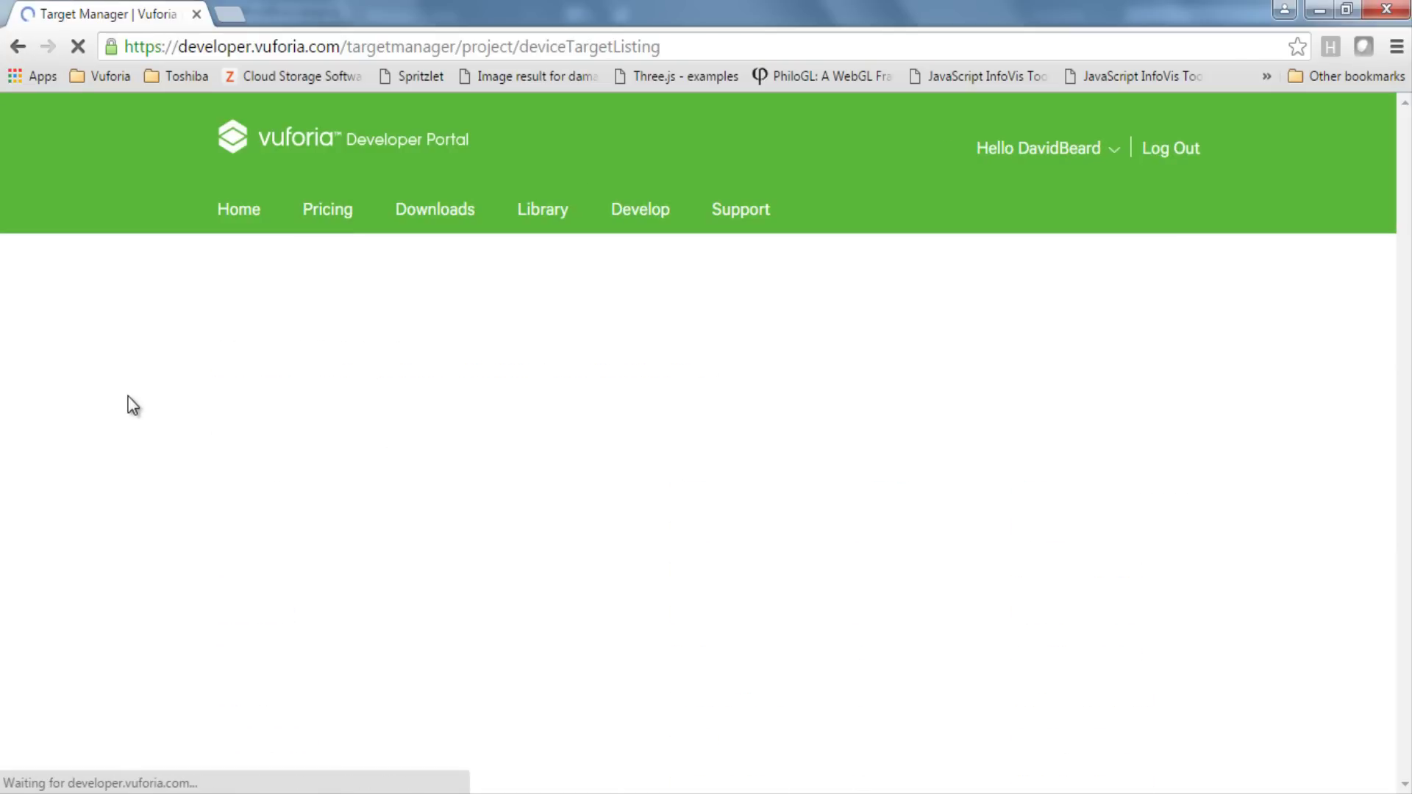
scroll(131, 395, "down", 2)
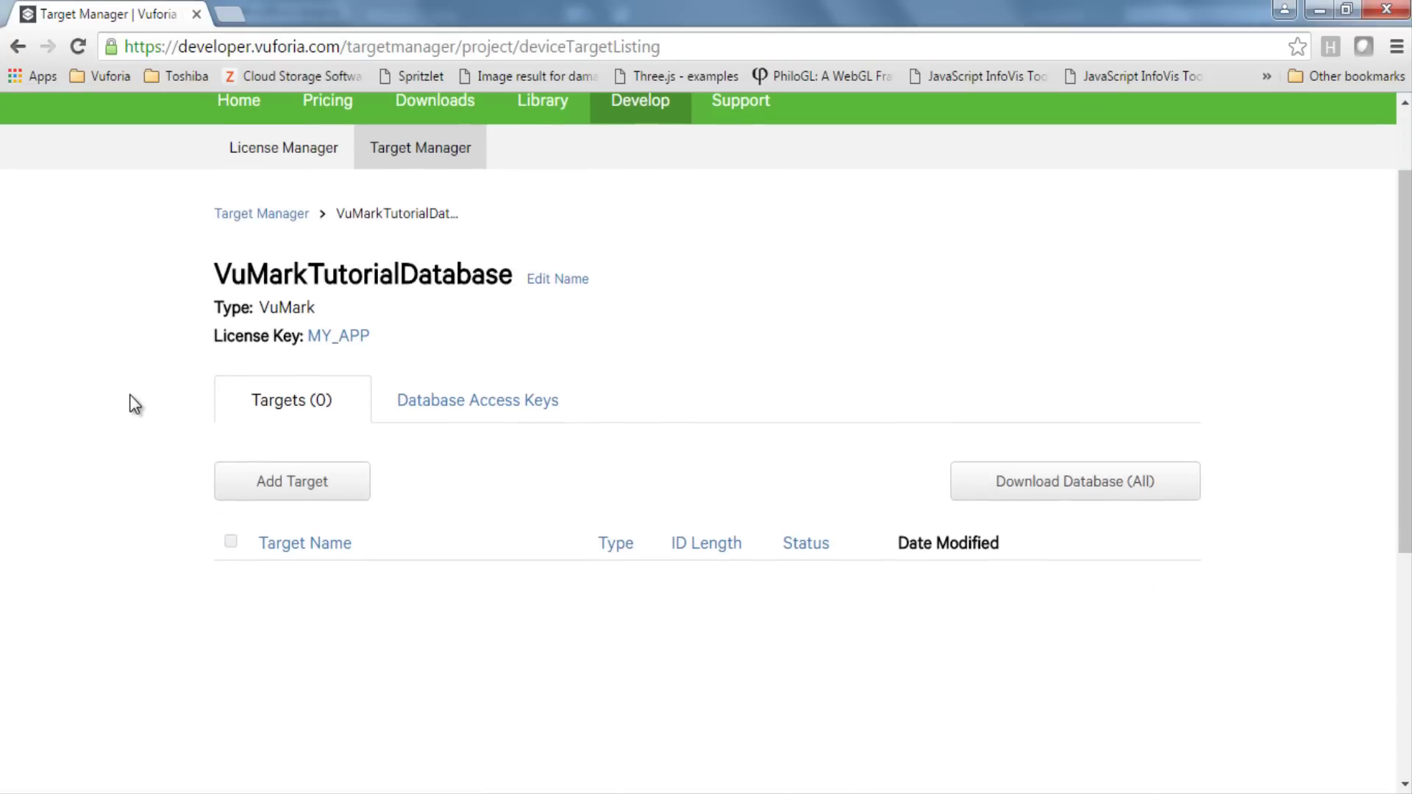
Prepare a new target from Documentation\VuMarkDesigner\VuMarkTutorial.svg with width 30
left_click(258, 483)
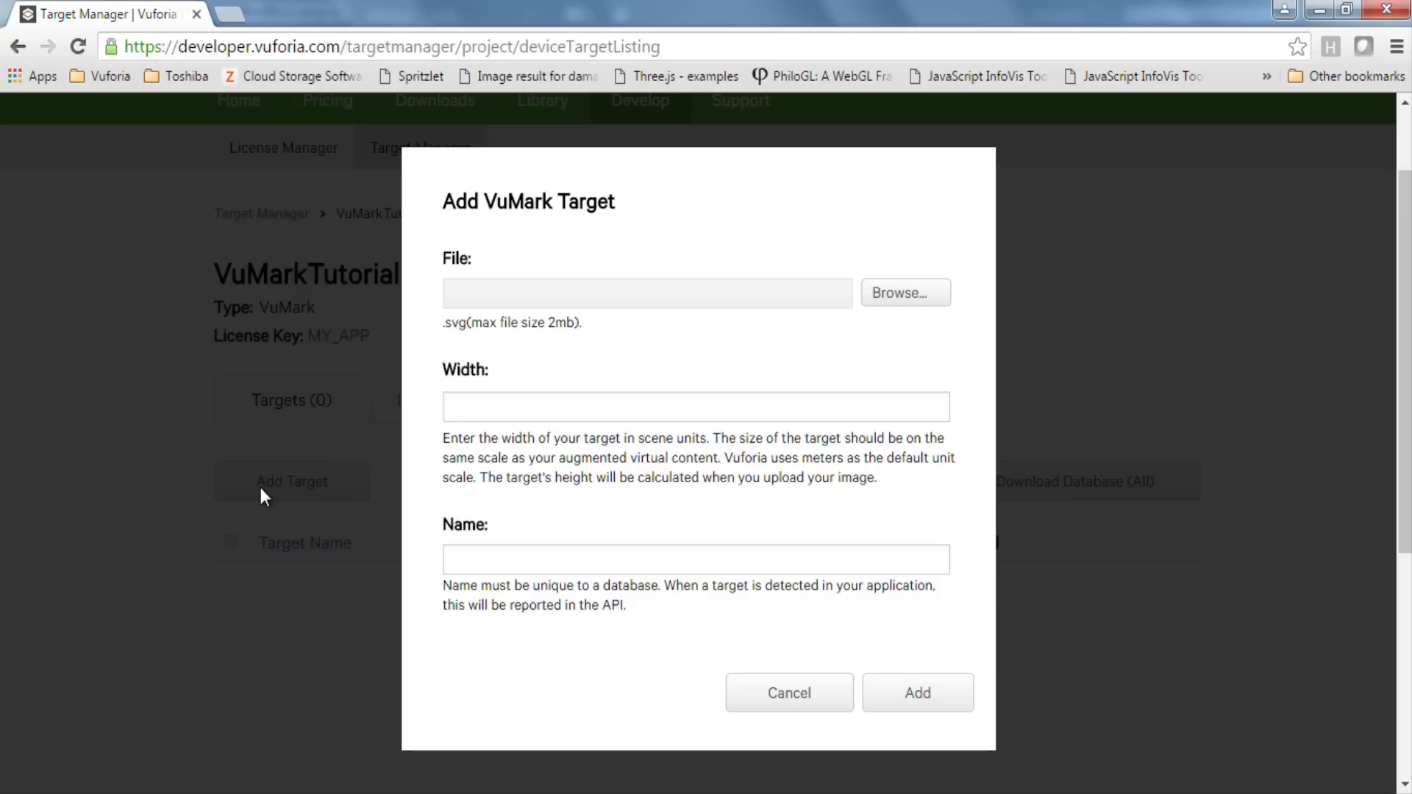
left_click(909, 294)
left_click(88, 332)
double_click(253, 211)
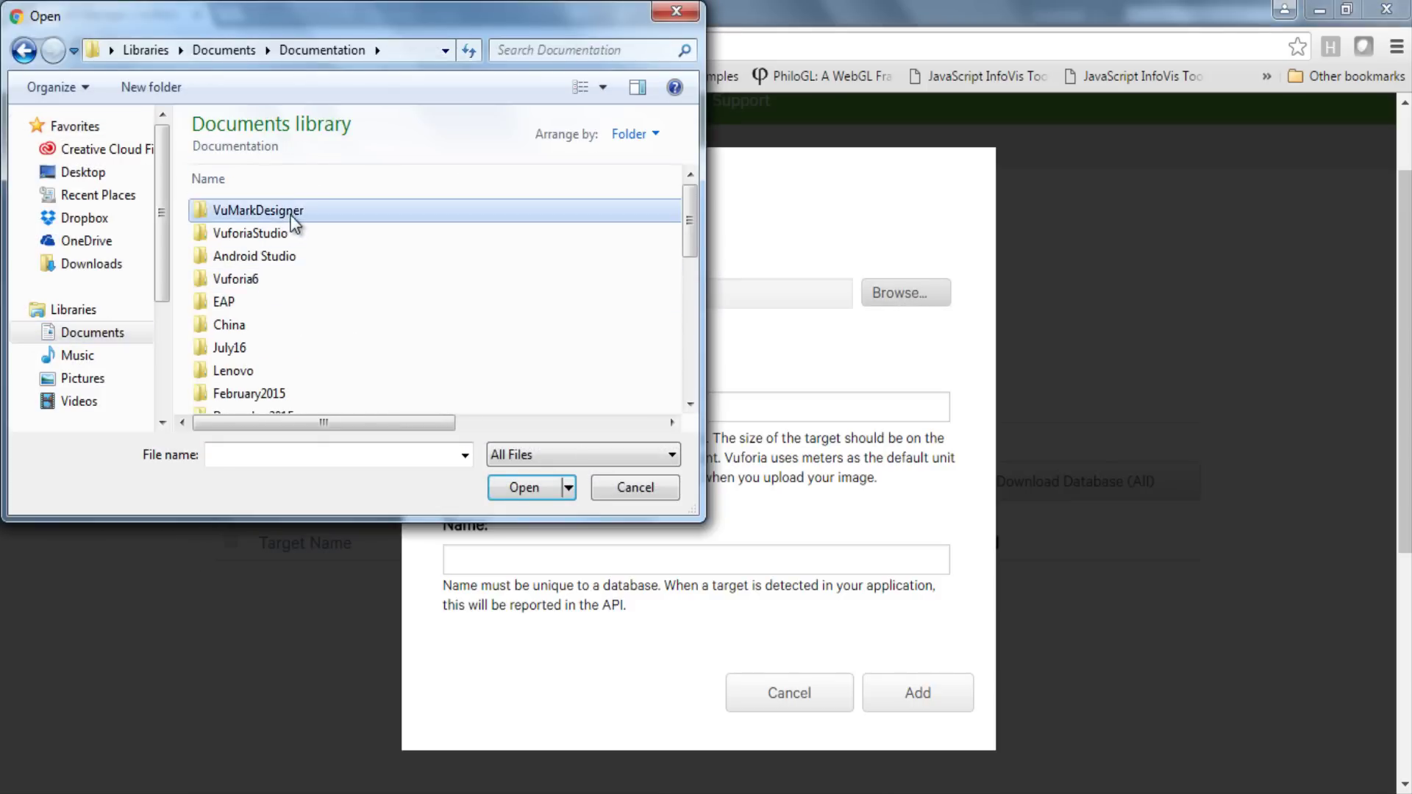
double_click(286, 212)
left_click_drag(702, 267, 1099, 265)
left_click(884, 237)
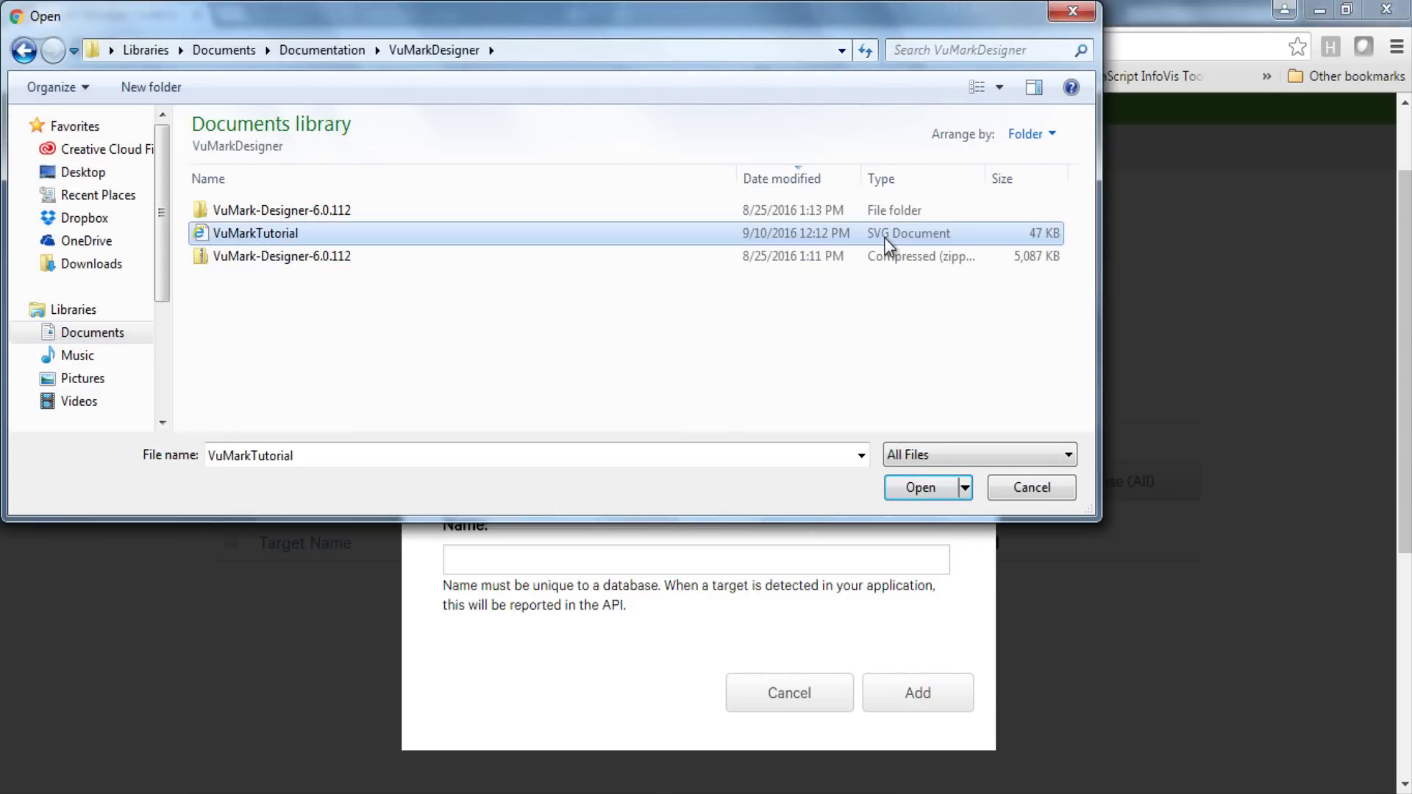
left_click(907, 482)
left_click(781, 410)
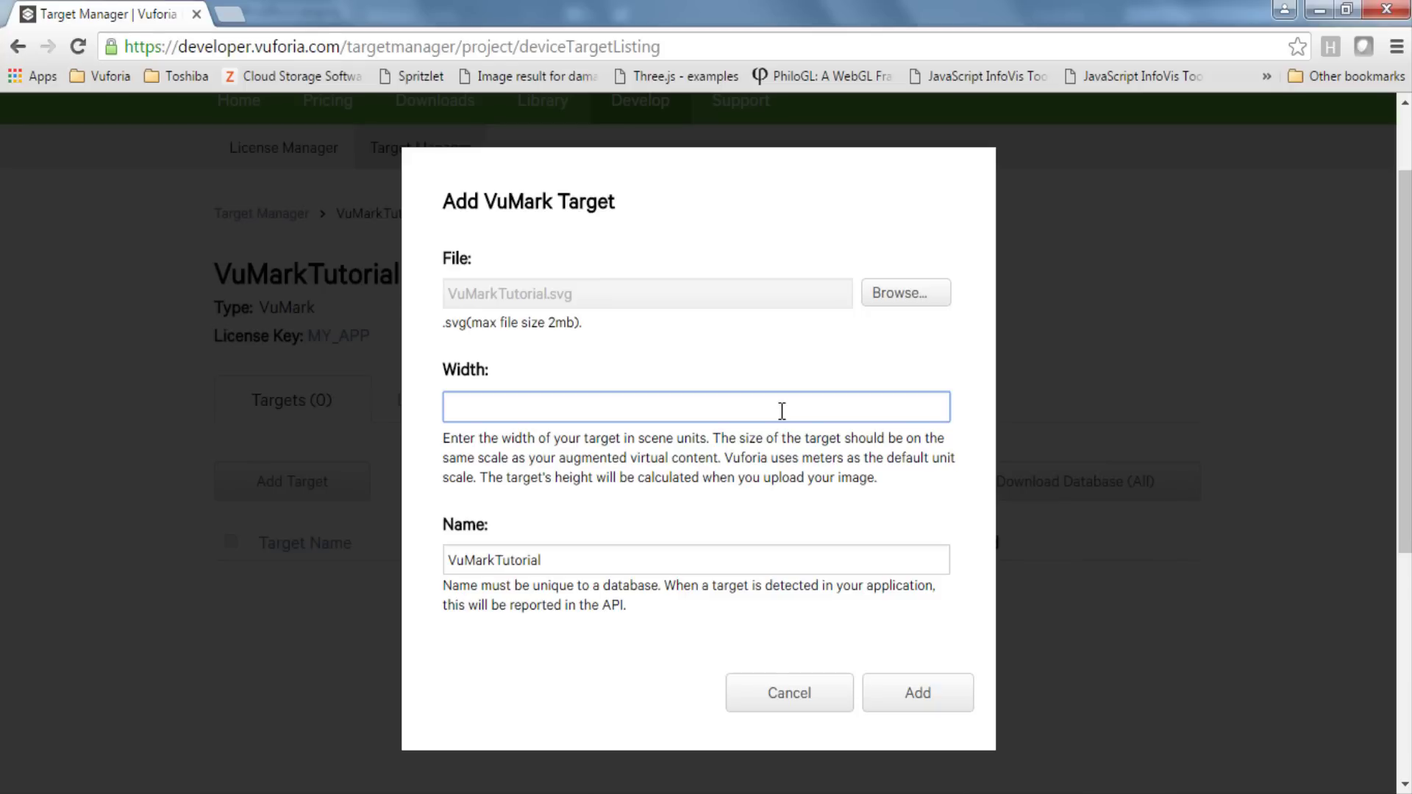
type("30")
Upload the VuMarkTutorial target and generate a VuMark instance with ID 'word'
left_click(955, 703)
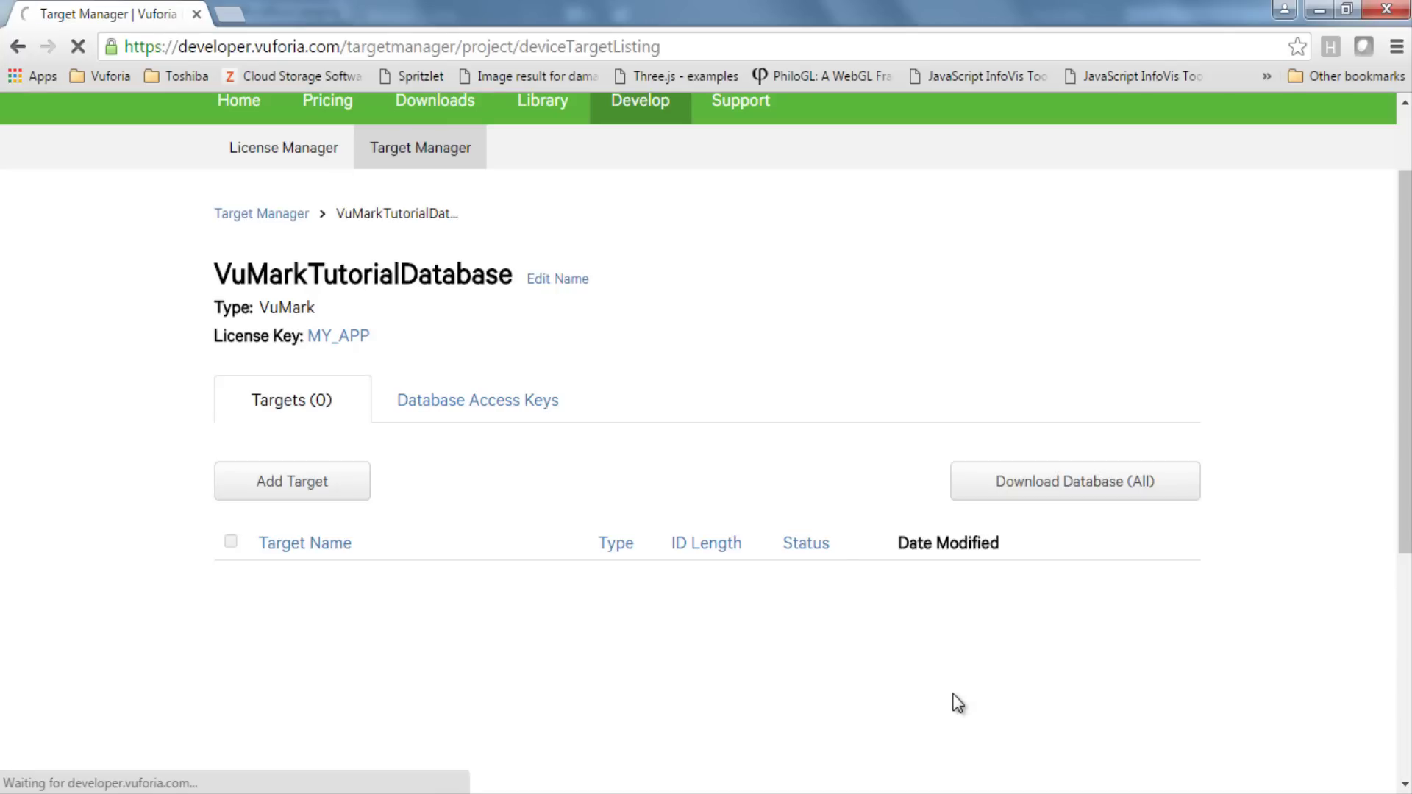
scroll(956, 700, "down", 3)
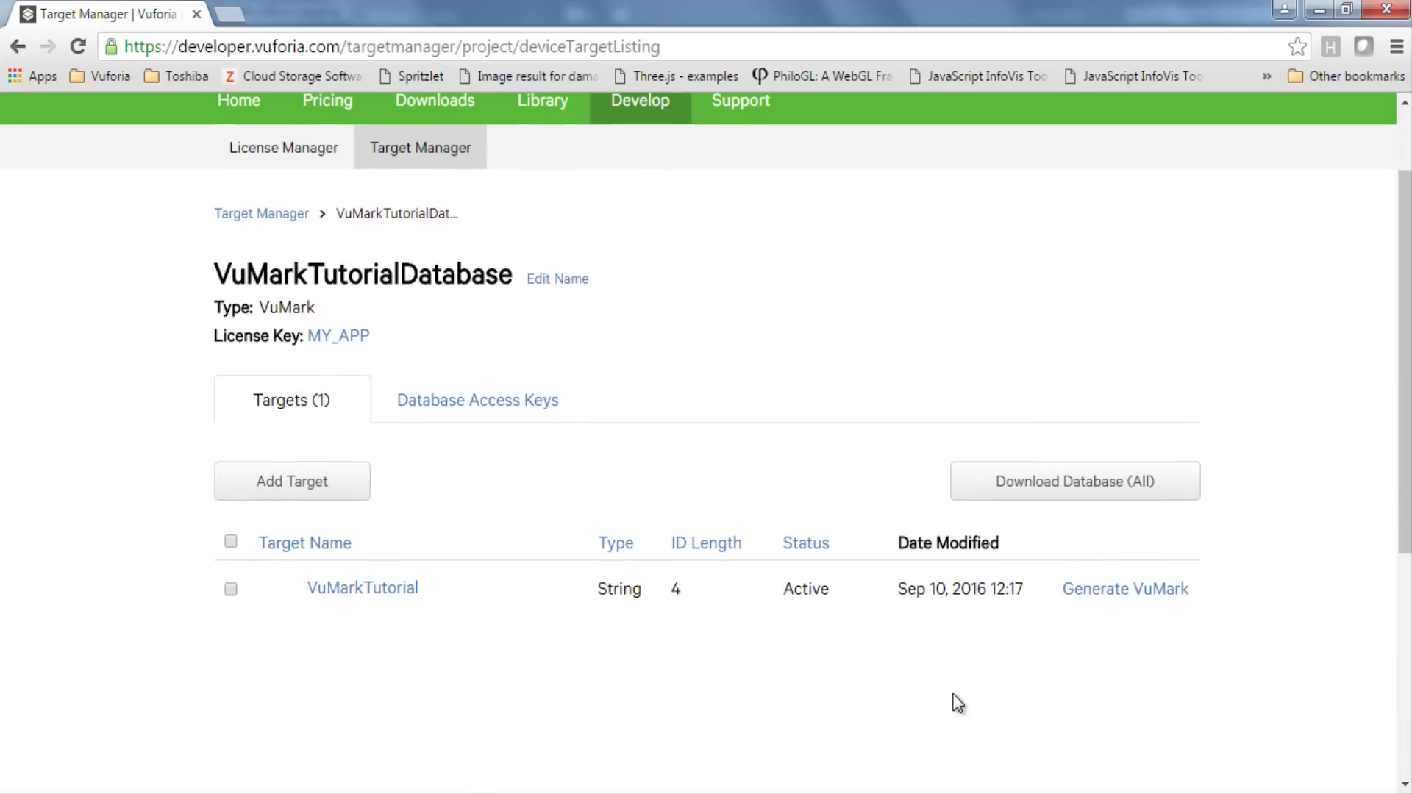
left_click(1151, 593)
left_click(741, 333)
type("word")
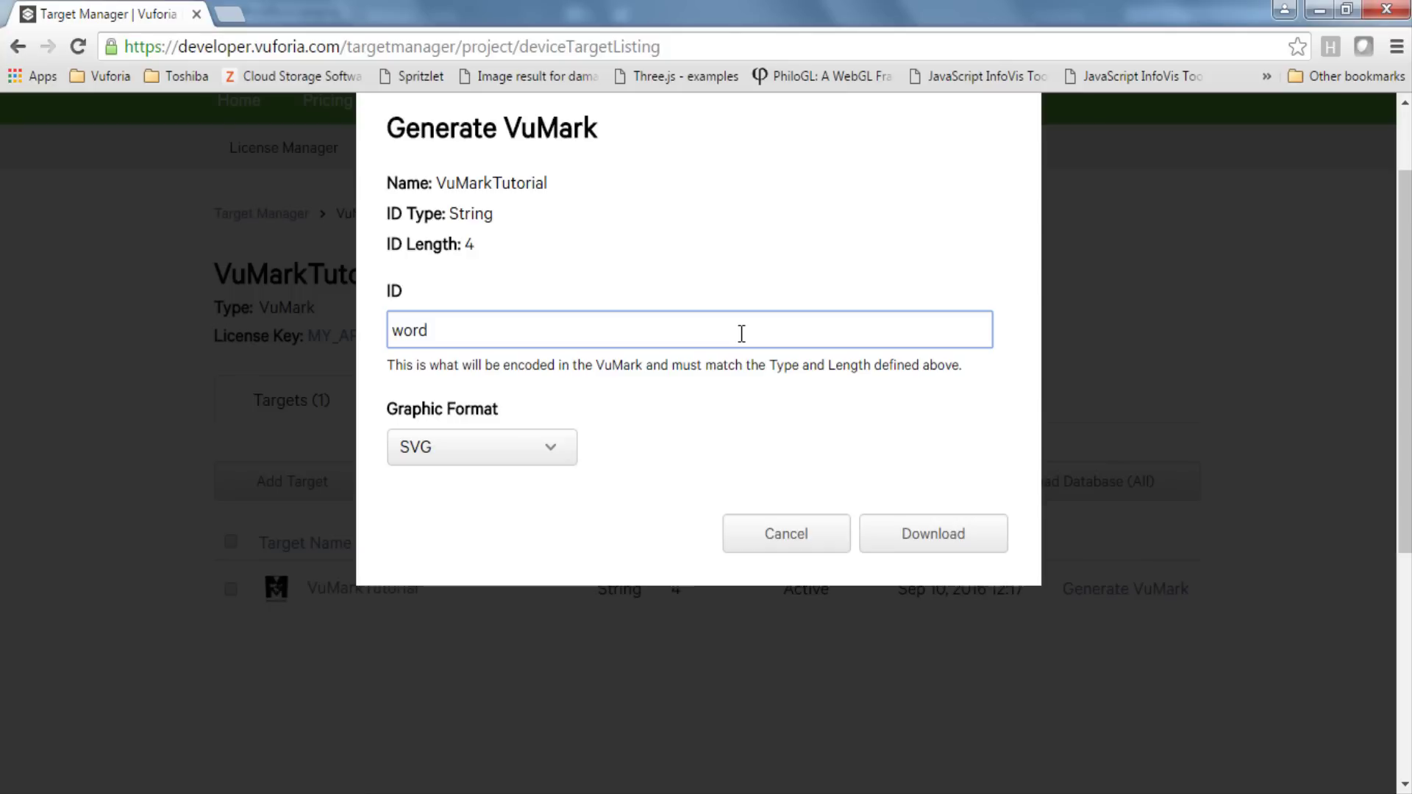
Download the generated VuMark instance in SVG format
left_click(553, 450)
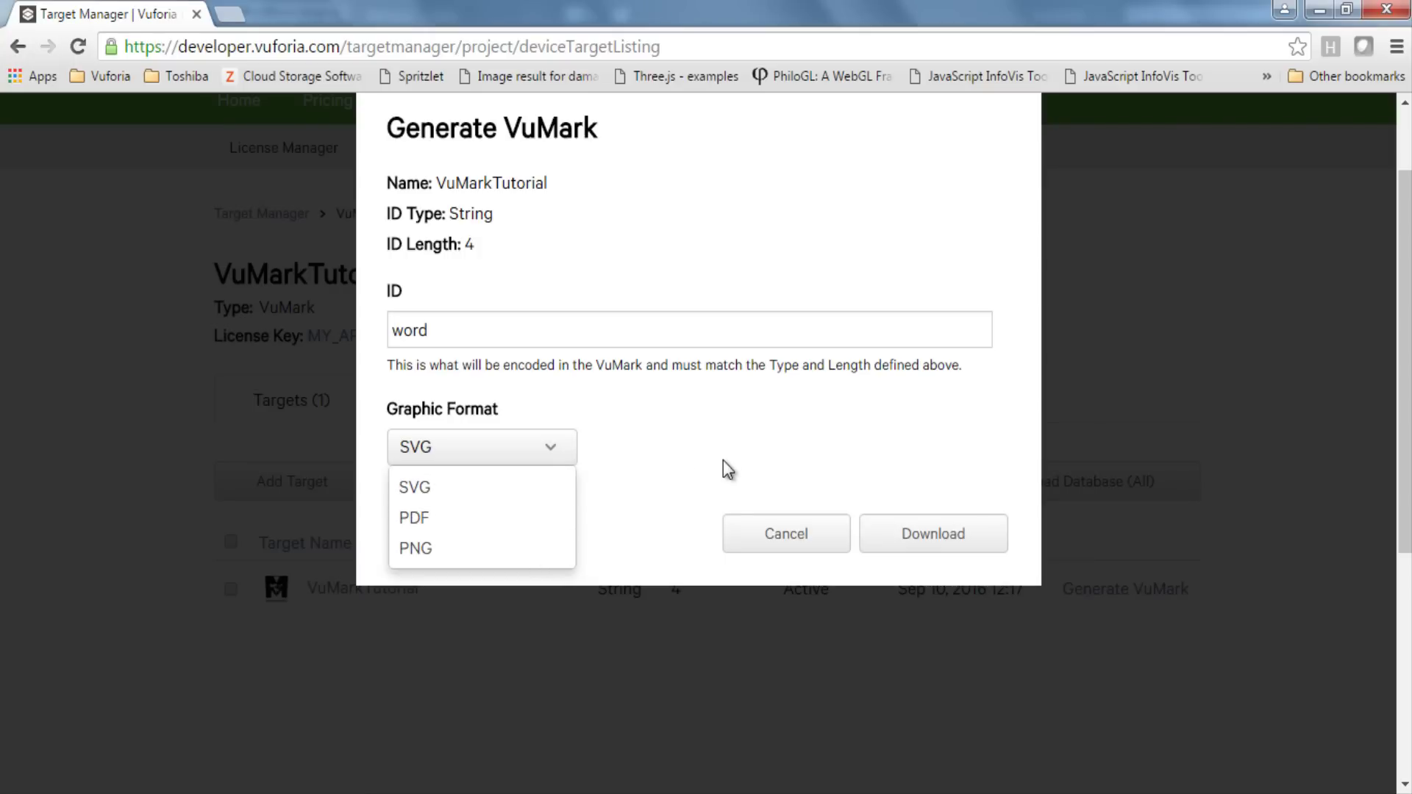
left_click(750, 459)
left_click(956, 540)
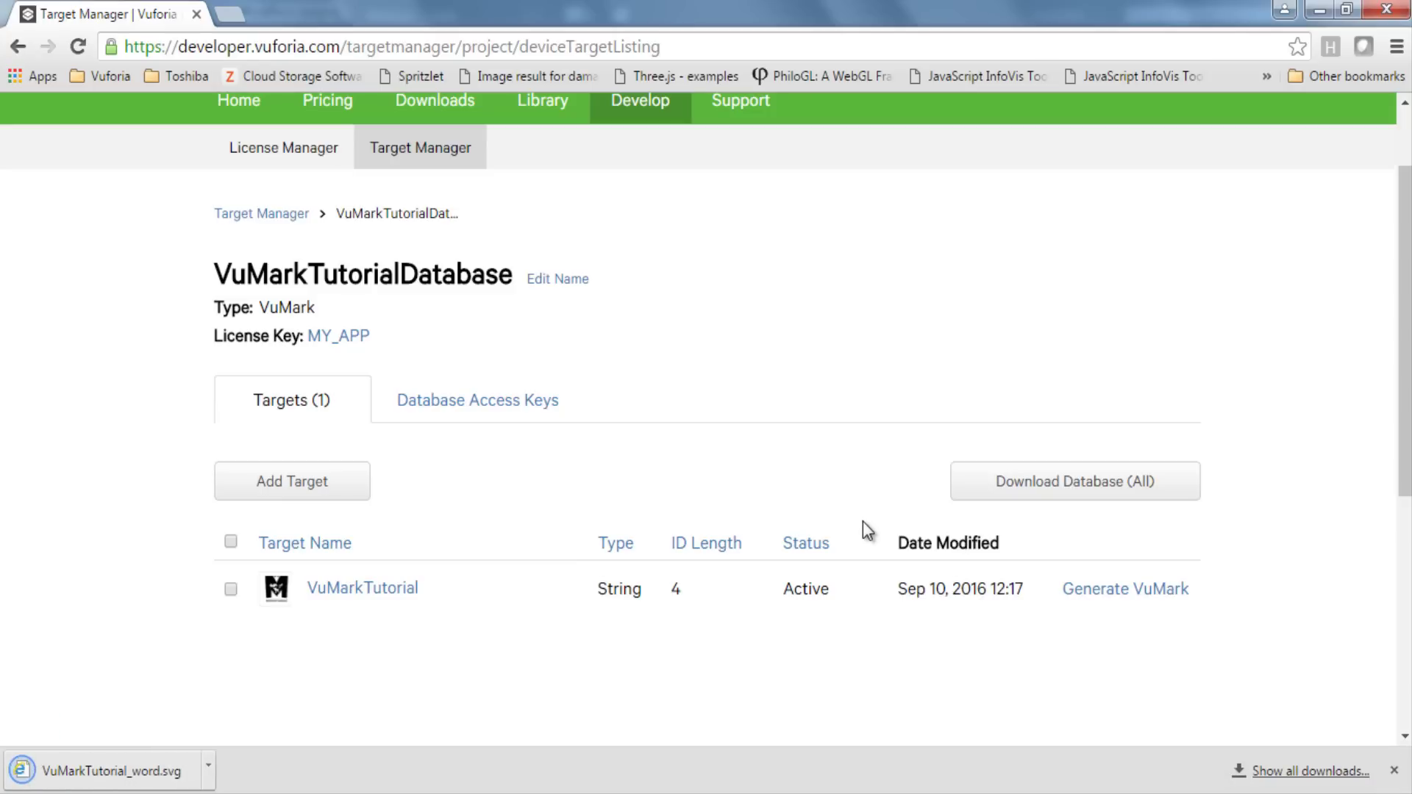
Open the downloaded VuMarkTutorial_word.svg from Chrome's download bar
left_click(87, 771)
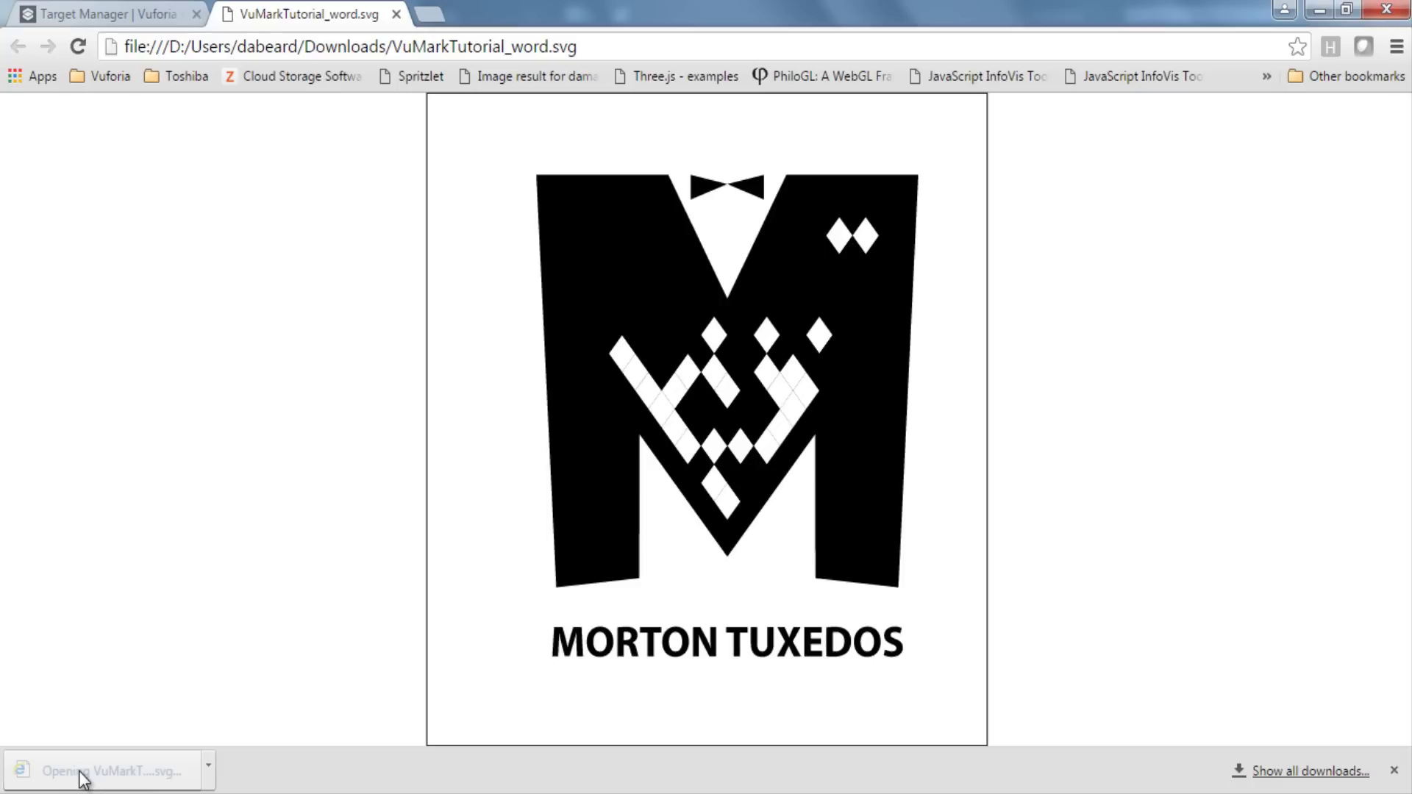